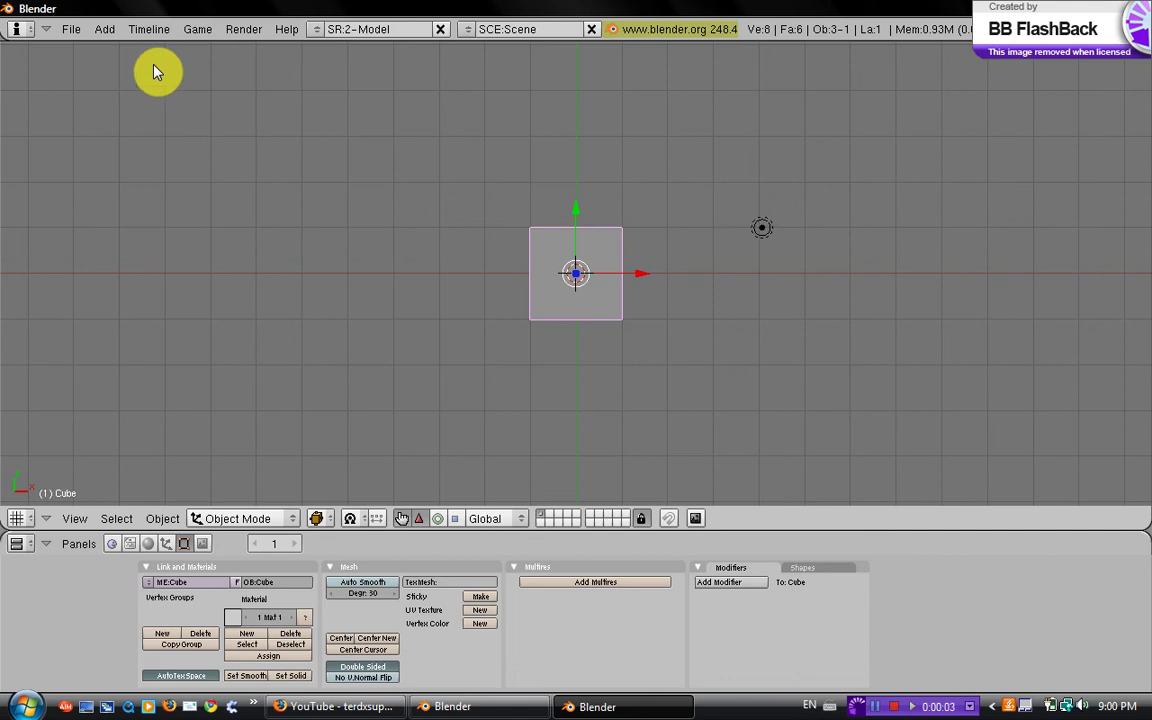
pyautogui.scroll(-3, 548, 240)
pyautogui.scroll(3, 575, 282)
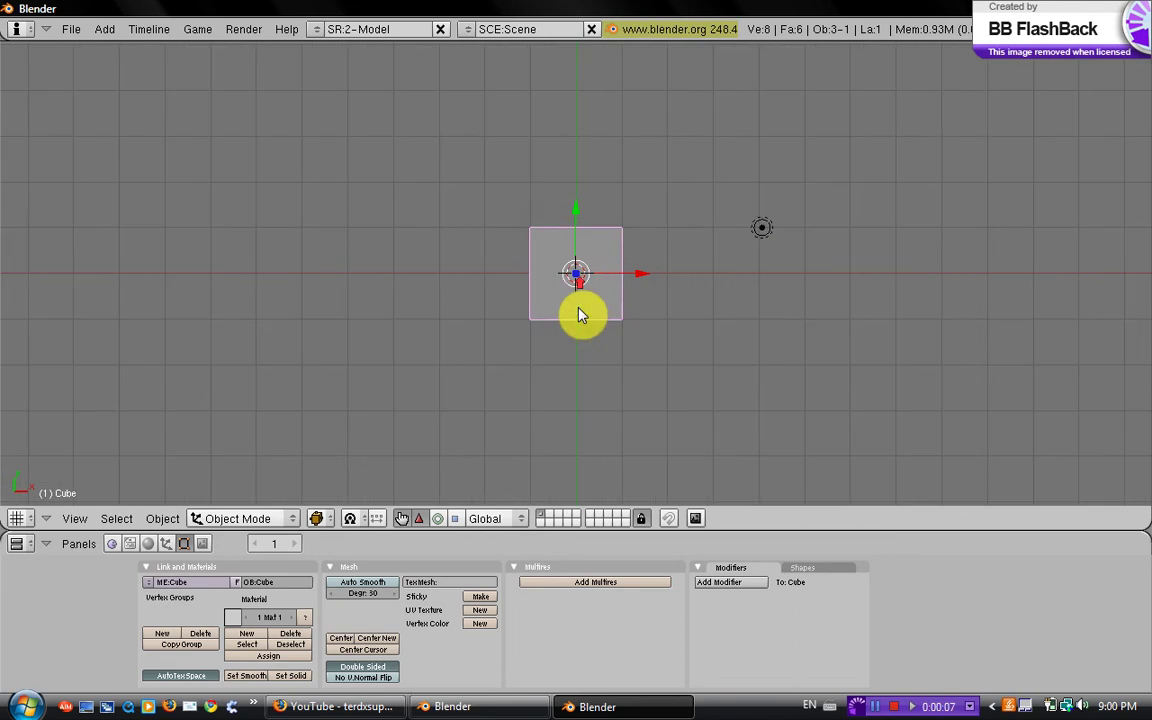
pyautogui.scroll(3, 590, 375)
pyautogui.moveTo(594, 384); pyautogui.dragTo(619, 279, button='middle')
pyautogui.scroll(4, 700, 312)
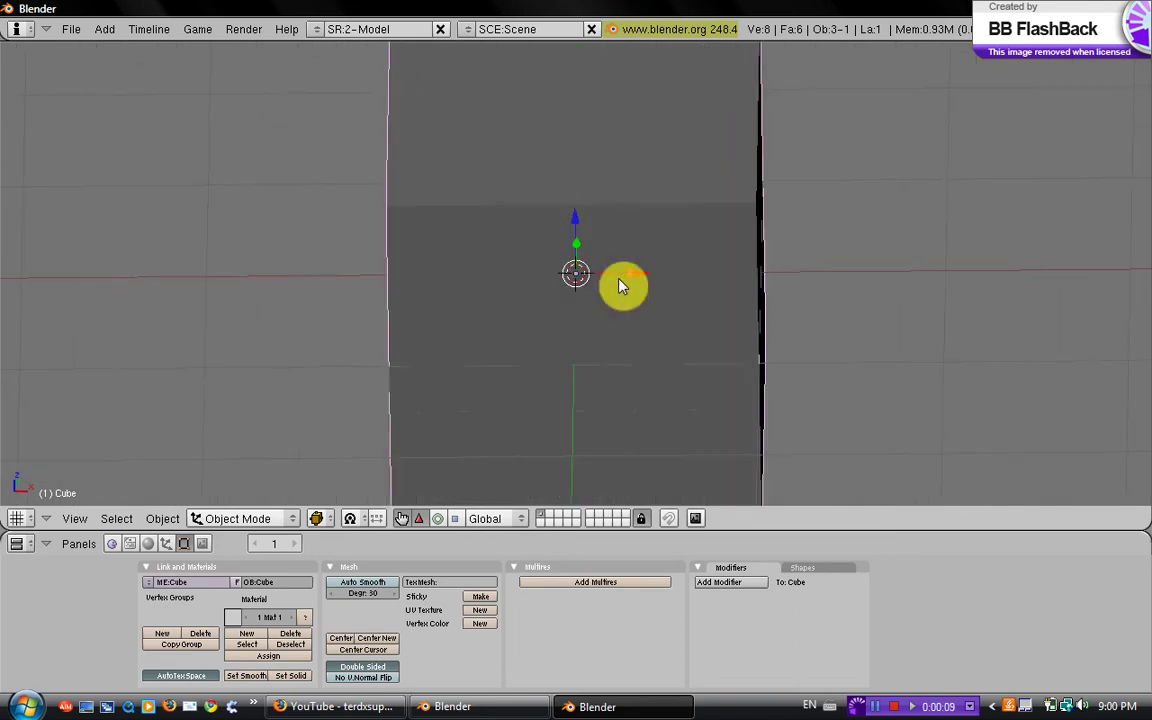
pyautogui.scroll(-3, 620, 300)
pyautogui.moveTo(620, 329); pyautogui.dragTo(754, 322, button='middle')
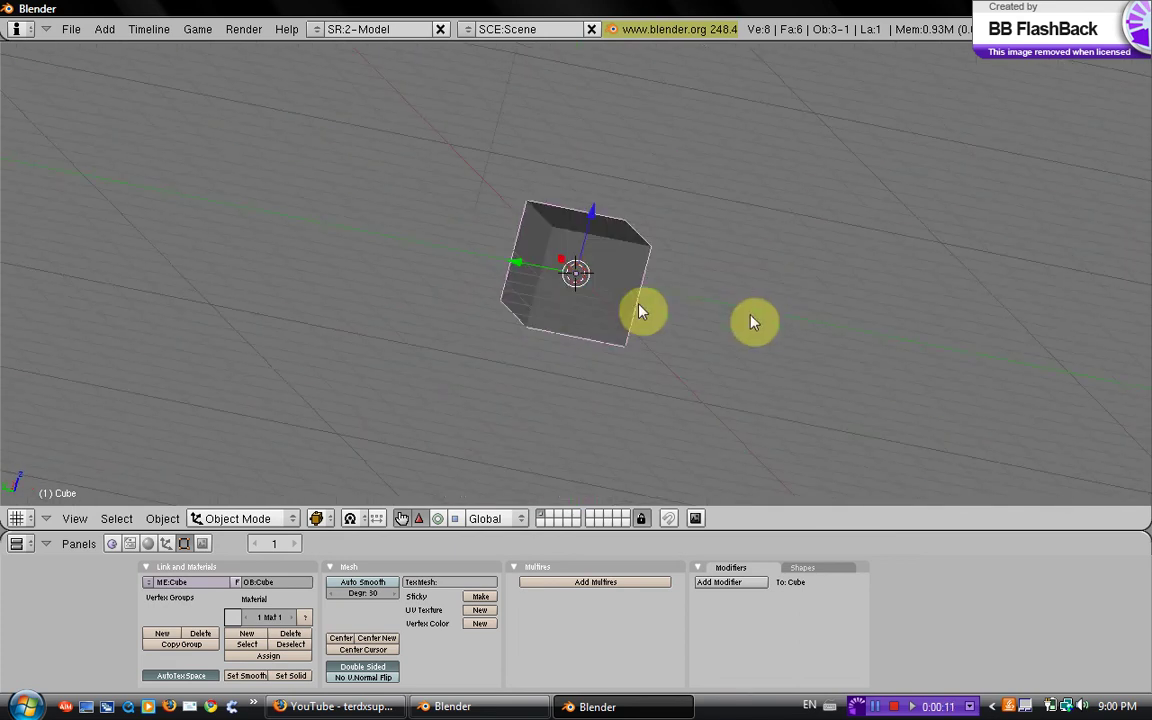
pyautogui.moveTo(422, 222); pyautogui.dragTo(767, 314, button='middle')
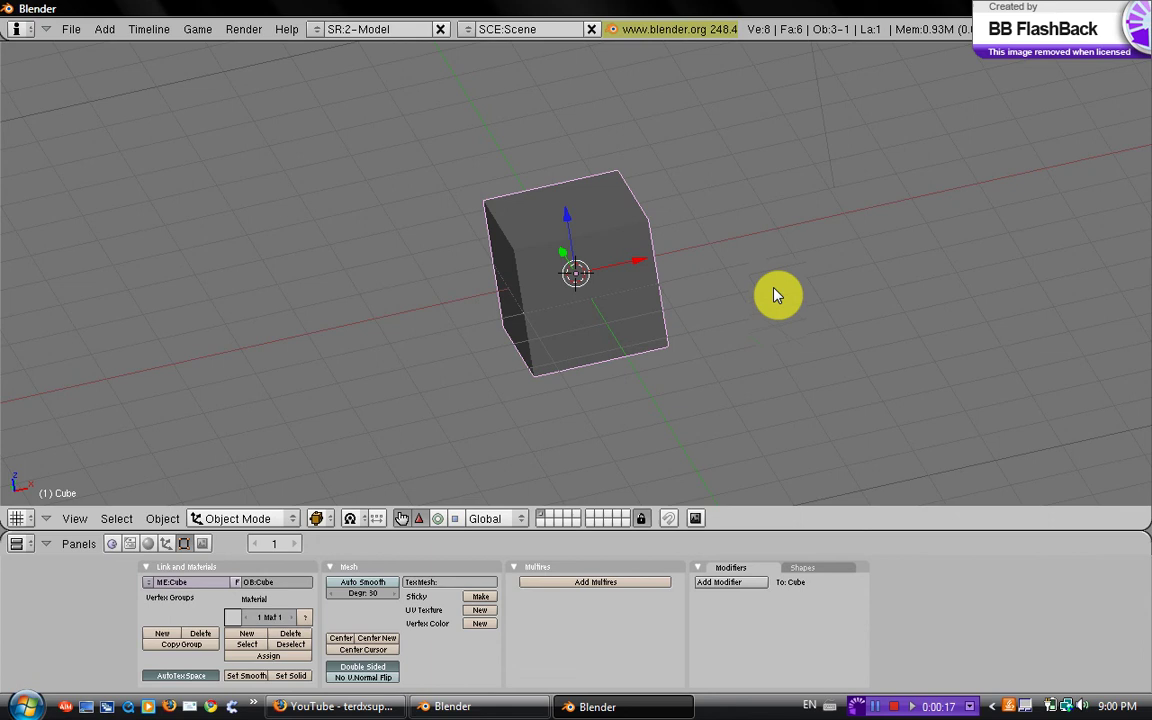
# Delete the default cube from the scene
pyautogui.scroll(-4, 773, 290)
pyautogui.moveTo(584, 268); pyautogui.dragTo(639, 268, button='middle')
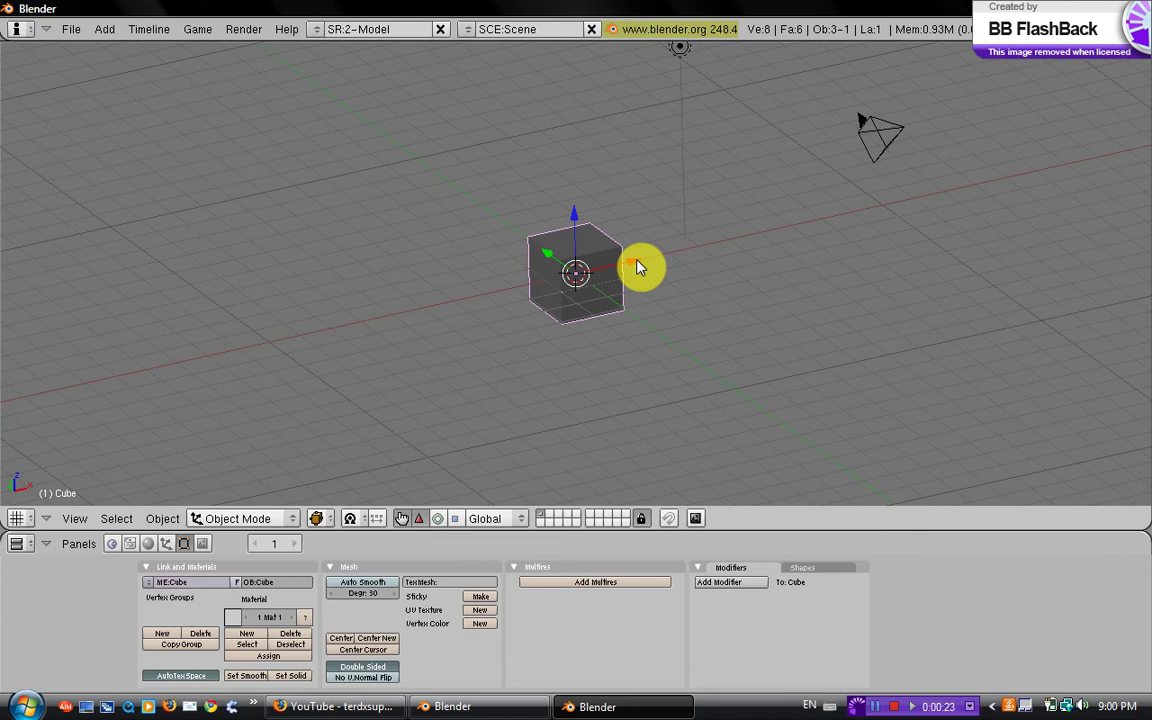
pyautogui.press('x')
pyautogui.click(633, 262)
pyautogui.scroll(-1, 625, 267)
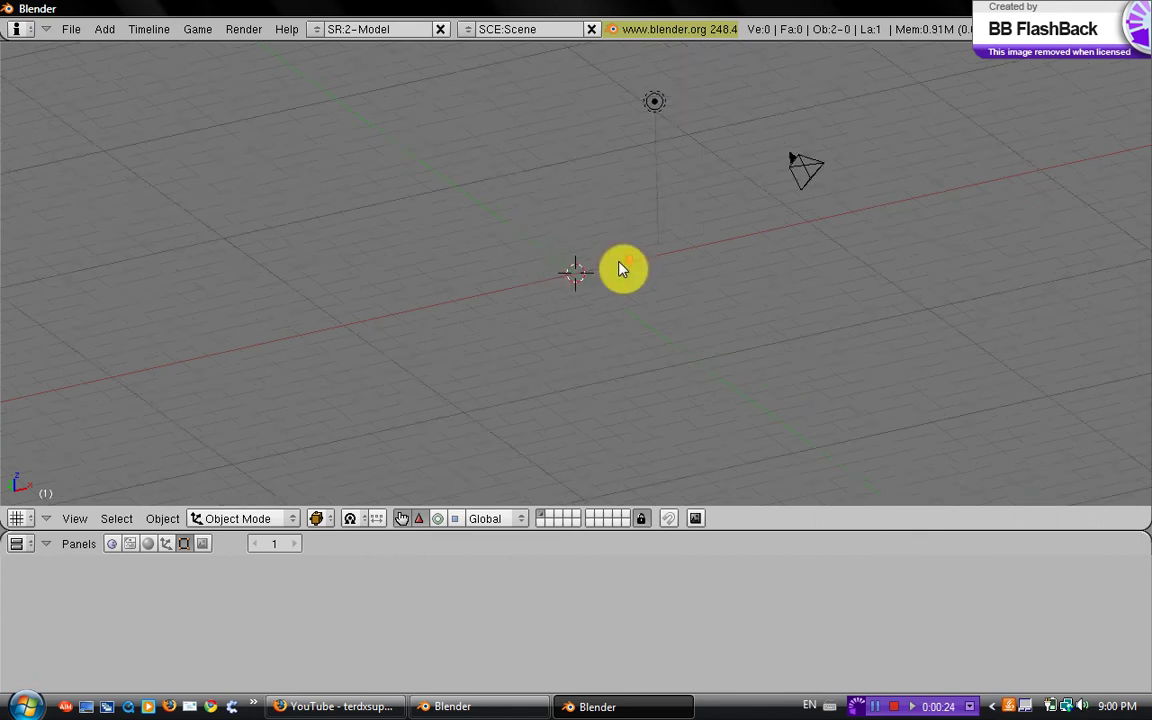
# Add a plane mesh at the centre of the scene
pyautogui.scroll(3, 622, 265)
pyautogui.press('space')
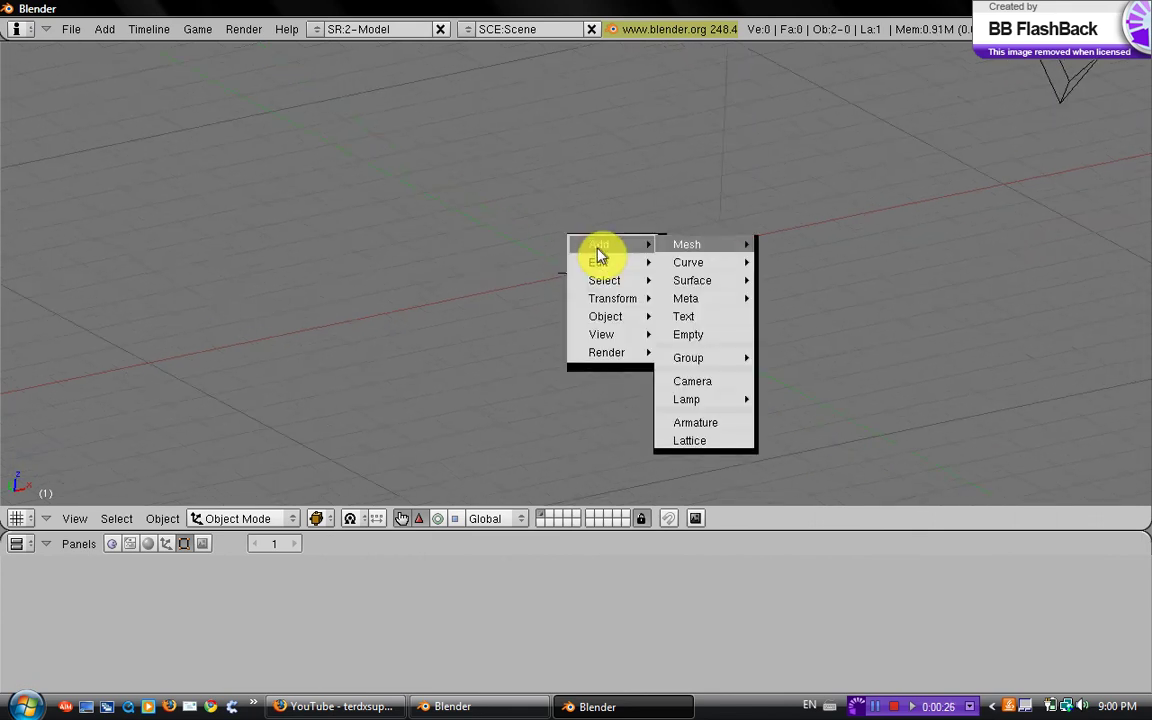
pyautogui.moveTo(705, 249)
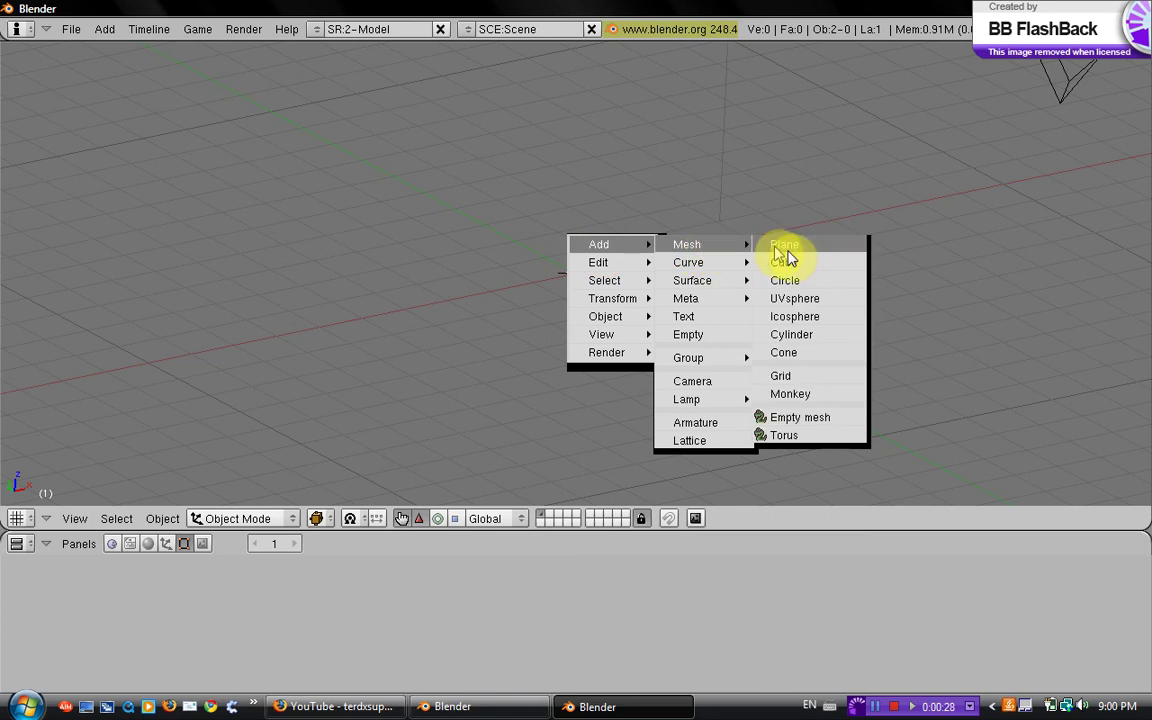
pyautogui.click(787, 244)
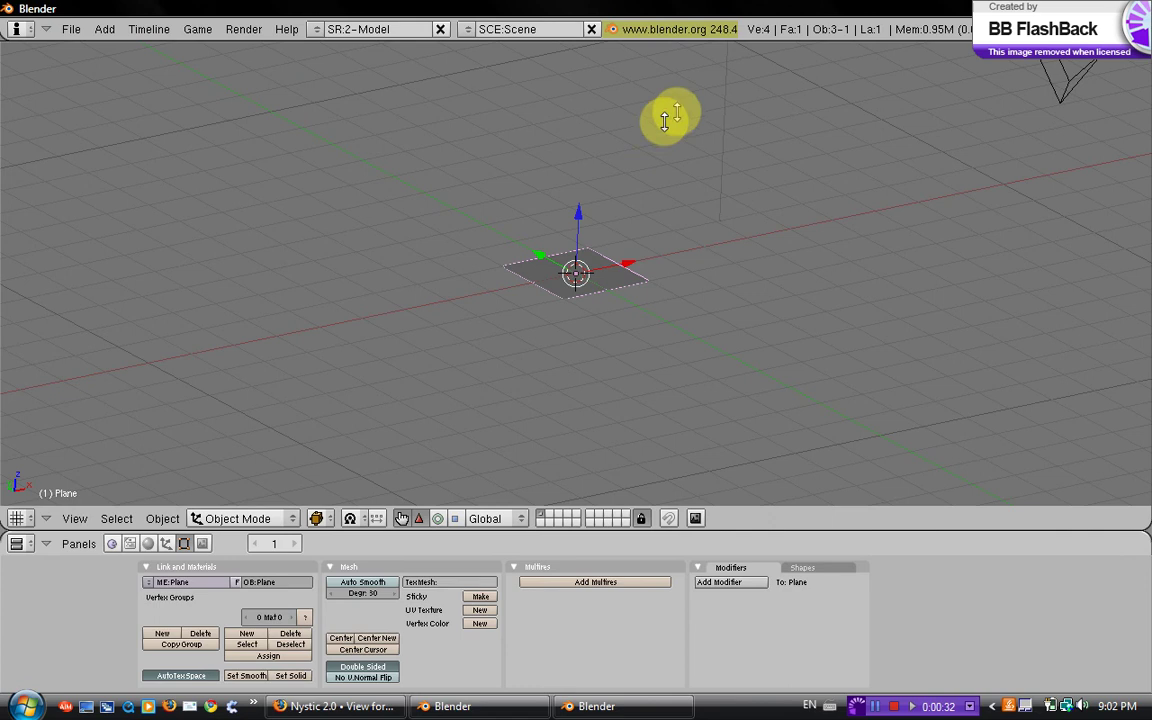
# Scale the plane up uniformly in several passes to make a large, wide ground surface
pyautogui.press('s')
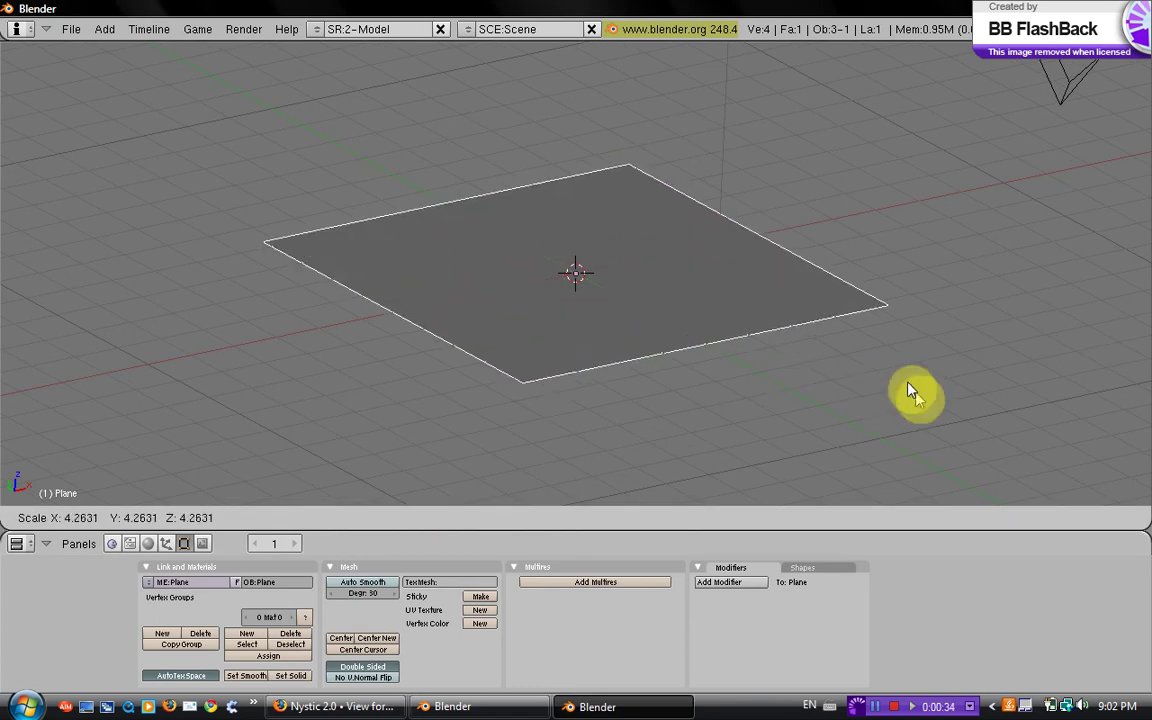
pyautogui.click(990, 398)
pyautogui.scroll(-3, 583, 221)
pyautogui.moveTo(773, 376); pyautogui.dragTo(660, 345, button='middle')
pyautogui.press('s')
pyautogui.click(790, 396)
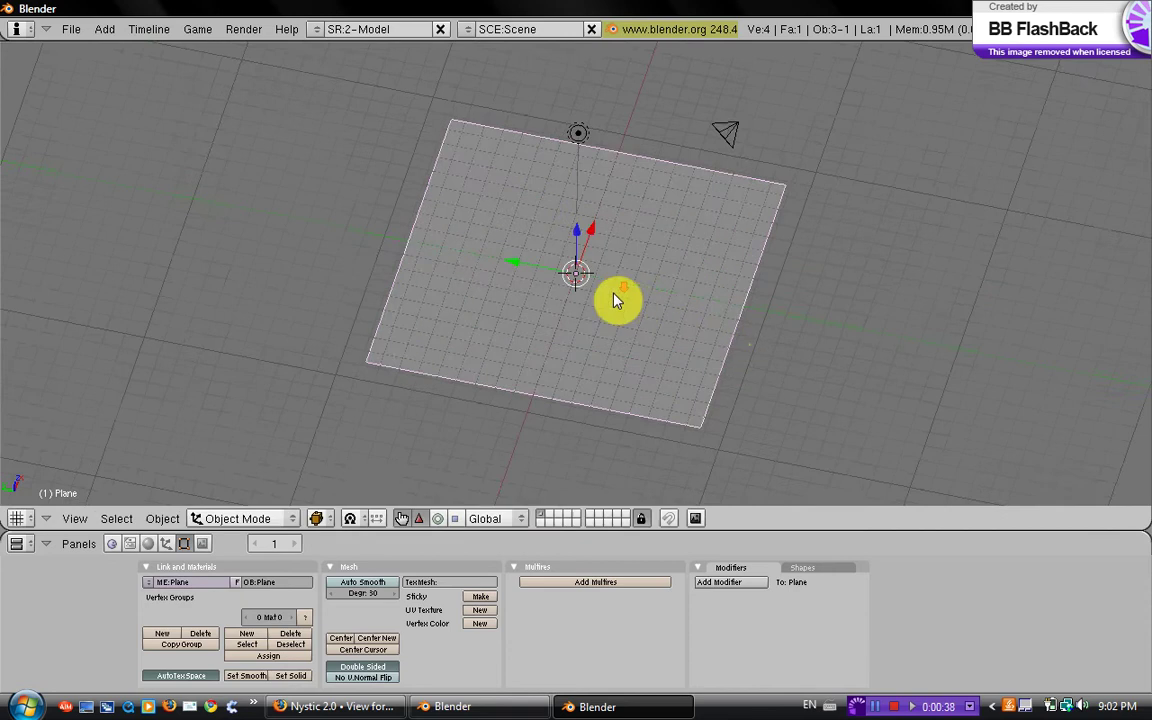
pyautogui.scroll(-3, 612, 298)
pyautogui.moveTo(606, 308); pyautogui.dragTo(612, 268, button='middle')
pyautogui.press('s')
pyautogui.click(657, 354)
pyautogui.scroll(6, 645, 355)
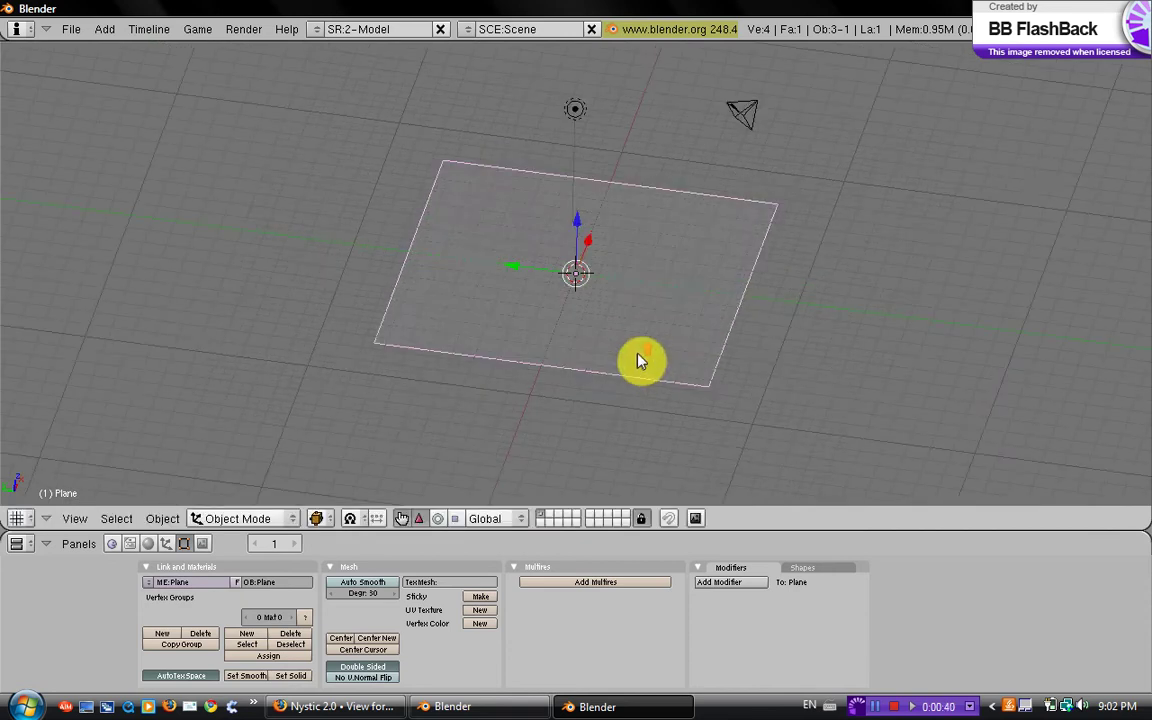
pyautogui.keyDown('shift'); pyautogui.moveTo(645, 352); pyautogui.dragTo(648, 319, button='middle'); pyautogui.keyUp('shift')
pyautogui.scroll(-2, 655, 333)
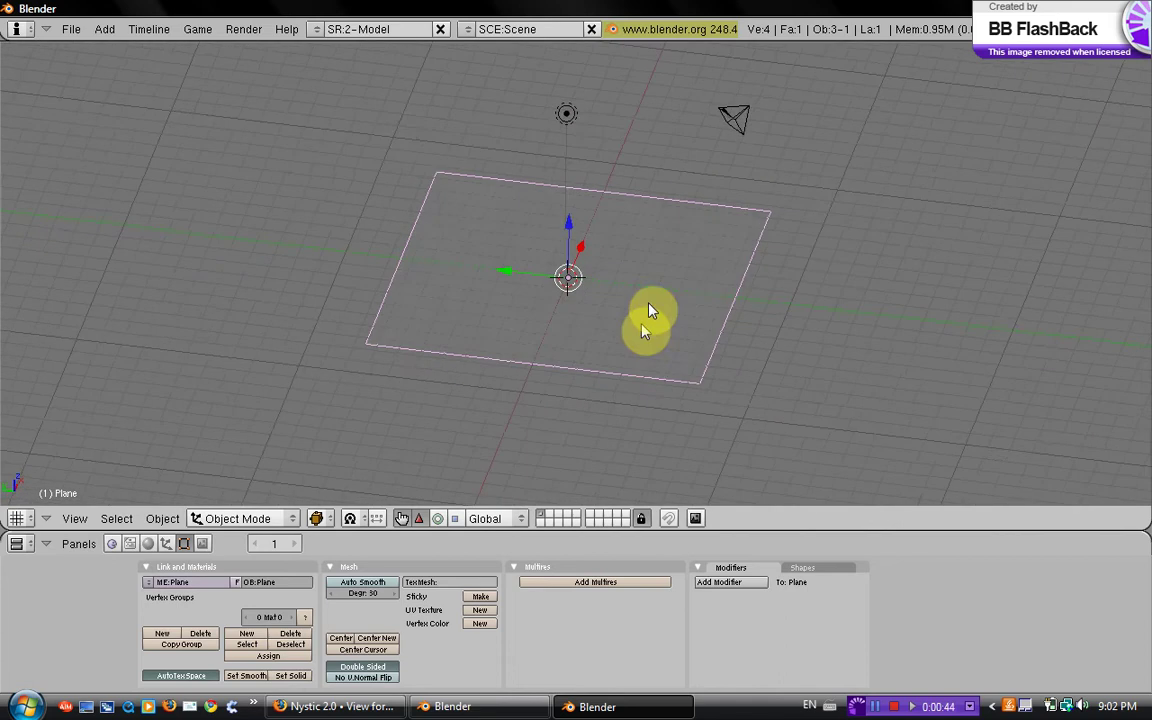
# Add a new material to the plane and set its colour to dark green (R 0.037, G 0.265, B 0.040)
pyautogui.moveTo(722, 262); pyautogui.dragTo(630, 336, button='middle')
pyautogui.moveTo(530, 330); pyautogui.dragTo(530, 297, button='middle')
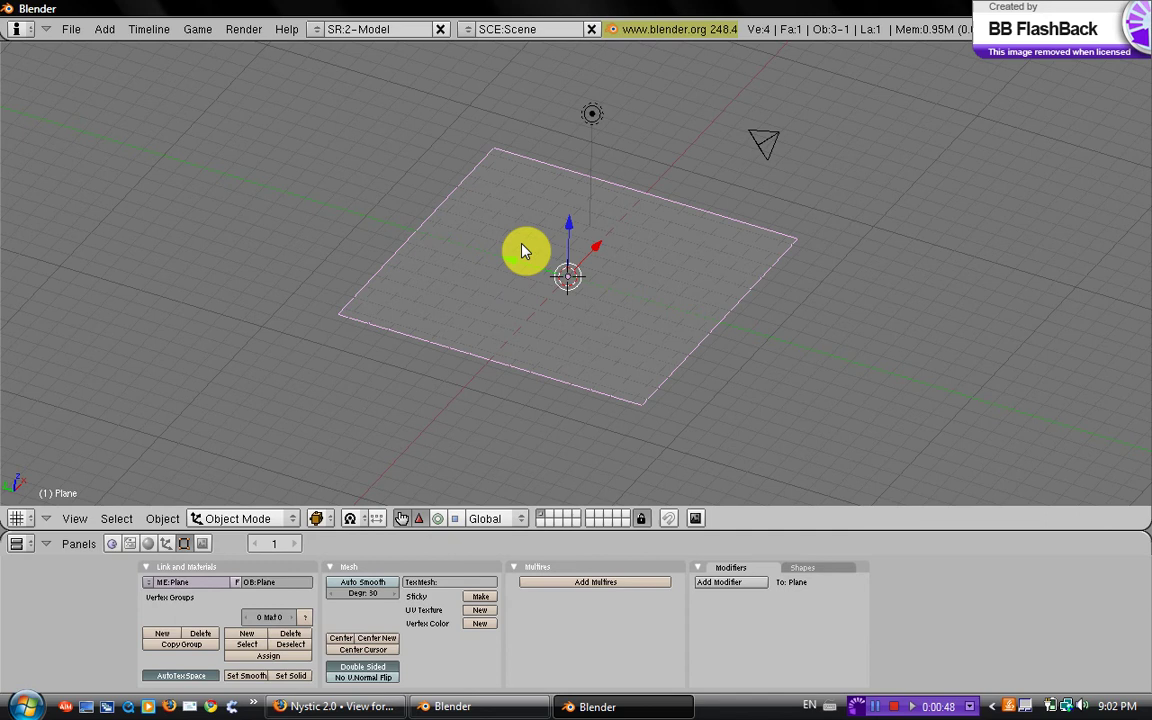
pyautogui.click(148, 543)
pyautogui.click(362, 593)
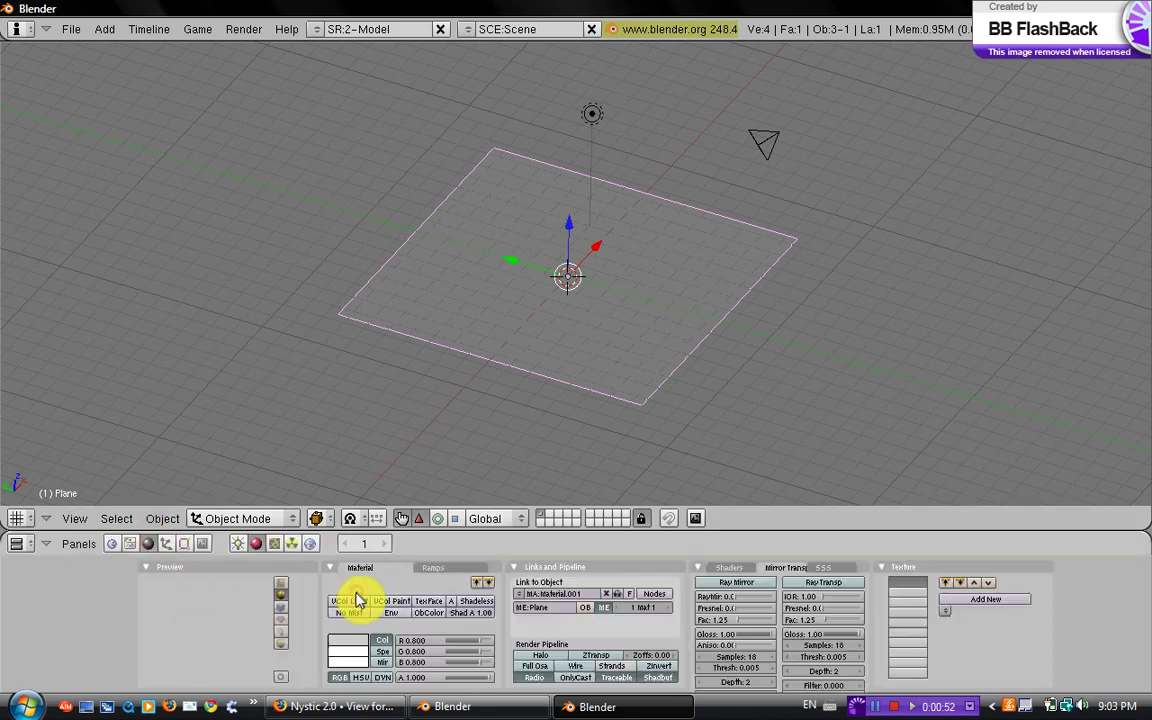
pyautogui.click(342, 619)
pyautogui.moveTo(342, 625); pyautogui.dragTo(366, 635)
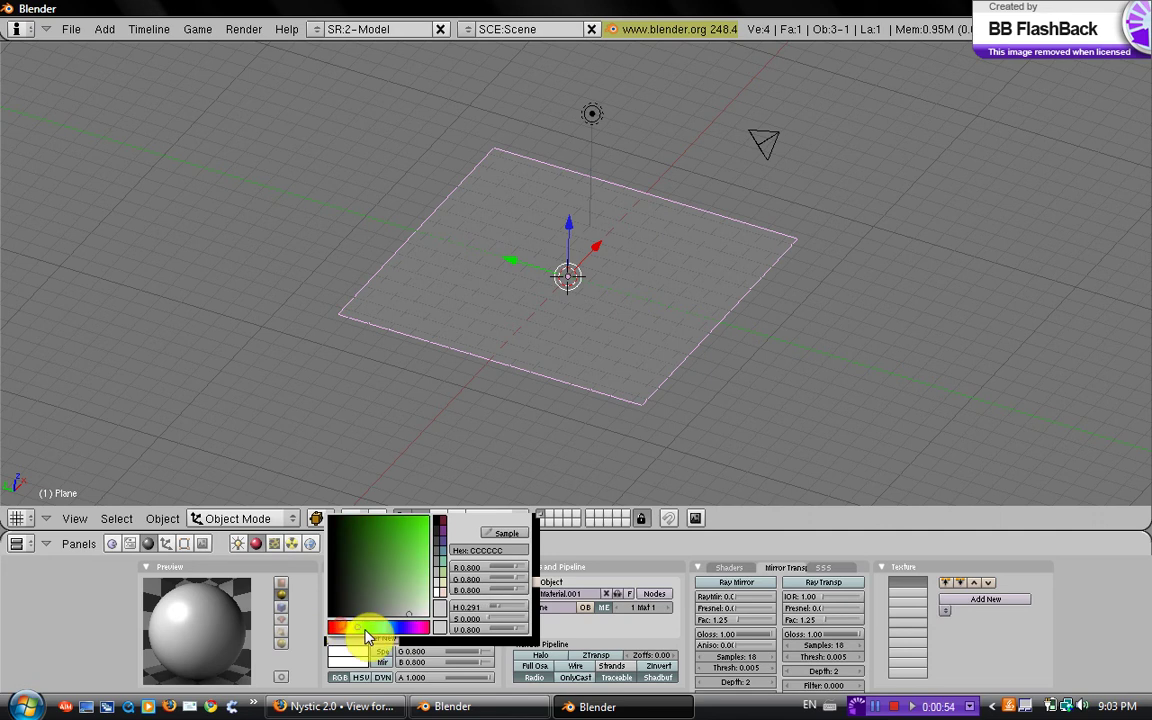
pyautogui.click(358, 541)
pyautogui.press('z')
# Add a second plane mesh at the centre of the green plane
pyautogui.moveTo(650, 340); pyautogui.dragTo(552, 322, button='middle')
pyautogui.scroll(2, 556, 318)
pyautogui.moveTo(585, 398); pyautogui.dragTo(555, 280, button='middle')
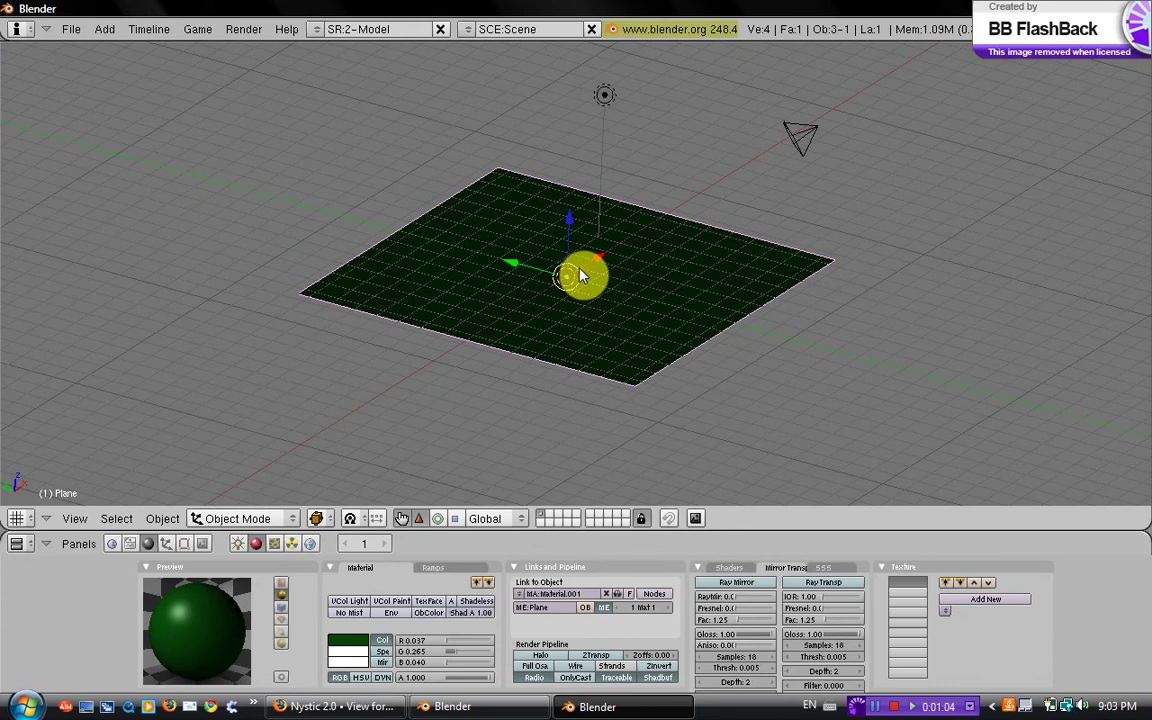
pyautogui.press('space')
pyautogui.moveTo(712, 265)
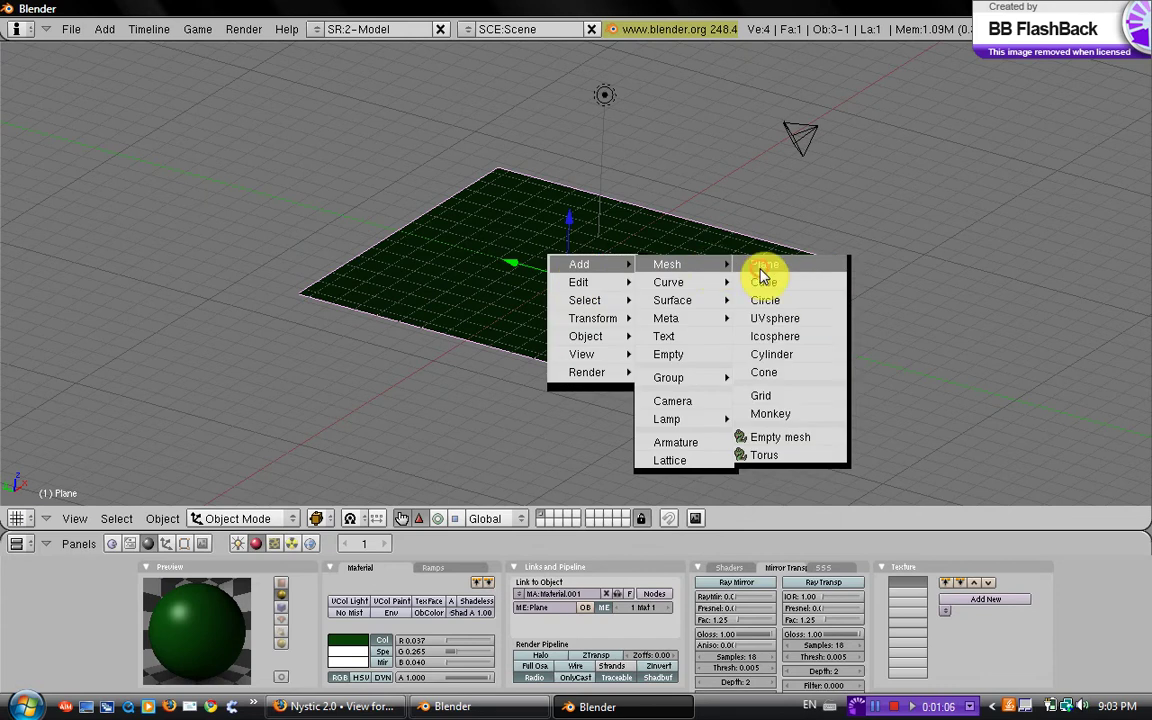
pyautogui.click(764, 266)
# Scale the second plane up to almost the green plane's size and lower it slightly beneath the green one
pyautogui.press('s')
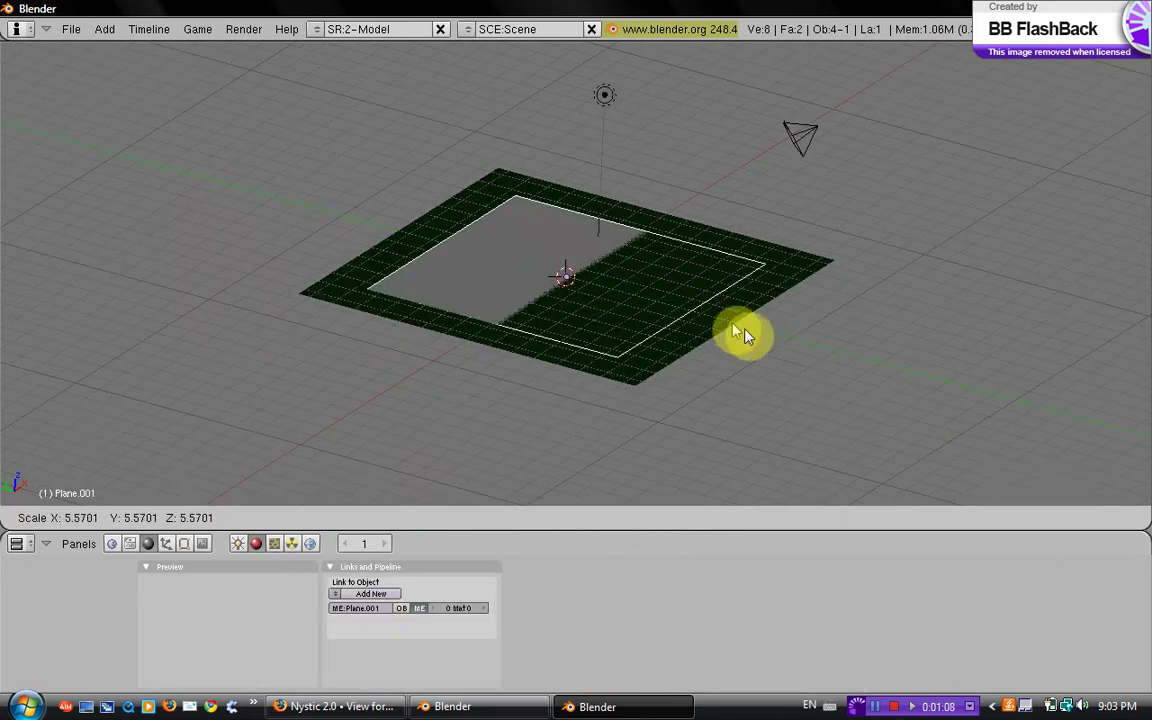
pyautogui.click(781, 358)
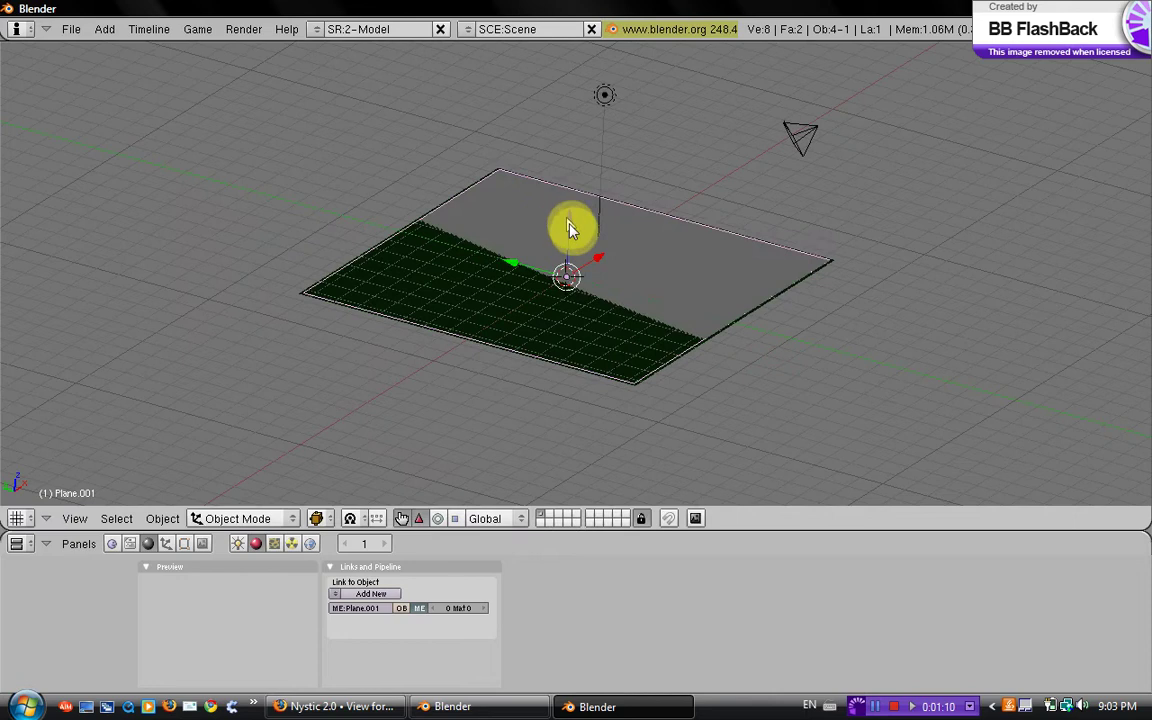
pyautogui.moveTo(567, 228); pyautogui.dragTo(571, 235)
pyautogui.scroll(2, 571, 236)
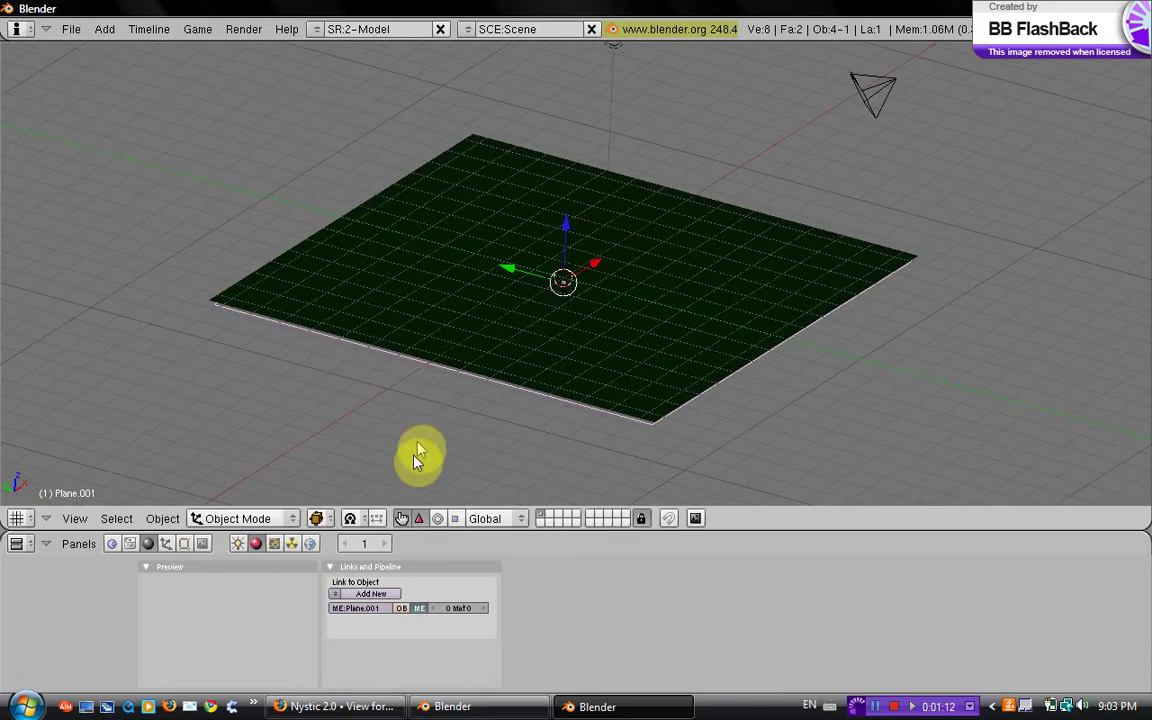
# Give the lower plane a new material with a dark brown colour (R 0.220, G 0.156, B 0.068)
pyautogui.click(372, 594)
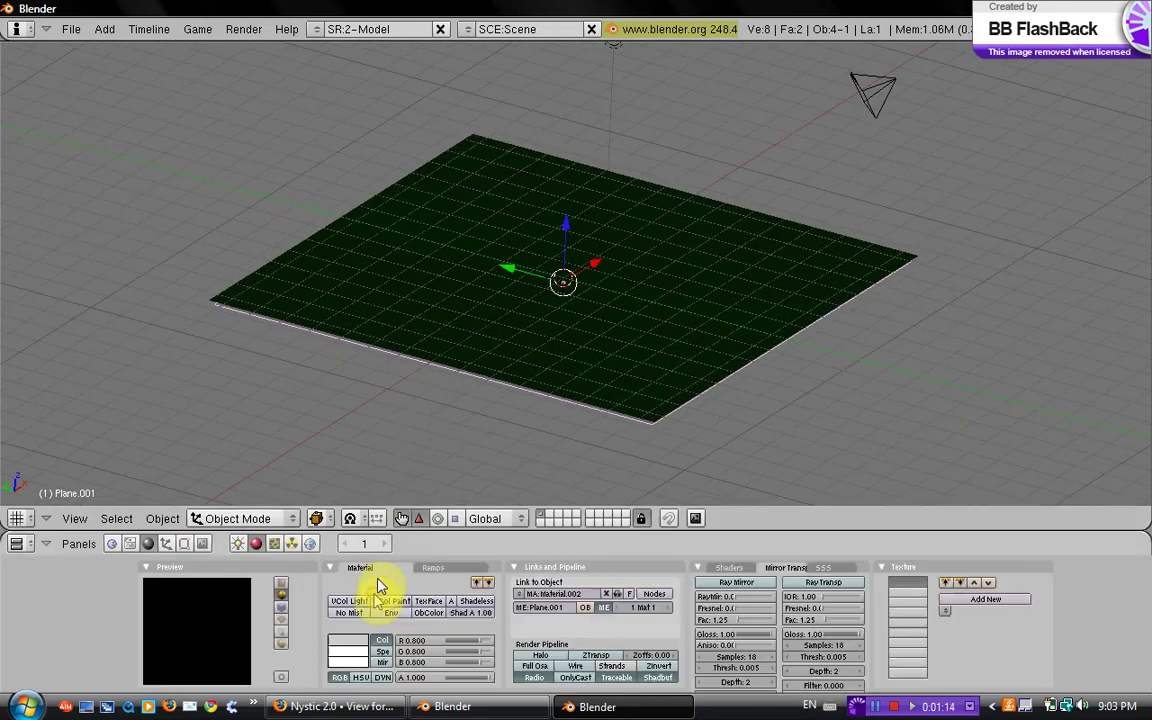
pyautogui.click(347, 645)
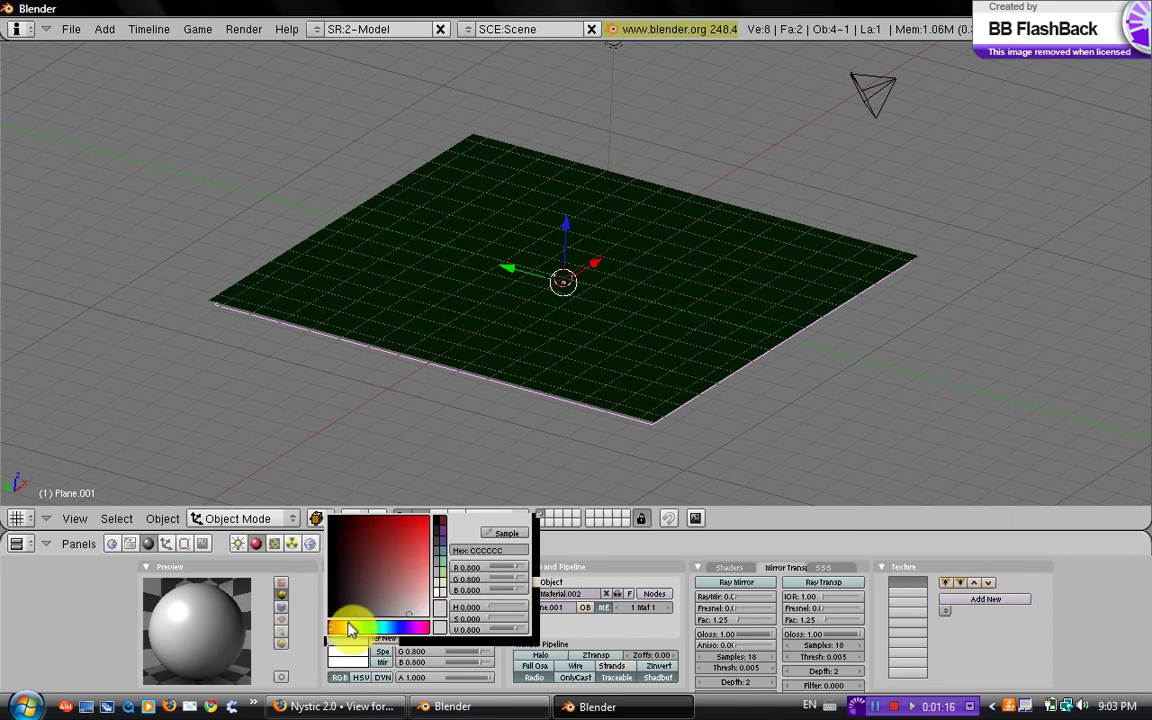
pyautogui.click(338, 627)
pyautogui.moveTo(341, 575); pyautogui.dragTo(351, 548)
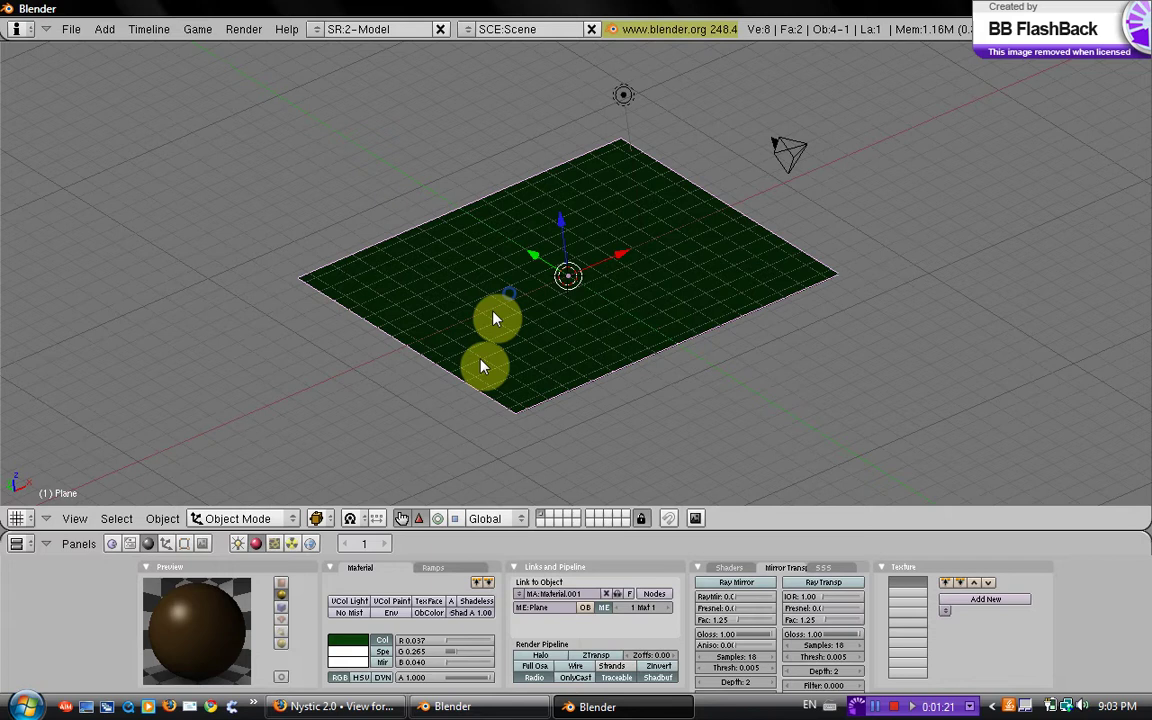
# Select the upper green plane and add a new particle system to it
pyautogui.moveTo(499, 405); pyautogui.dragTo(501, 296, button='middle')
pyautogui.scroll(-2, 518, 384)
pyautogui.rightClick(506, 299)
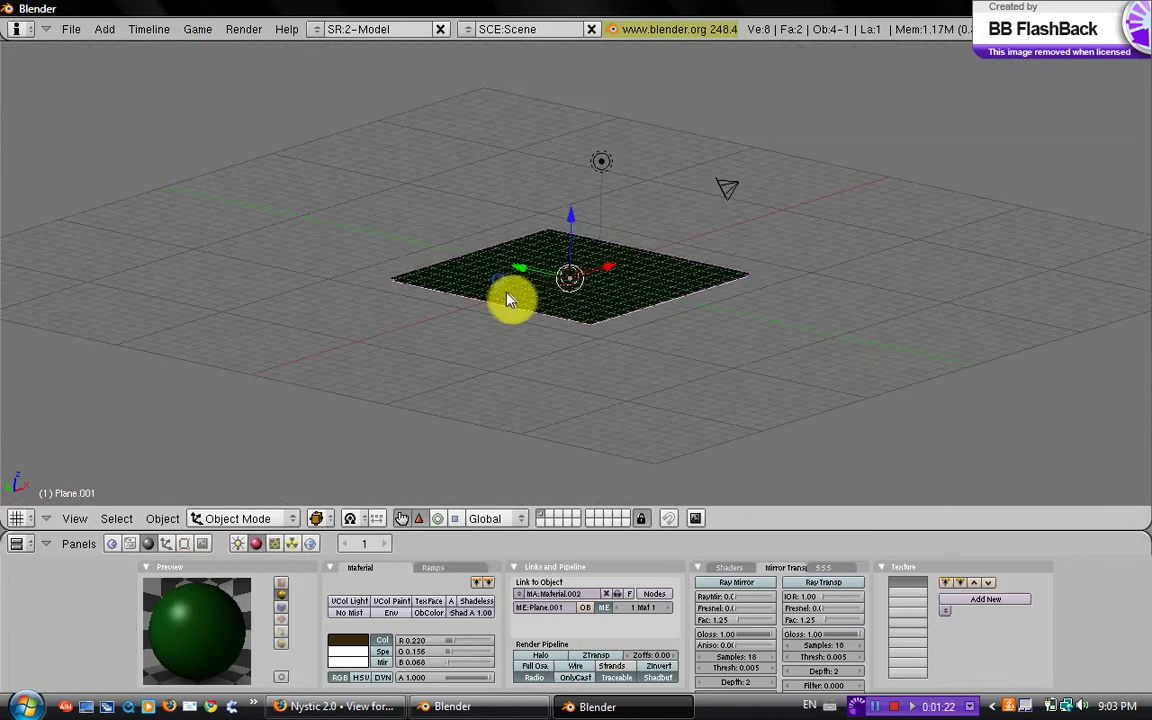
pyautogui.scroll(3, 484, 337)
pyautogui.moveTo(604, 343); pyautogui.dragTo(521, 343, button='middle')
pyautogui.rightClick(410, 340)
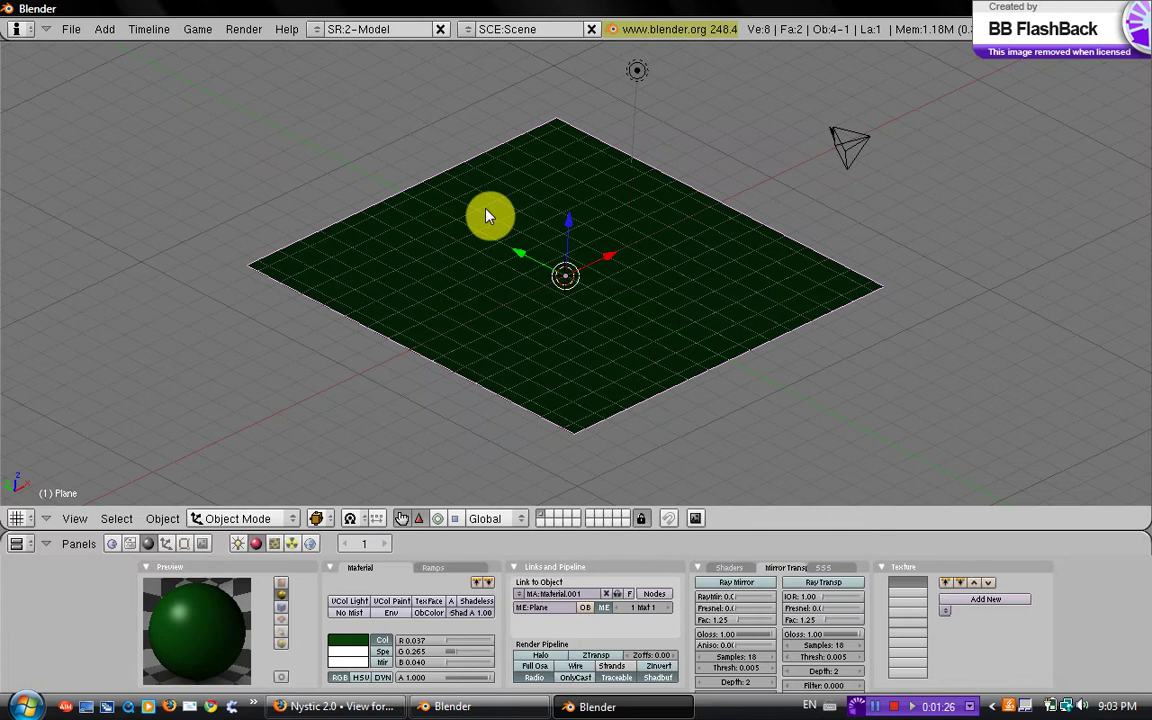
pyautogui.click(166, 544)
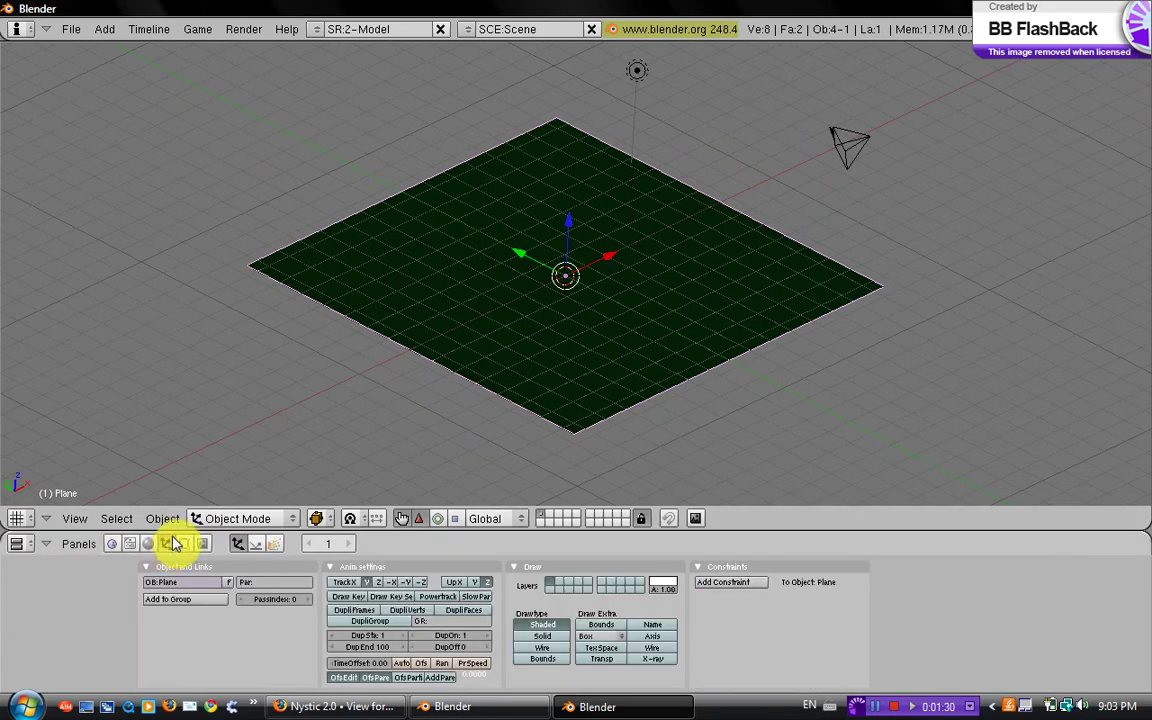
pyautogui.click(277, 545)
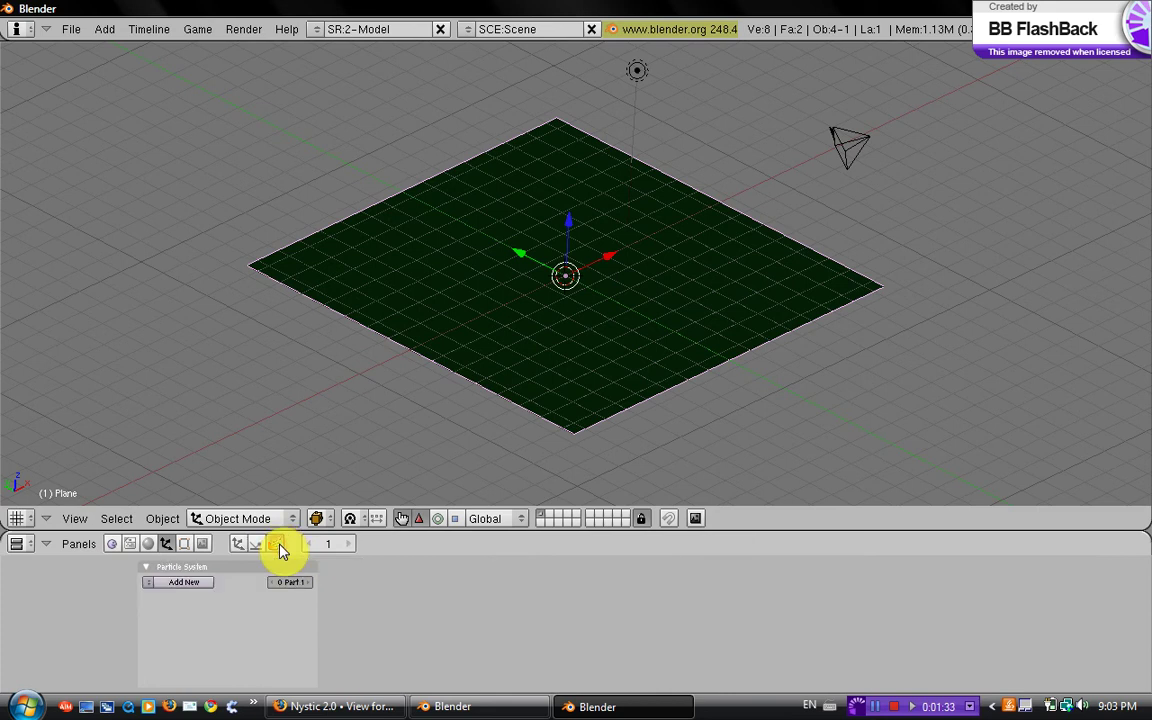
pyautogui.click(193, 585)
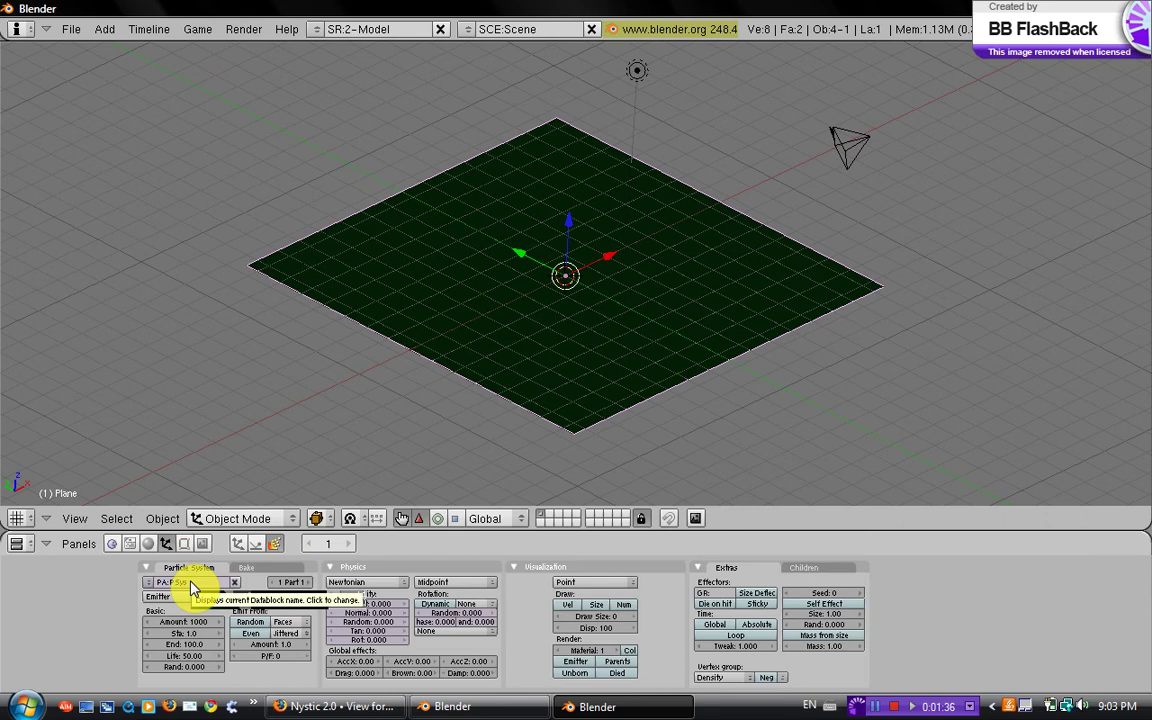
# Change the particle system's type to Hair and set its amount to 1611
pyautogui.click(163, 597)
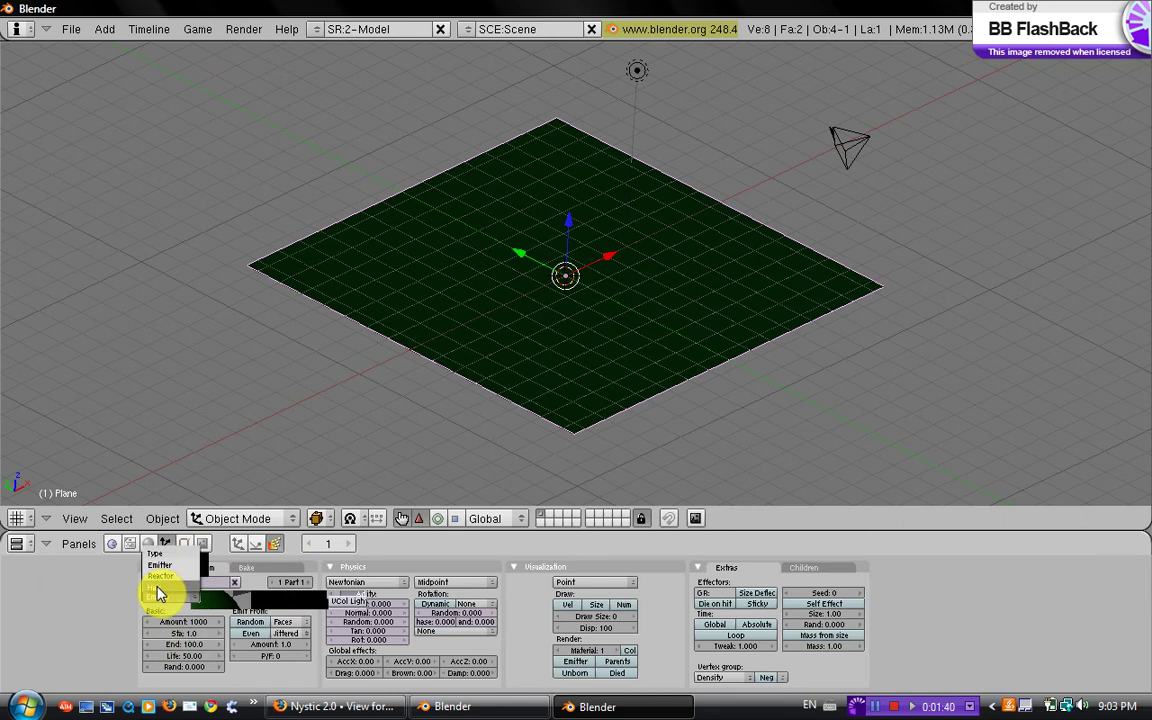
pyautogui.click(157, 591)
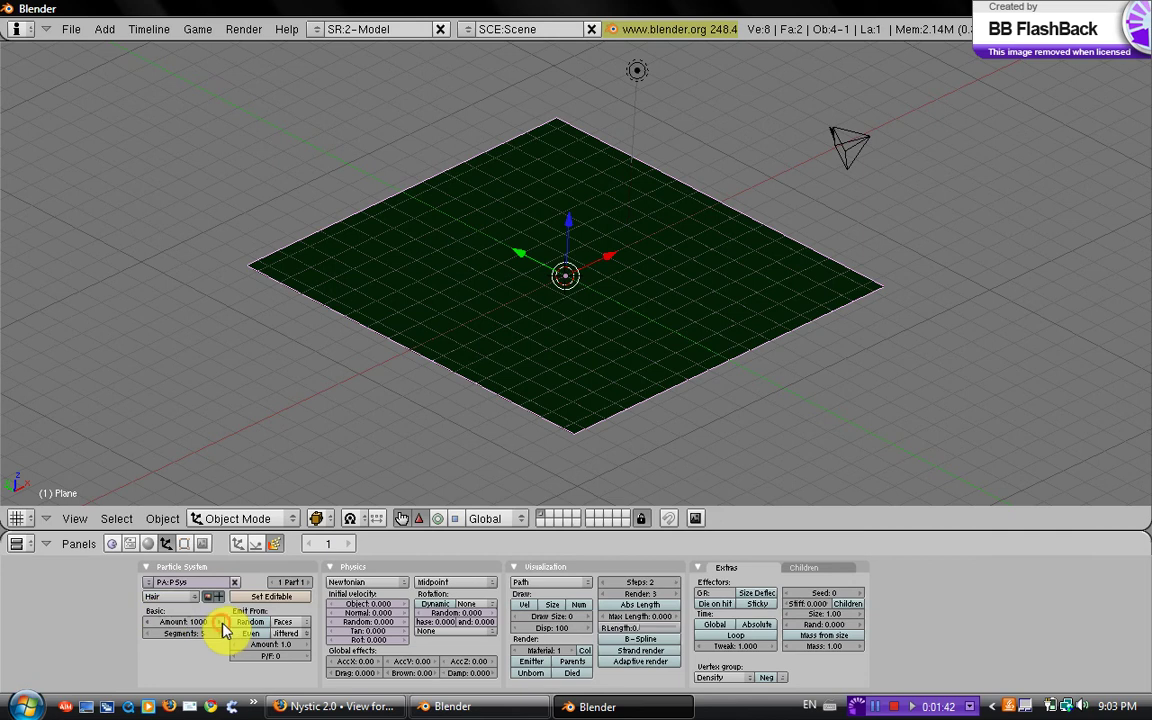
pyautogui.moveTo(217, 624)
pyautogui.mouseDown()
pyautogui.moveTo(235, 627)
pyautogui.moveTo(209, 629)
pyautogui.mouseUp()
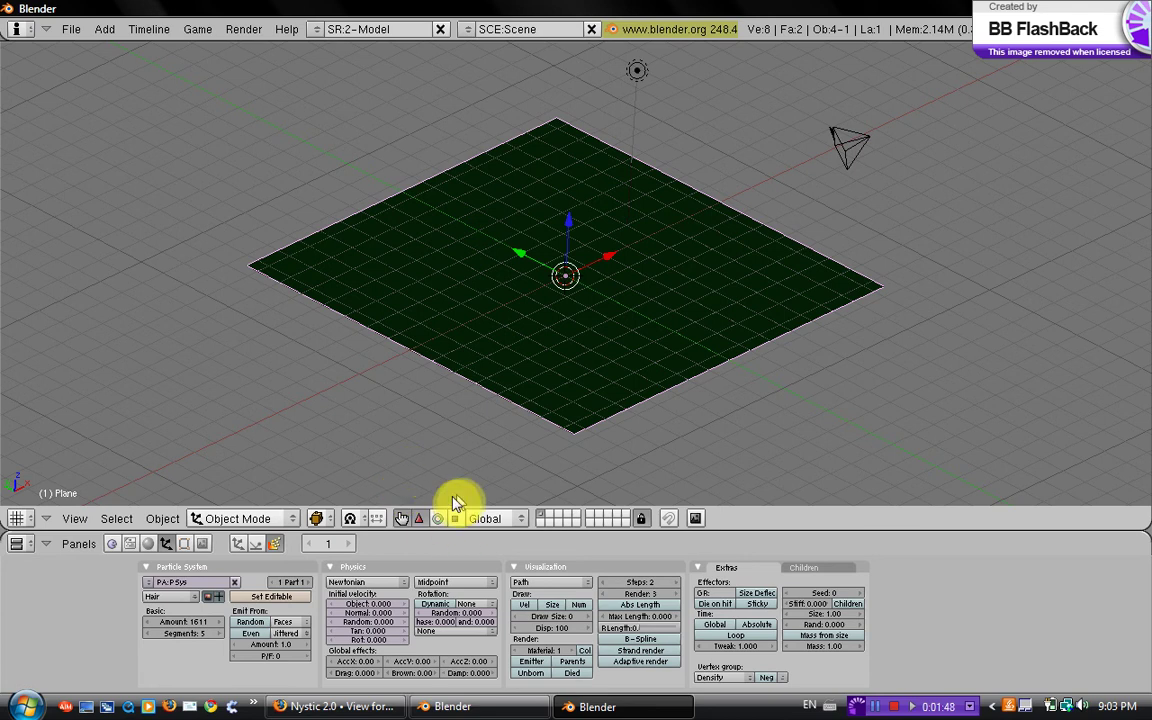
# Set the hair particles' normal initial velocity to 0.080 and raise their random initial velocity slightly
pyautogui.click(403, 612)
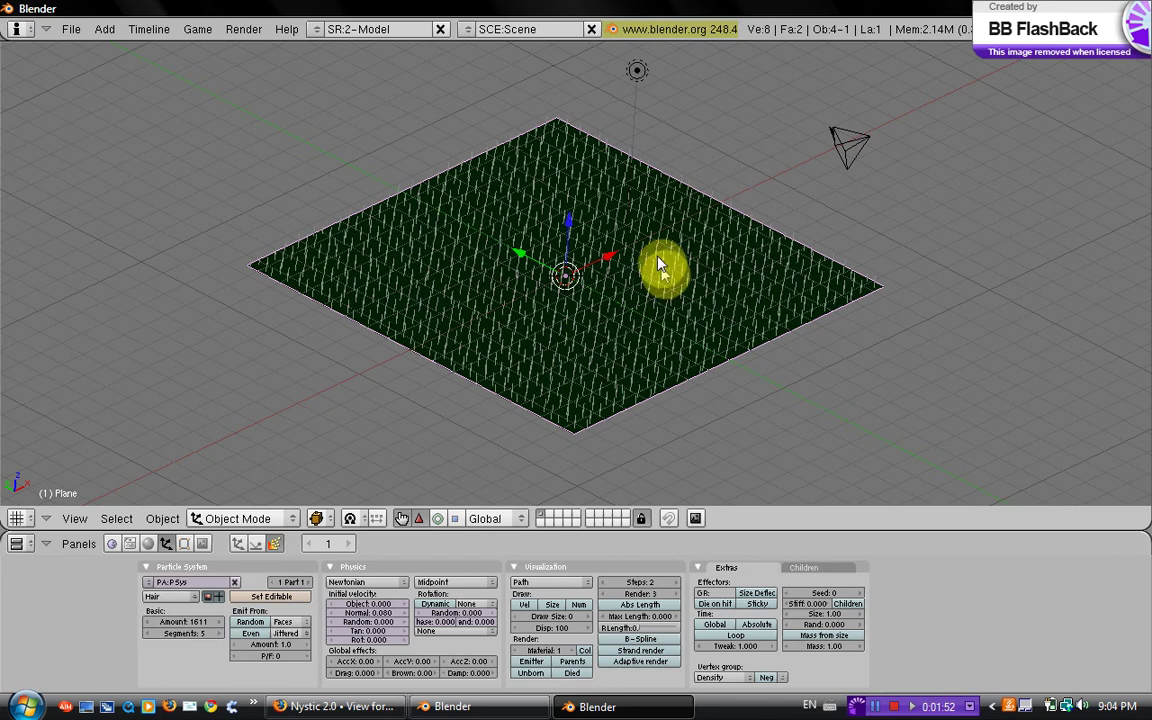
pyautogui.moveTo(658, 258); pyautogui.dragTo(700, 165, button='middle')
pyautogui.moveTo(588, 268); pyautogui.dragTo(399, 471, button='middle')
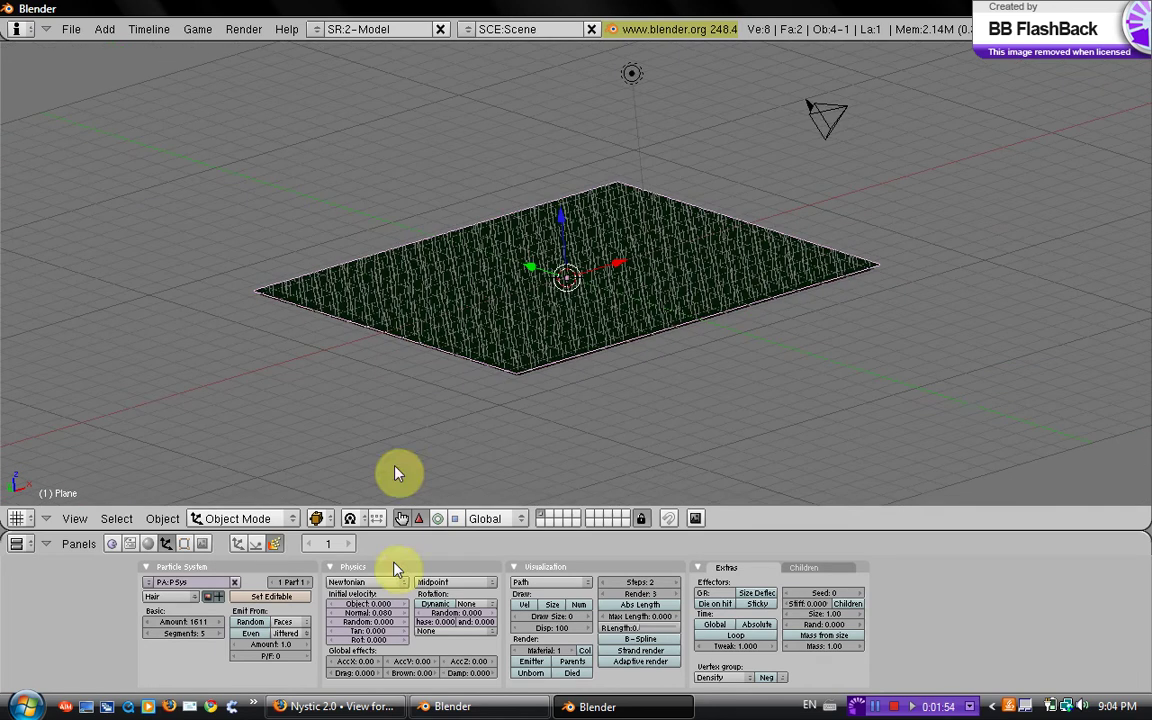
pyautogui.click(401, 621)
pyautogui.click(401, 621)
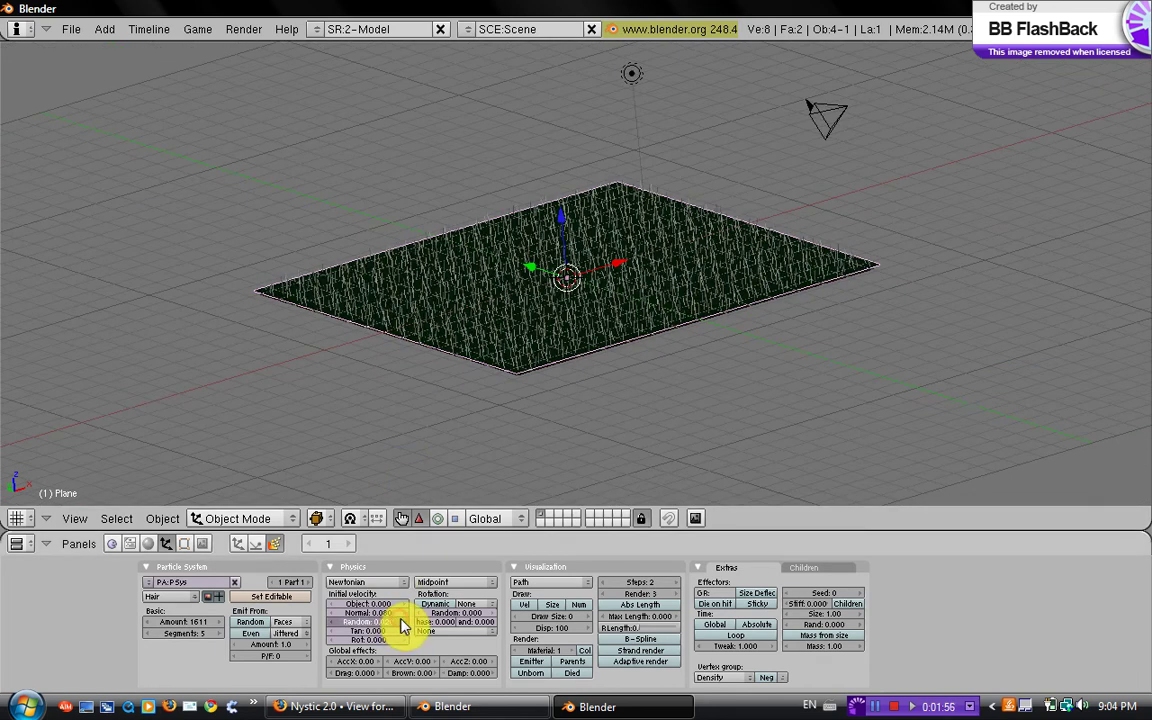
# Set the hair particles' random initial velocity to 0.040 and their amount to 2257
pyautogui.click(401, 621)
pyautogui.moveTo(556, 305); pyautogui.dragTo(565, 330, button='middle')
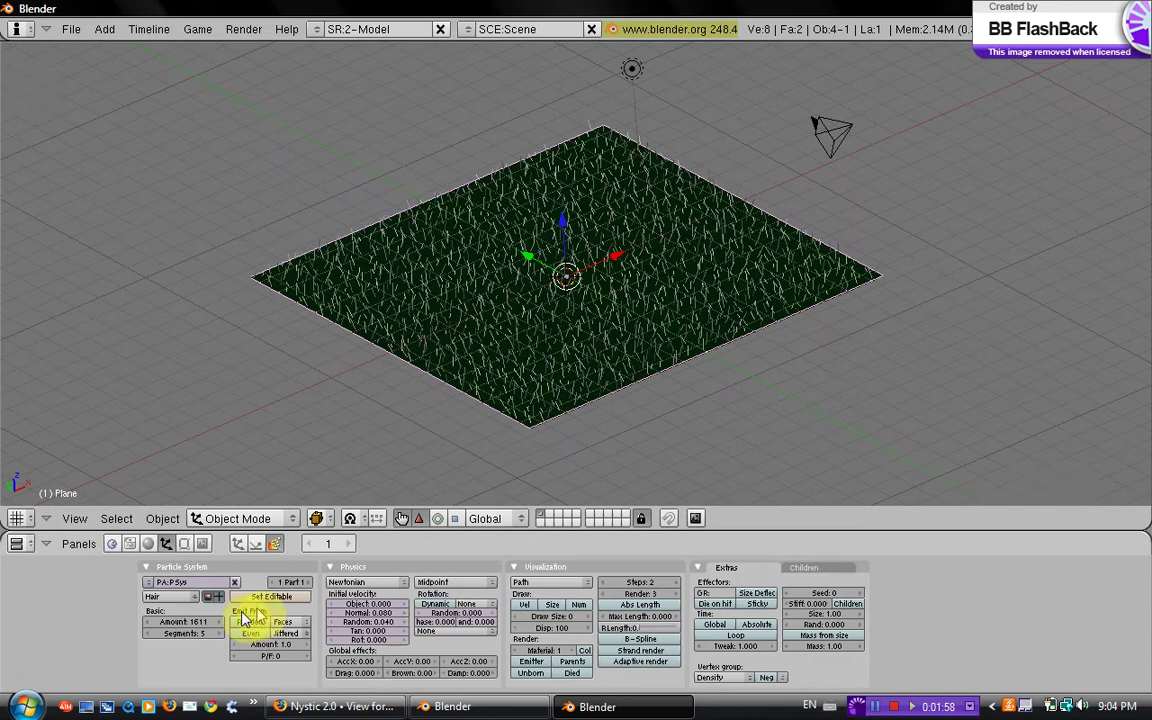
pyautogui.moveTo(203, 622); pyautogui.dragTo(239, 627)
pyautogui.moveTo(638, 378); pyautogui.dragTo(532, 445, button='middle')
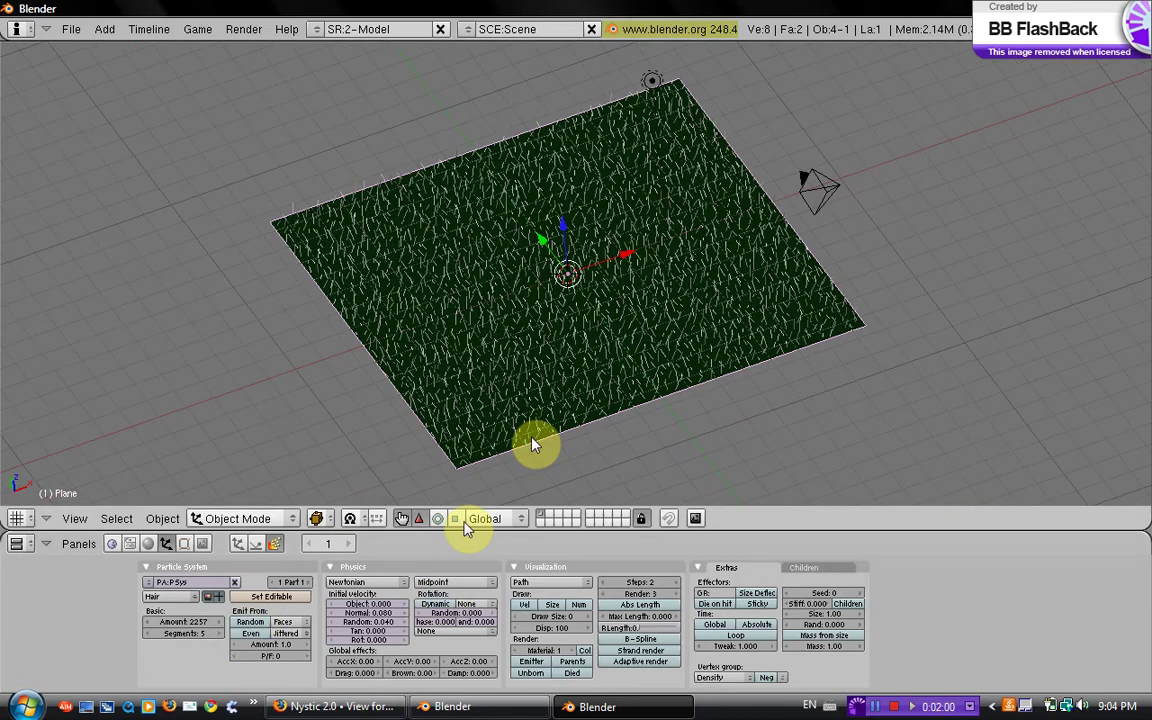
# Raise the hair particles' normal initial velocity to 0.230 for taller grass blades
pyautogui.click(405, 617)
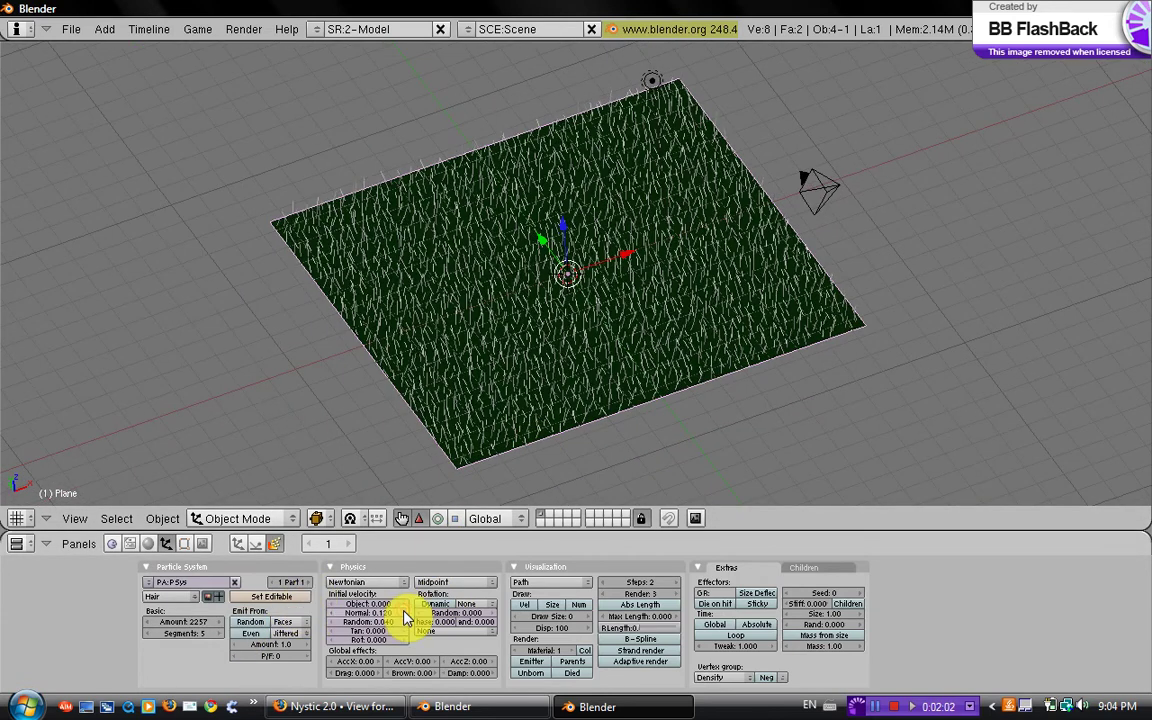
pyautogui.click(405, 617)
pyautogui.click(405, 617)
pyautogui.click(405, 617)
pyautogui.moveTo(590, 230); pyautogui.dragTo(468, 386, button='middle')
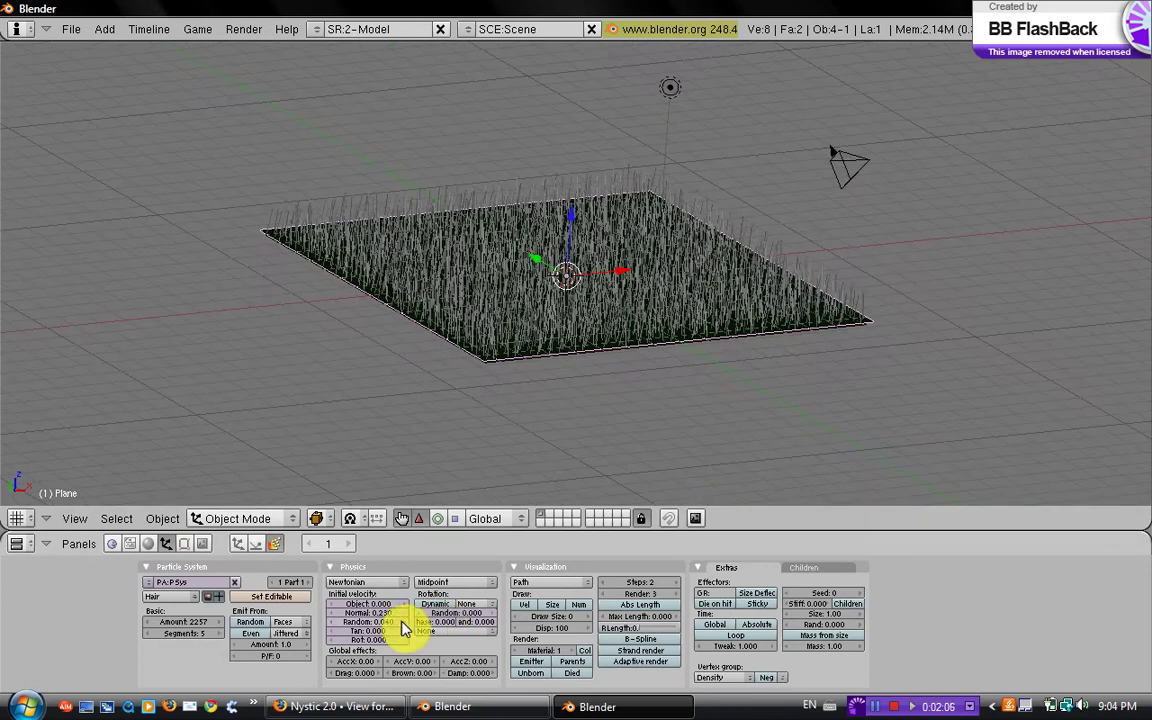
# Raise the hair particles' random initial velocity to 0.110 so the grass blades lean more irregularly
pyautogui.click(405, 623)
pyautogui.click(405, 623)
pyautogui.click(405, 623)
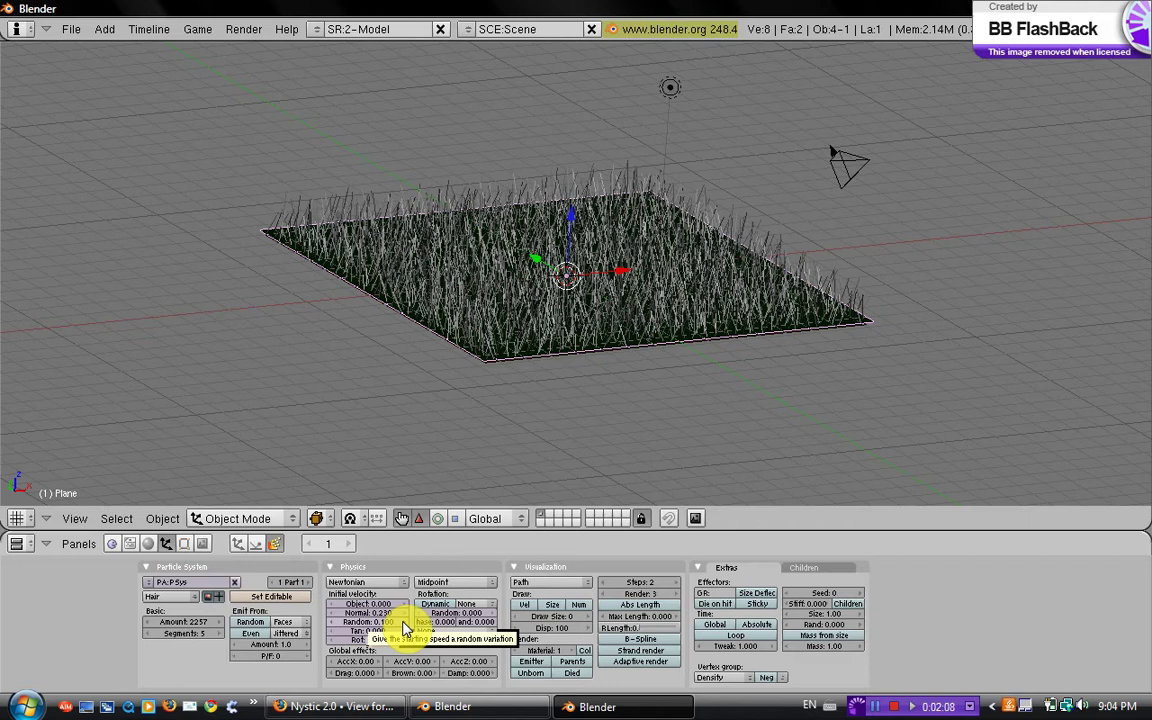
pyautogui.click(405, 623)
pyautogui.moveTo(643, 329)
pyautogui.mouseDown(button='middle')
pyautogui.moveTo(537, 390)
pyautogui.moveTo(500, 388)
pyautogui.moveTo(645, 337)
pyautogui.mouseUp(button='middle')
pyautogui.scroll(2, 548, 275)
pyautogui.moveTo(560, 272); pyautogui.dragTo(508, 278, button='middle')
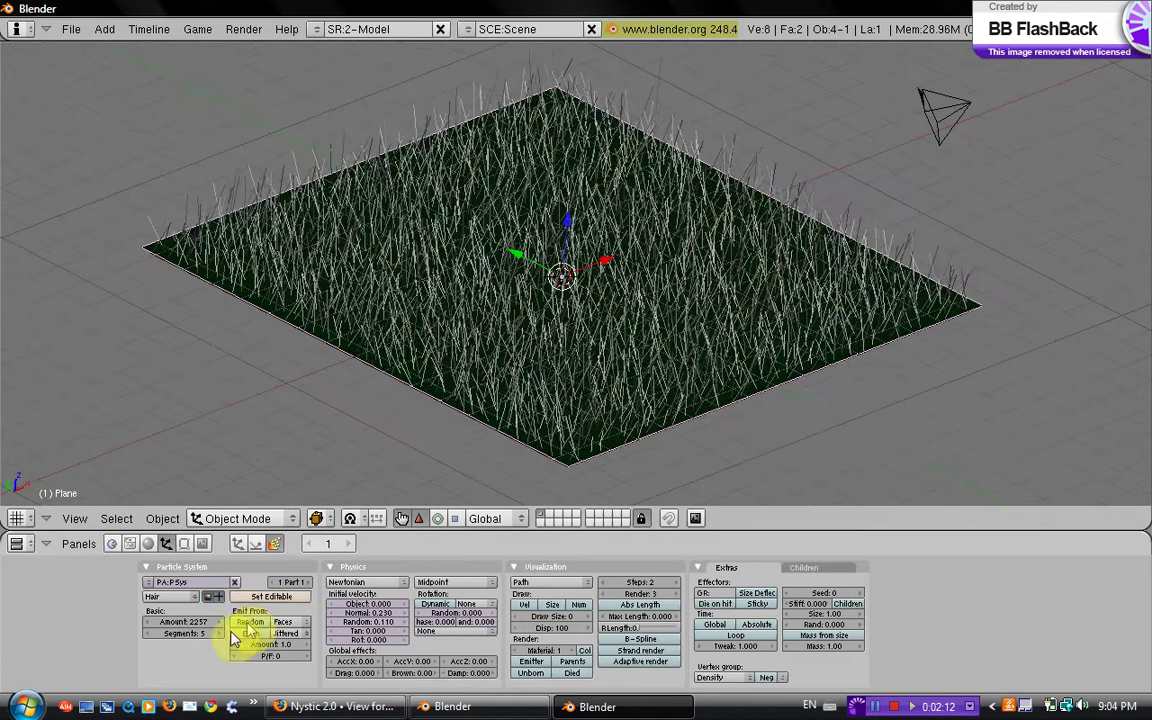
# Increase the hair particles' amount to 2571 and fine-tune it for denser grass
pyautogui.click(220, 622)
pyautogui.moveTo(219, 622); pyautogui.dragTo(234, 622)
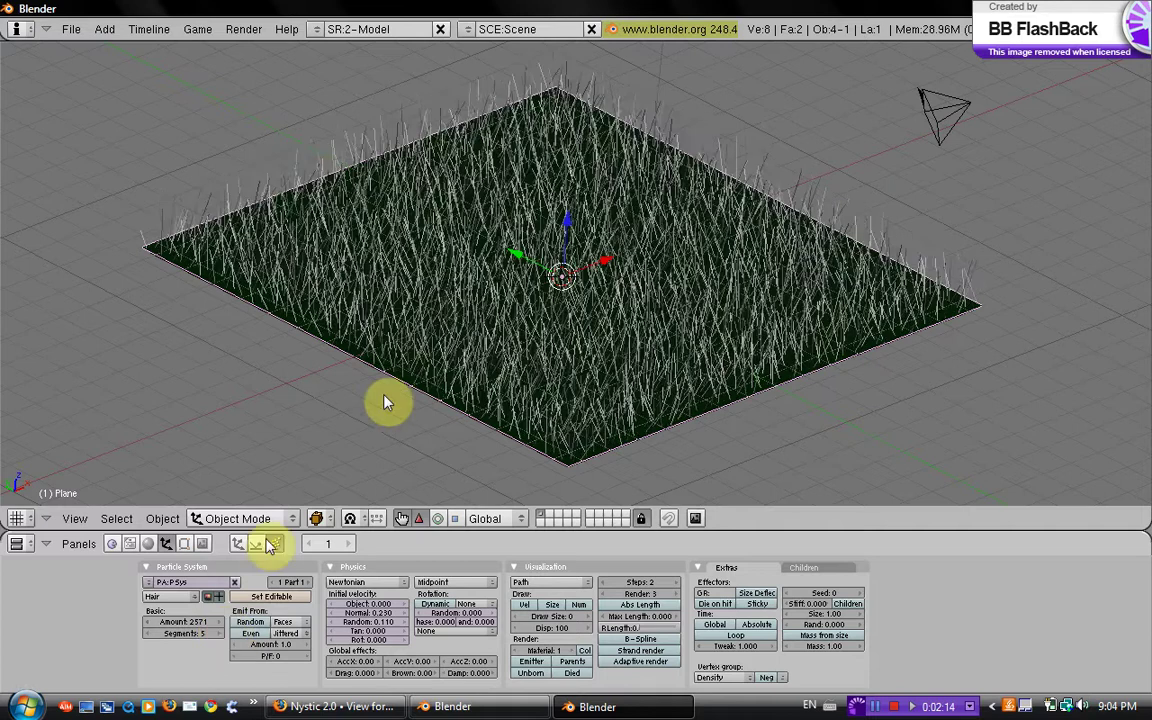
pyautogui.scroll(-2, 398, 393)
pyautogui.moveTo(582, 343); pyautogui.dragTo(290, 532, button='middle')
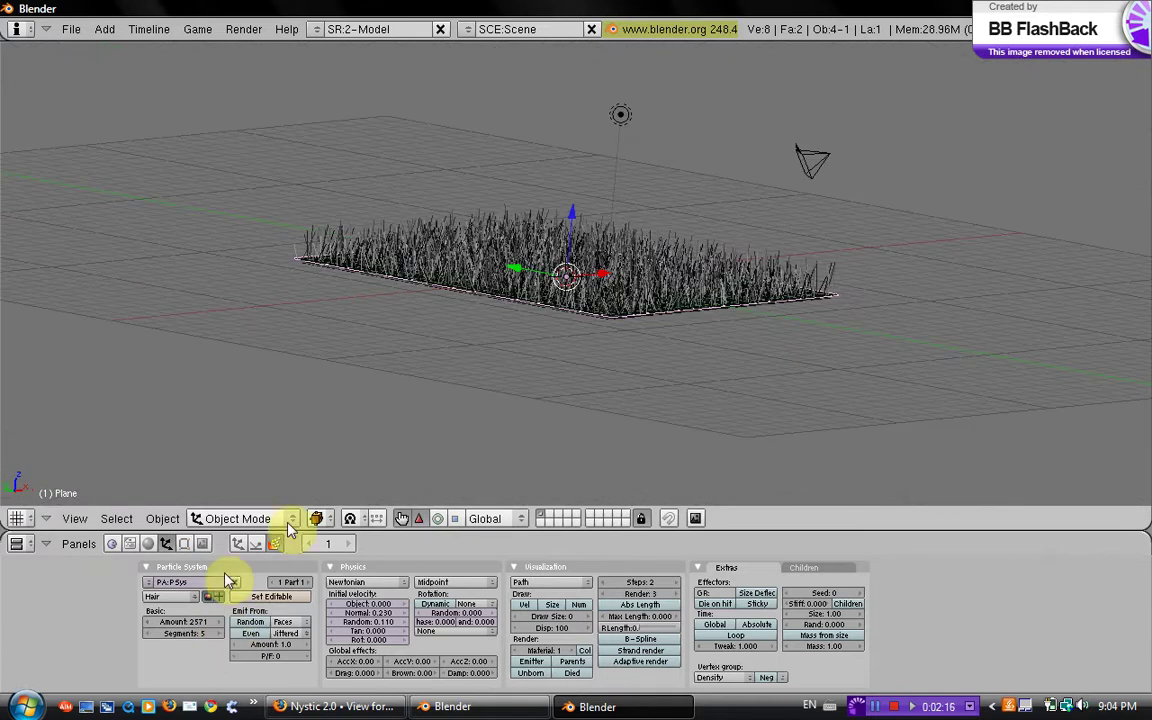
pyautogui.moveTo(228, 630); pyautogui.dragTo(216, 625)
pyautogui.moveTo(449, 360); pyautogui.dragTo(498, 276, button='middle')
# Select the lower soil plane and subdivide its mesh six times in Edit Mode
pyautogui.rightClick(581, 286)
pyautogui.scroll(-1, 436, 303)
pyautogui.press('Tab')
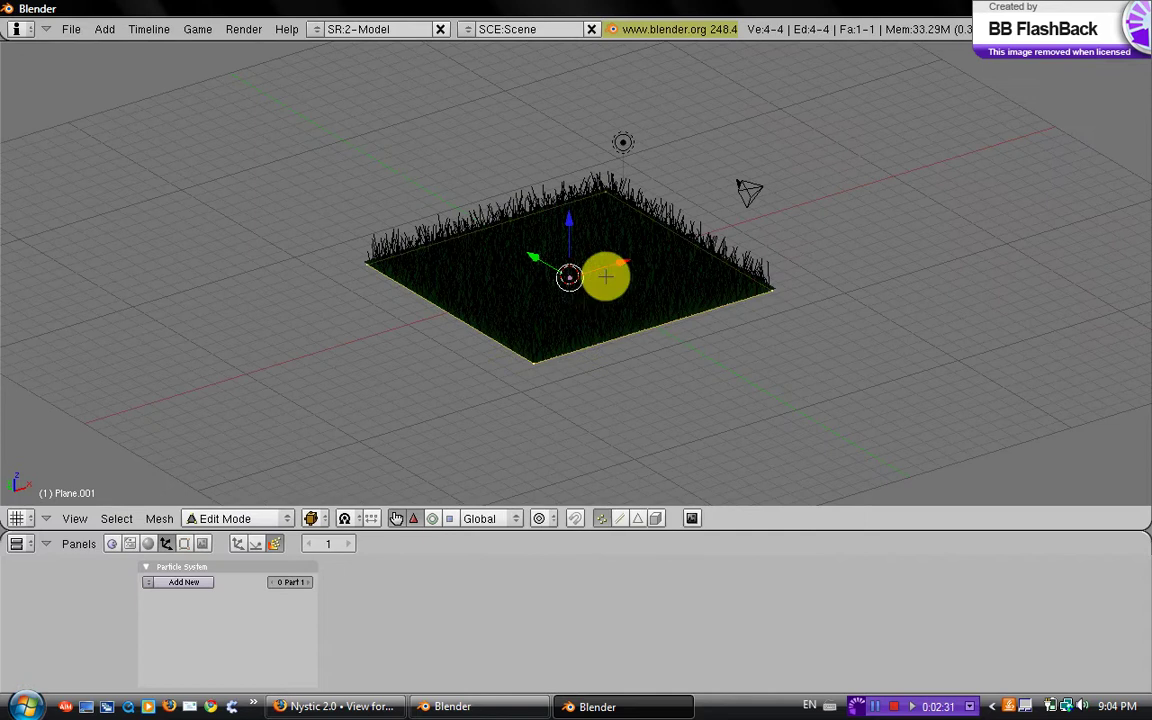
pyautogui.moveTo(599, 283); pyautogui.dragTo(590, 341, button='middle')
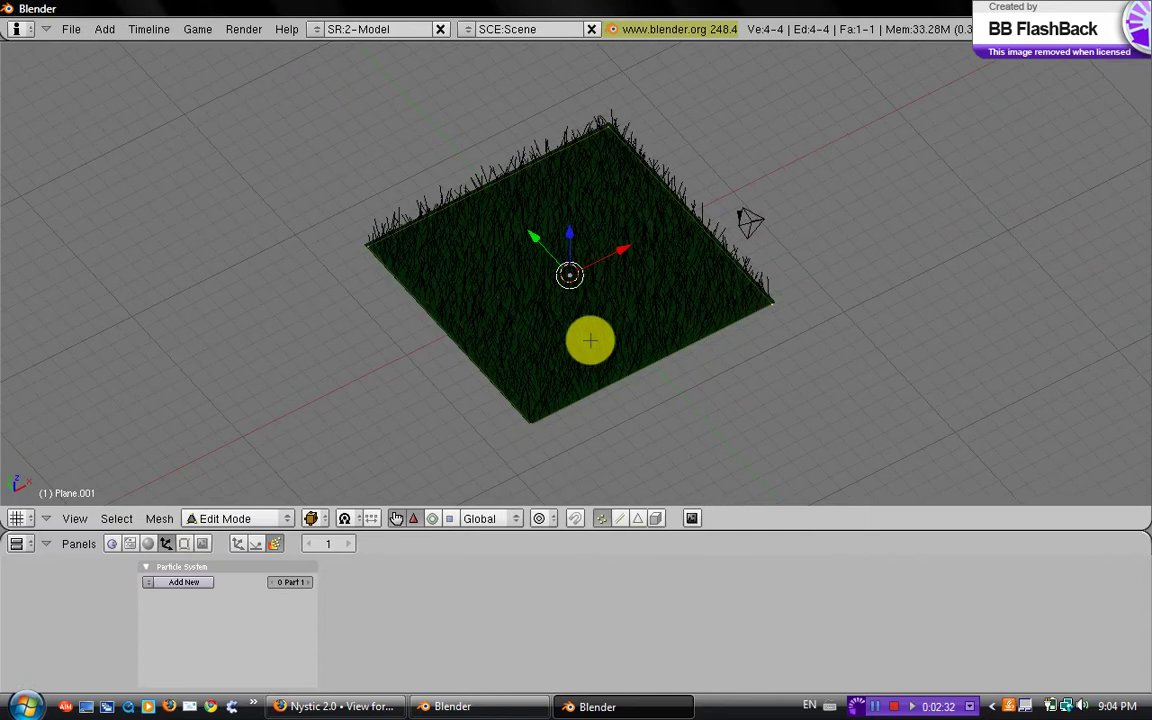
pyautogui.press('w')
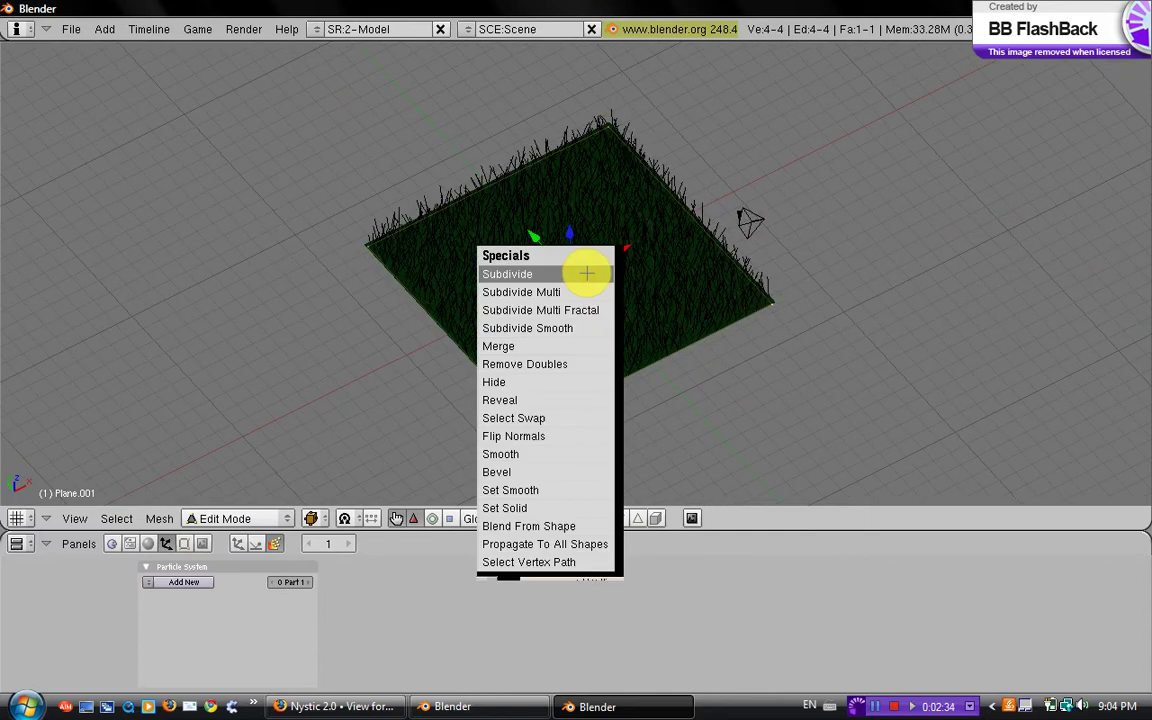
pyautogui.click(585, 273)
pyautogui.press('w')
pyautogui.click(585, 273)
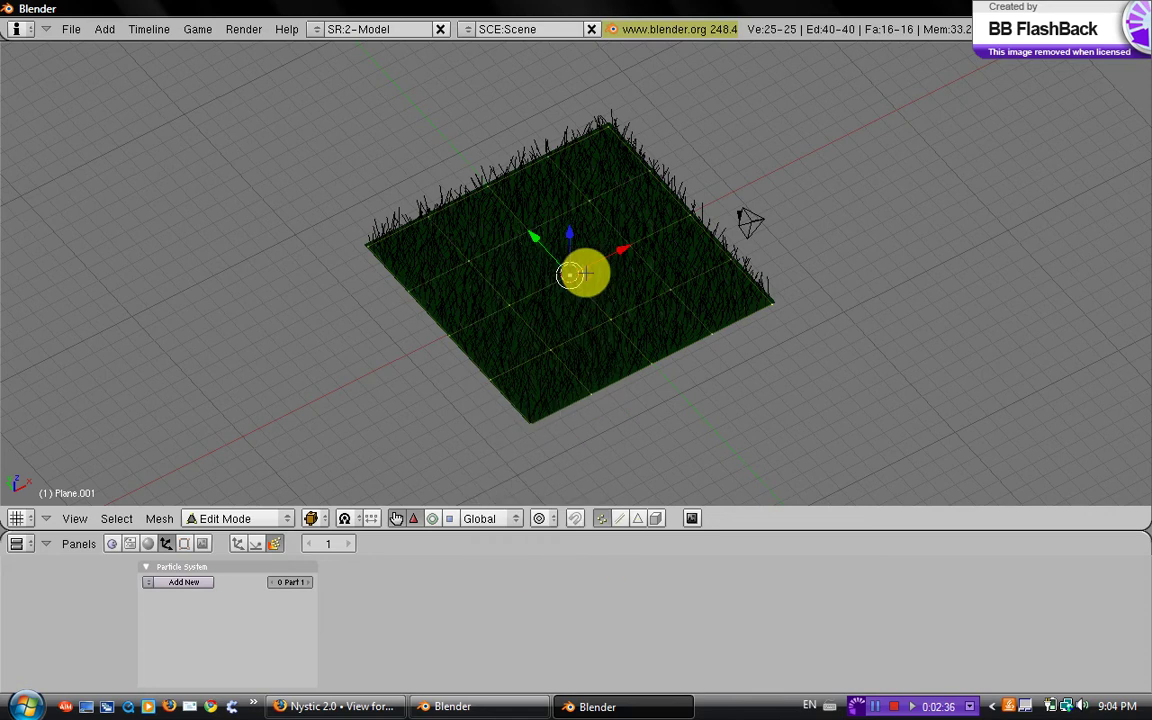
pyautogui.press('w')
pyautogui.click(585, 273)
pyautogui.press('w')
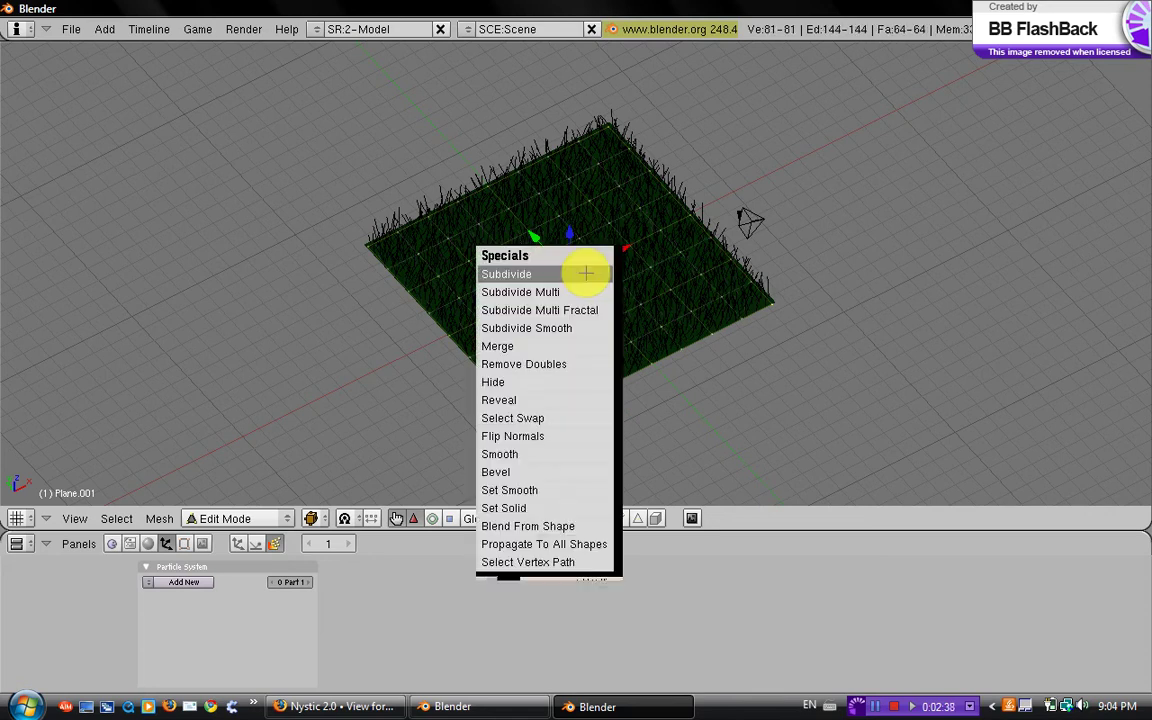
pyautogui.click(585, 273)
pyautogui.press('w')
pyautogui.click(585, 273)
pyautogui.press('w')
pyautogui.click(585, 273)
# Switch the subdivided soil plane to Sculpt Mode and choose the Grab brush with size 77
pyautogui.moveTo(586, 301)
pyautogui.mouseDown(button='middle')
pyautogui.moveTo(589, 231)
pyautogui.moveTo(725, 208)
pyautogui.moveTo(606, 290)
pyautogui.moveTo(411, 339)
pyautogui.moveTo(617, 363)
pyautogui.moveTo(568, 288)
pyautogui.mouseUp(button='middle')
pyautogui.scroll(2, 617, 347)
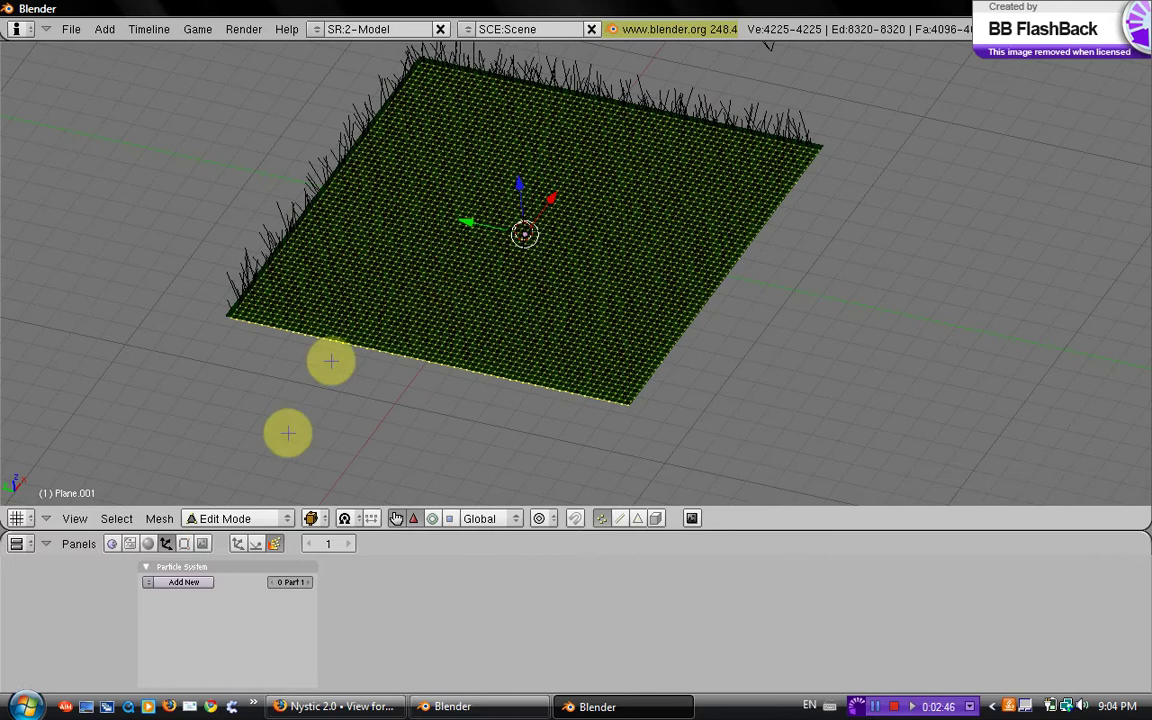
pyautogui.click(252, 522)
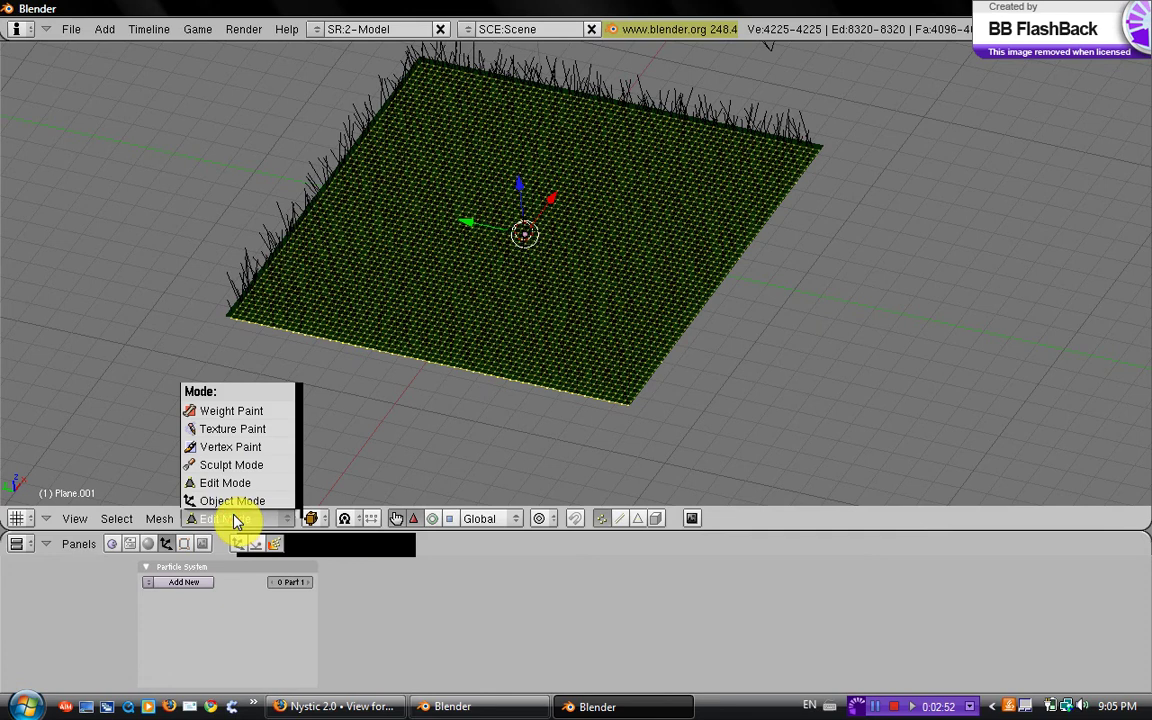
pyautogui.click(227, 468)
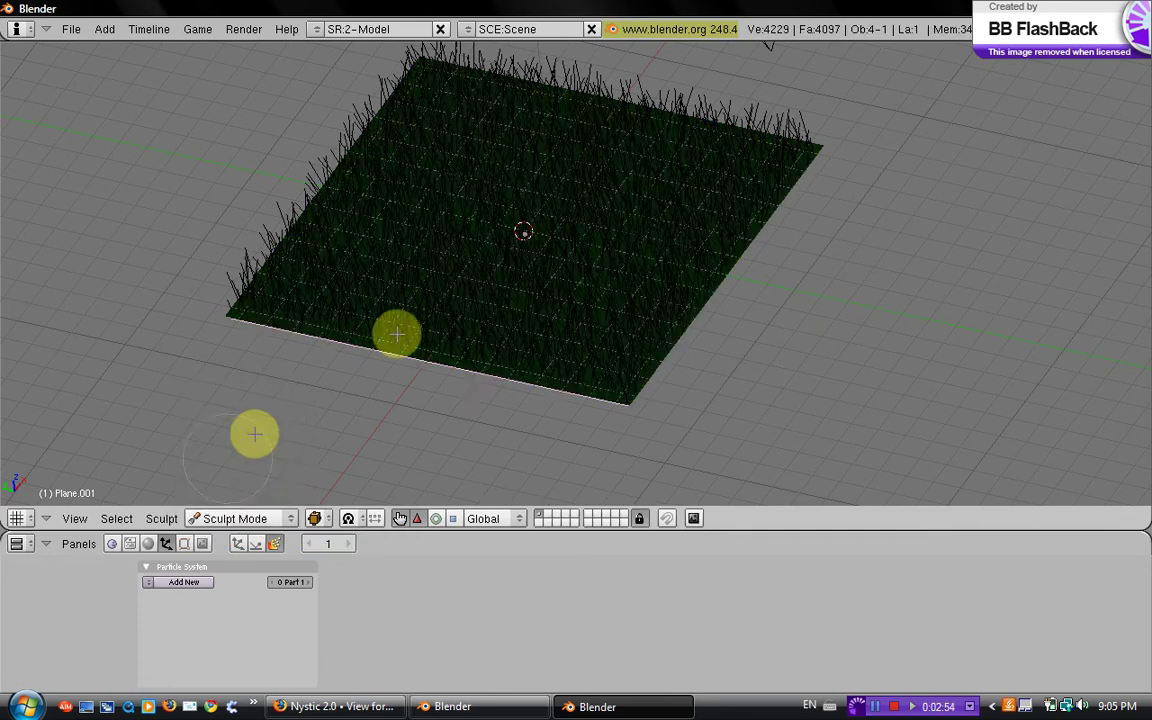
pyautogui.moveTo(455, 303)
pyautogui.mouseDown(button='middle')
pyautogui.moveTo(488, 311)
pyautogui.moveTo(472, 326)
pyautogui.mouseUp(button='middle')
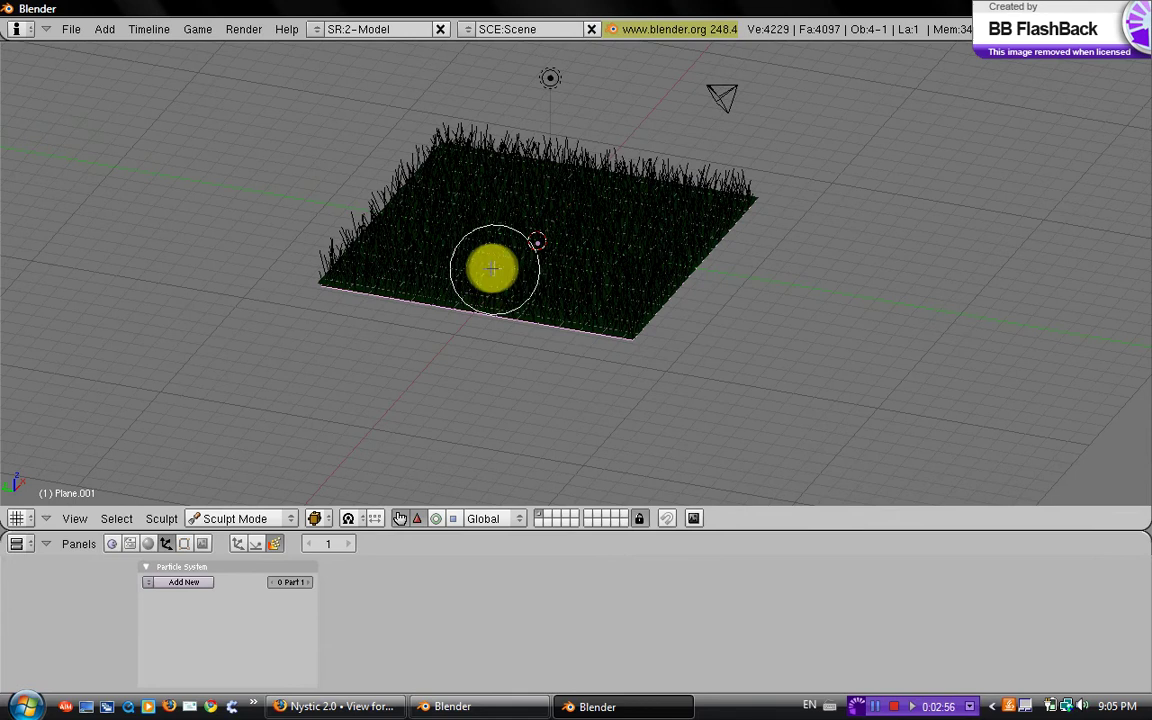
pyautogui.click(189, 545)
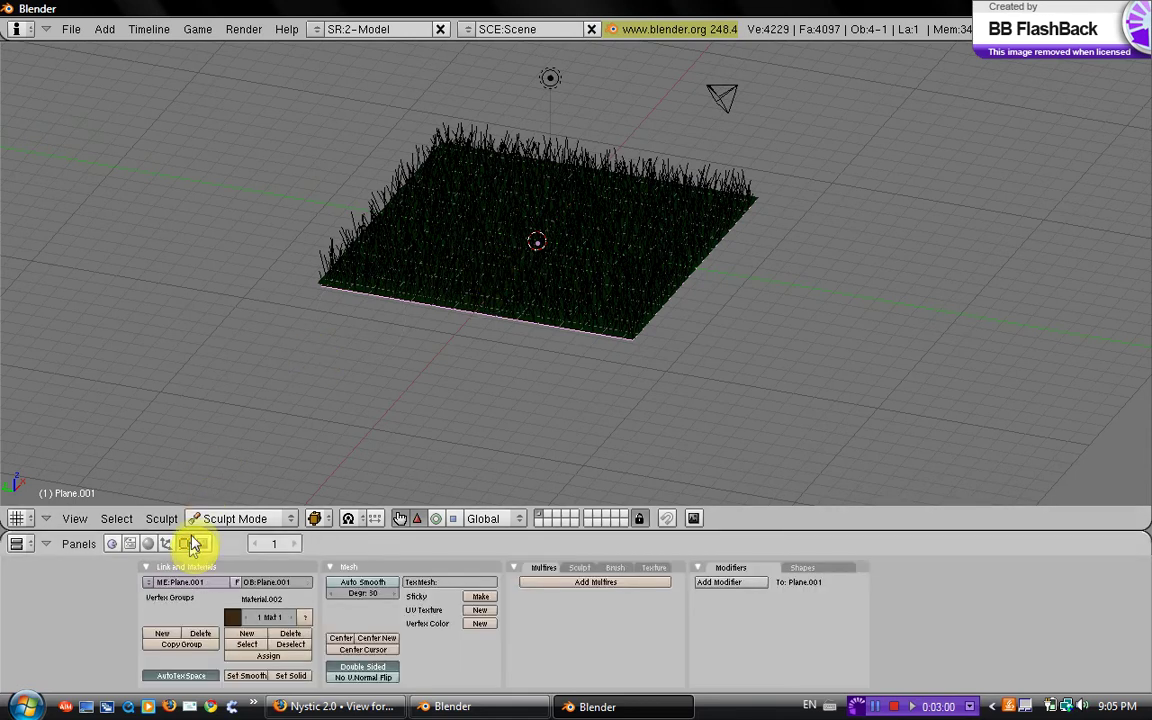
pyautogui.click(580, 568)
pyautogui.click(557, 606)
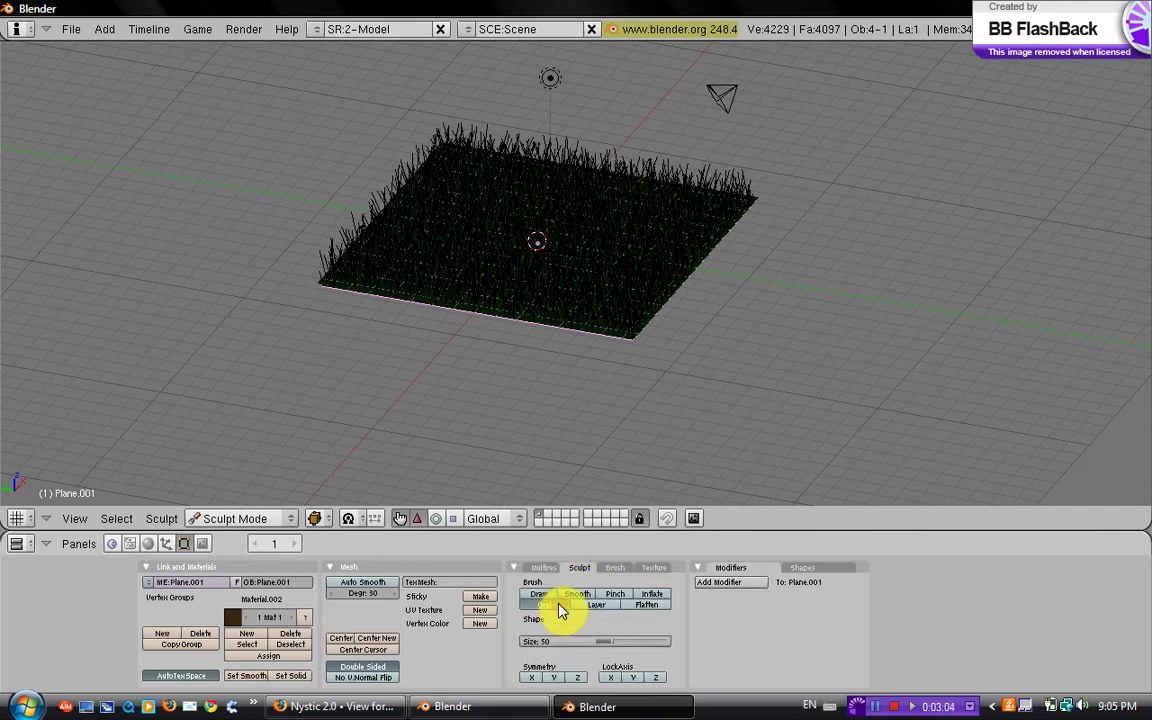
pyautogui.moveTo(623, 646); pyautogui.dragTo(632, 645)
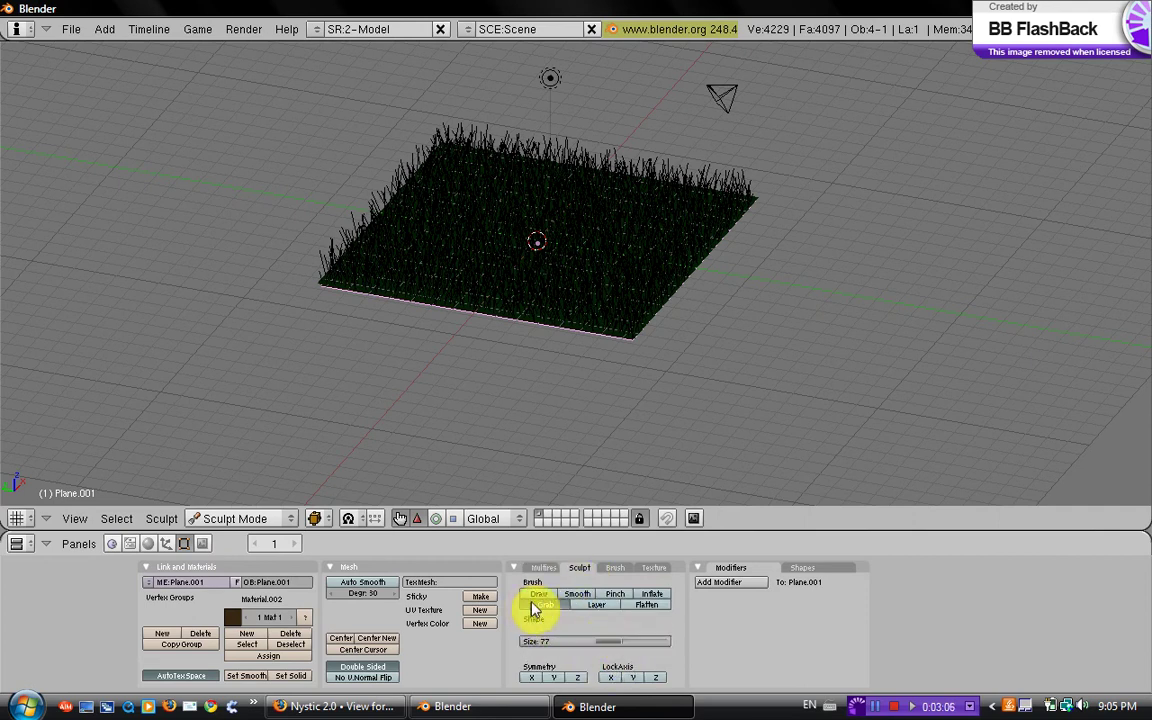
# Pull up several separate soil mounds across the plane with the Grab brush so they poke through the green plane
pyautogui.moveTo(522, 288); pyautogui.dragTo(556, 289, button='middle')
pyautogui.moveTo(475, 229)
pyautogui.mouseDown()
pyautogui.moveTo(473, 211)
pyautogui.moveTo(473, 252)
pyautogui.moveTo(475, 217)
pyautogui.moveTo(468, 234)
pyautogui.mouseUp()
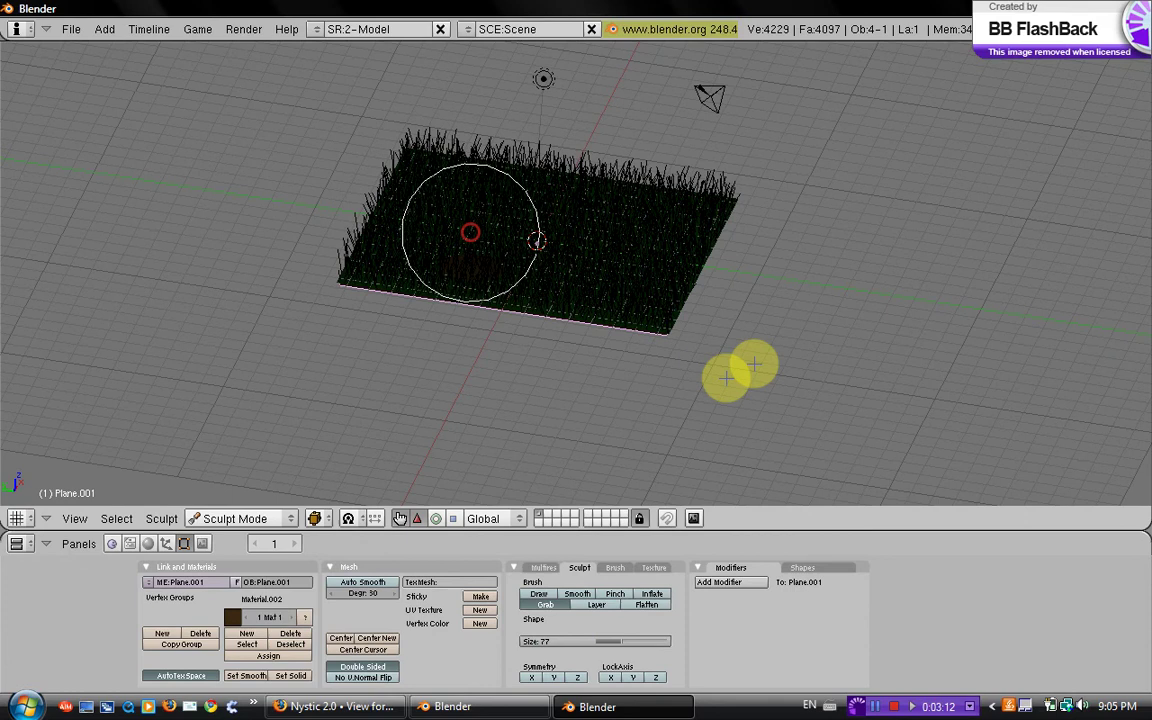
pyautogui.moveTo(740, 370)
pyautogui.mouseDown(button='middle')
pyautogui.moveTo(620, 270)
pyautogui.moveTo(576, 203)
pyautogui.mouseUp(button='middle')
pyautogui.moveTo(576, 203)
pyautogui.mouseDown()
pyautogui.moveTo(568, 157)
pyautogui.moveTo(566, 175)
pyautogui.mouseUp()
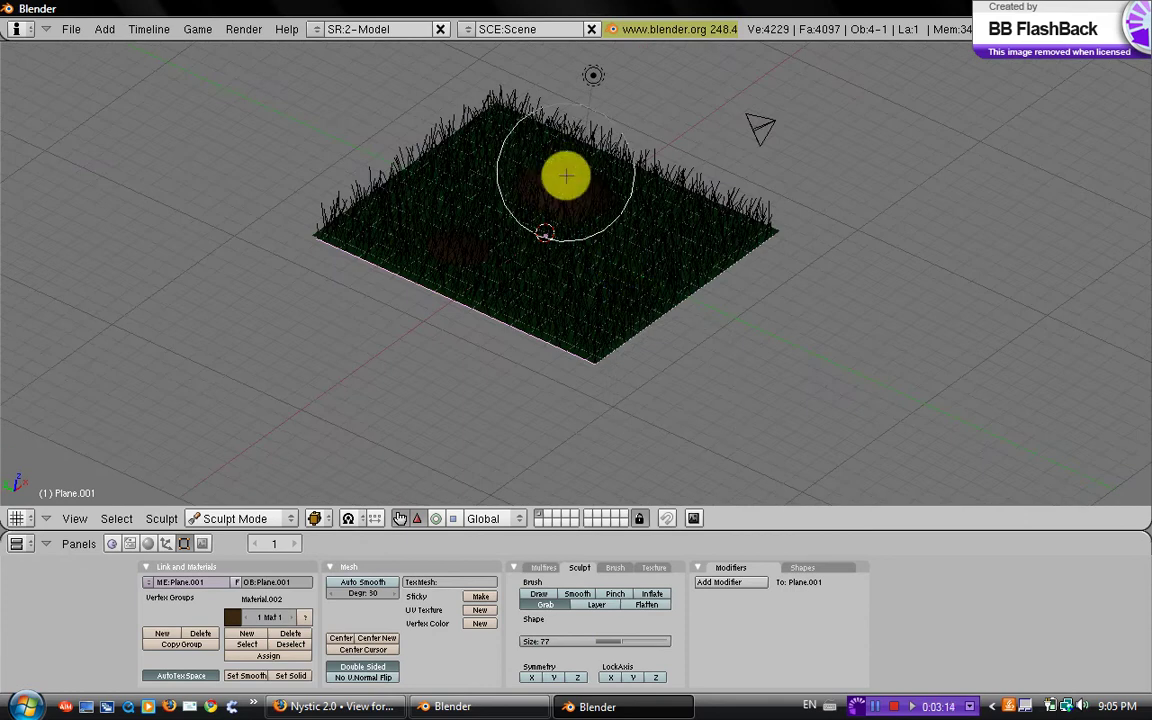
pyautogui.moveTo(625, 273)
pyautogui.mouseDown()
pyautogui.moveTo(637, 226)
pyautogui.moveTo(626, 251)
pyautogui.mouseUp()
pyautogui.moveTo(580, 333)
pyautogui.mouseDown(button='middle')
pyautogui.moveTo(486, 330)
pyautogui.moveTo(422, 262)
pyautogui.mouseUp(button='middle')
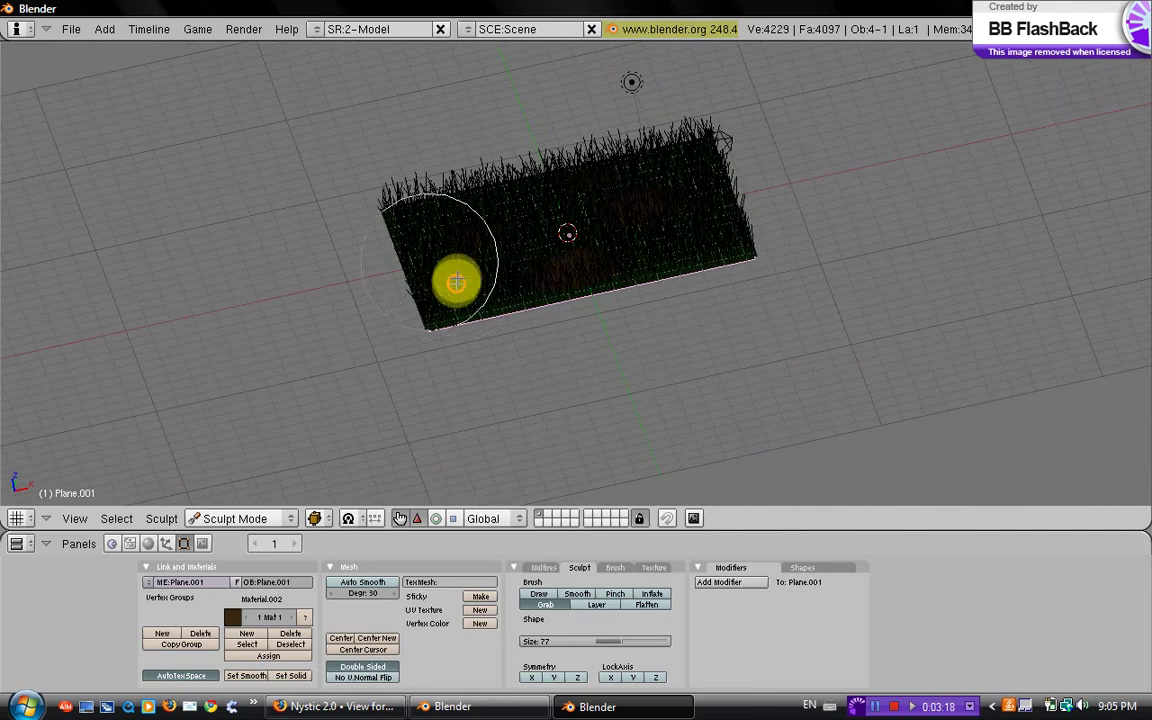
pyautogui.moveTo(456, 280); pyautogui.dragTo(450, 275)
pyautogui.moveTo(532, 293); pyautogui.dragTo(738, 286, button='middle')
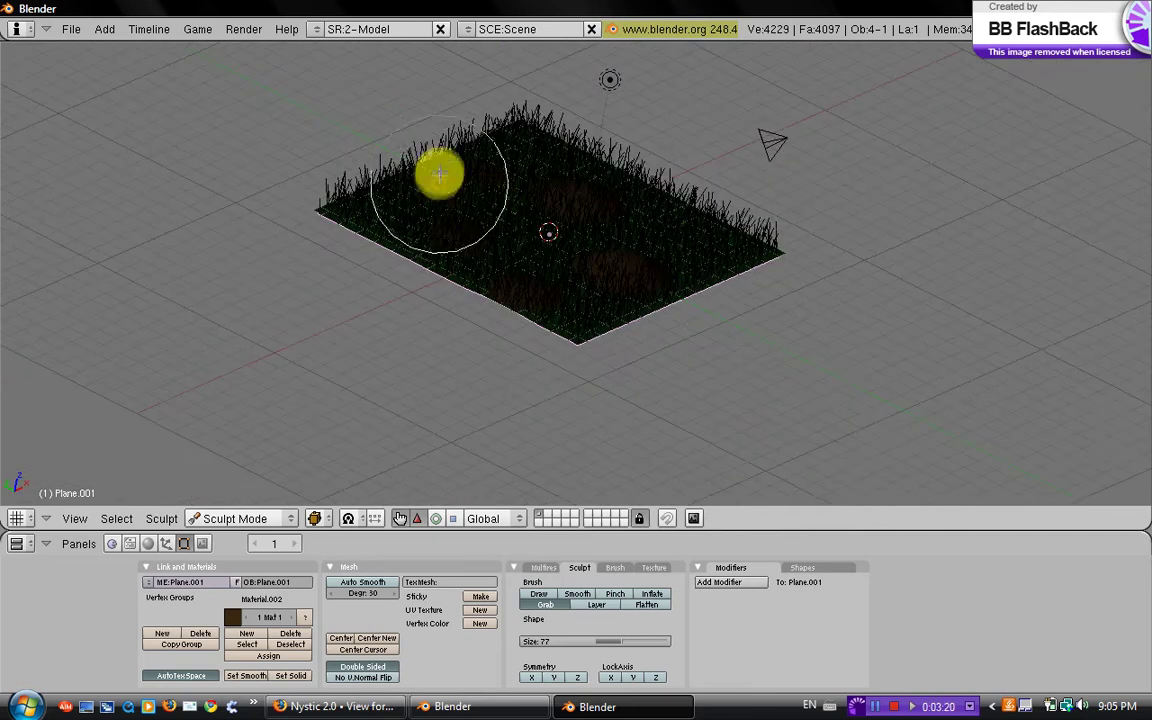
pyautogui.moveTo(661, 373); pyautogui.dragTo(673, 470, button='middle')
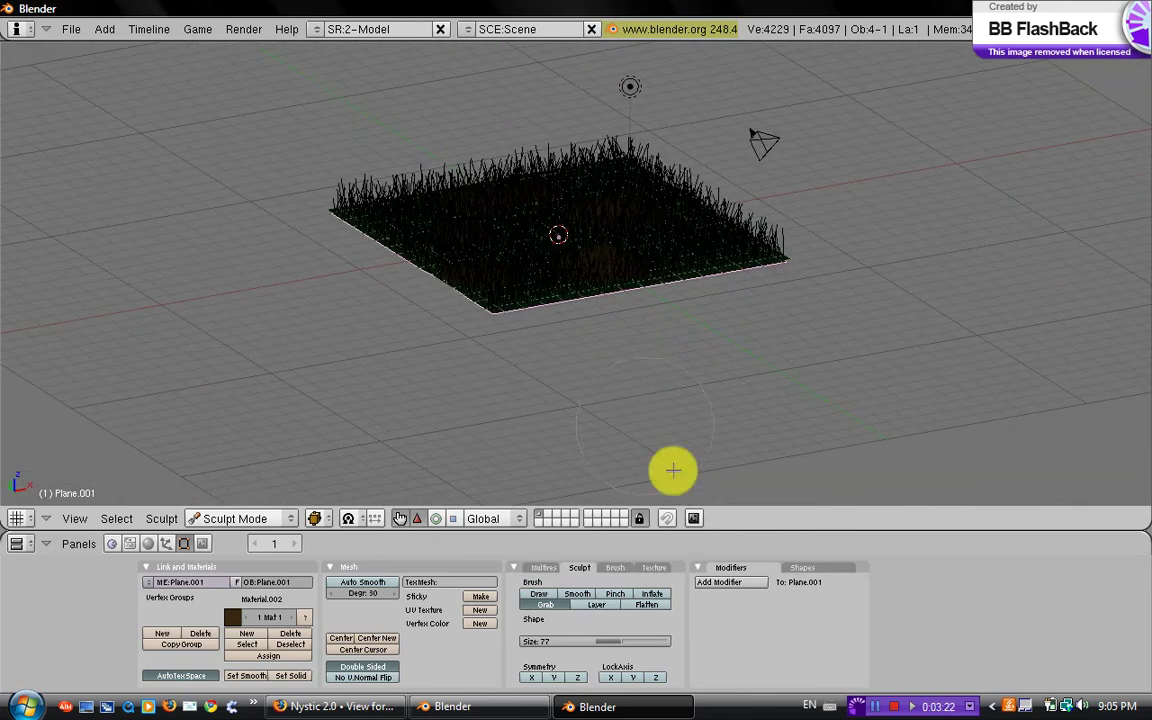
# Enlarge the soil mounds with the Inflate brush, and set the brush to size 91 and strength 57
pyautogui.click(654, 593)
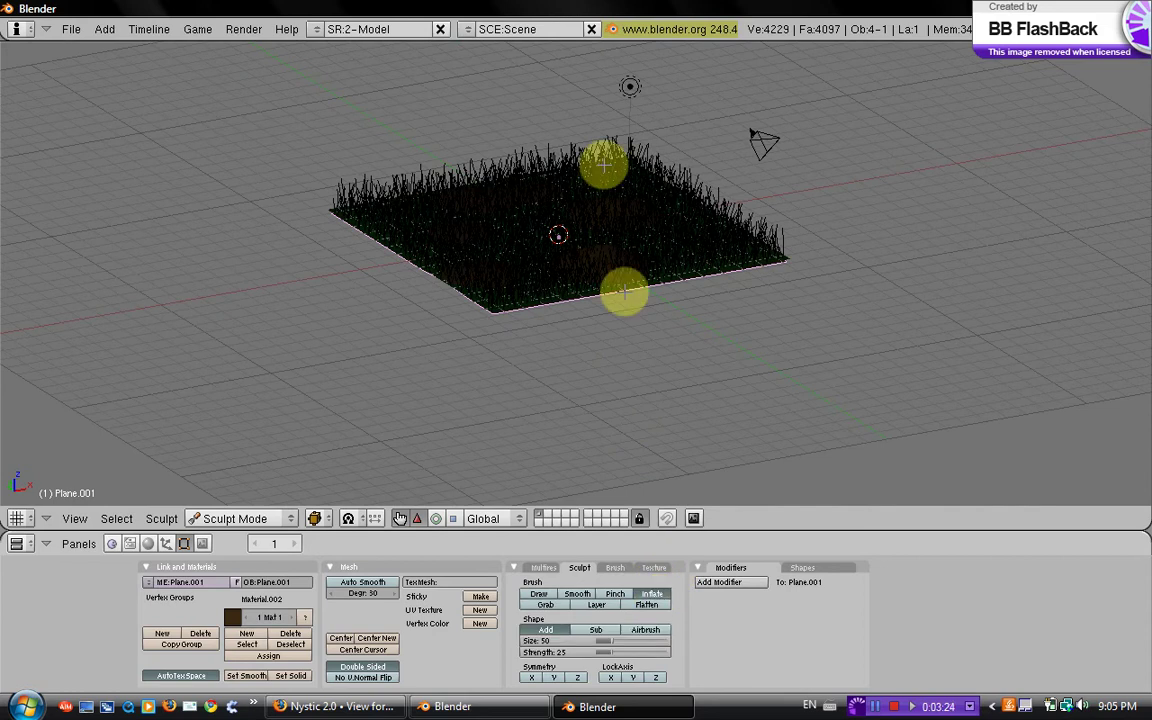
pyautogui.moveTo(602, 311); pyautogui.dragTo(717, 339, button='middle')
pyautogui.moveTo(543, 146)
pyautogui.mouseDown()
pyautogui.moveTo(525, 188)
pyautogui.moveTo(575, 214)
pyautogui.mouseUp()
pyautogui.moveTo(757, 362); pyautogui.dragTo(705, 275, button='middle')
pyautogui.scroll(4, 705, 275)
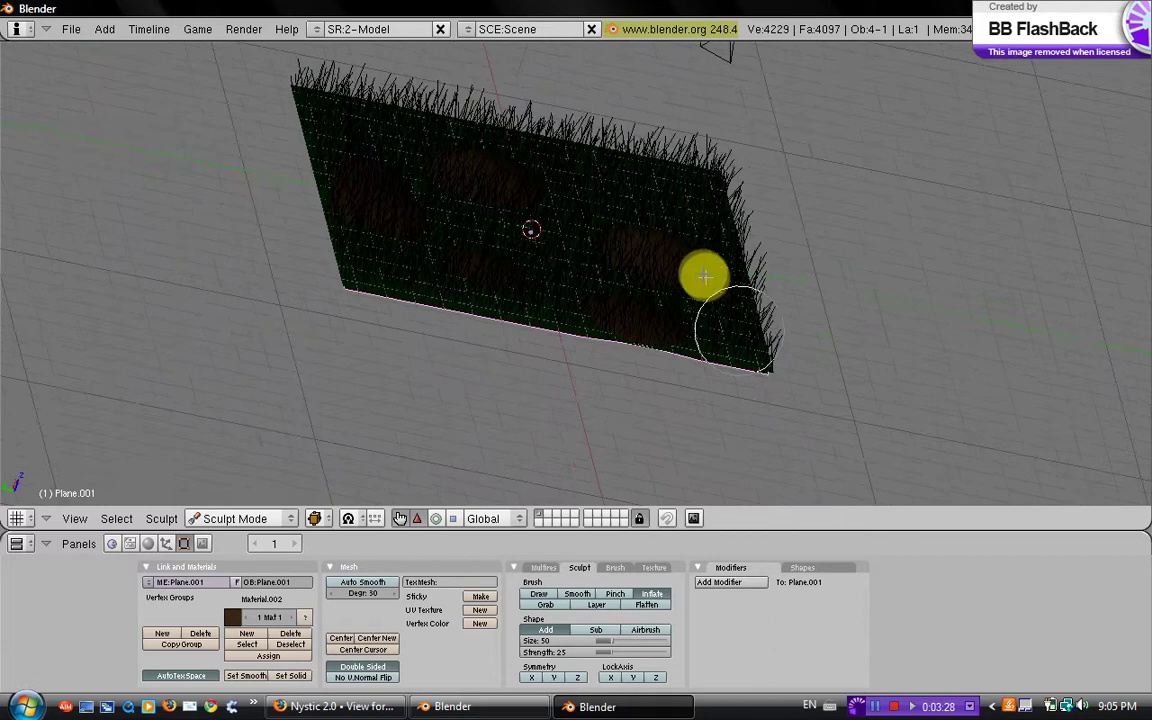
pyautogui.moveTo(679, 247); pyautogui.dragTo(697, 219)
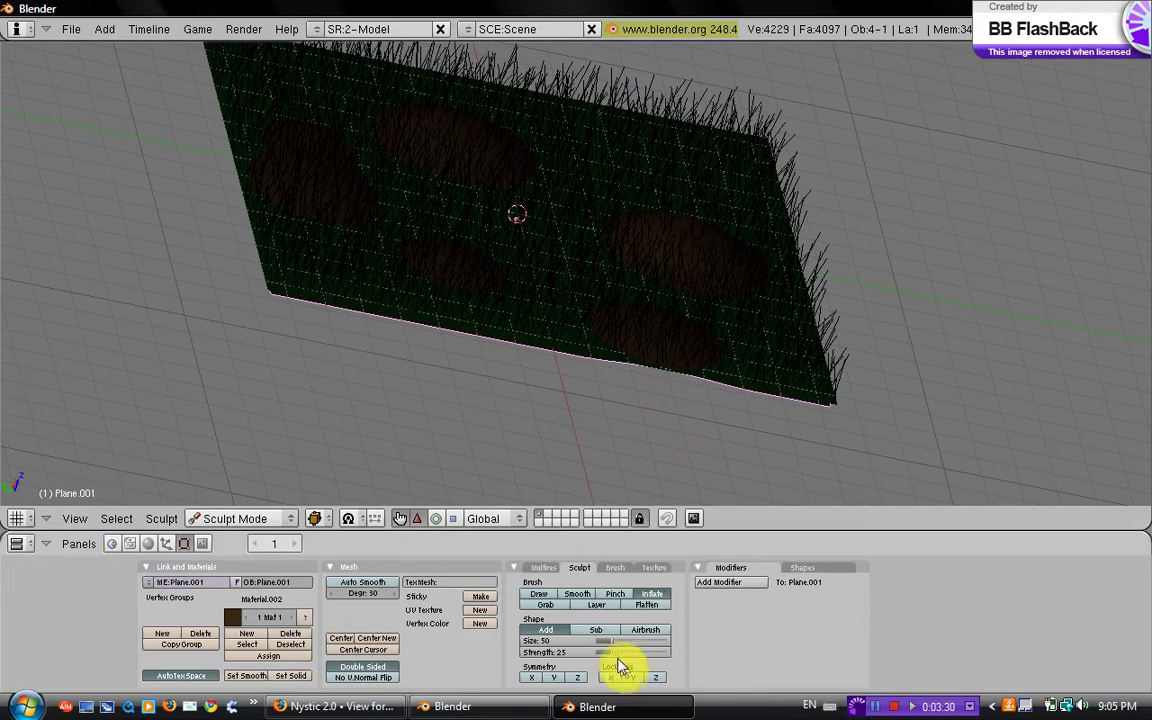
pyautogui.moveTo(608, 652); pyautogui.dragTo(629, 652)
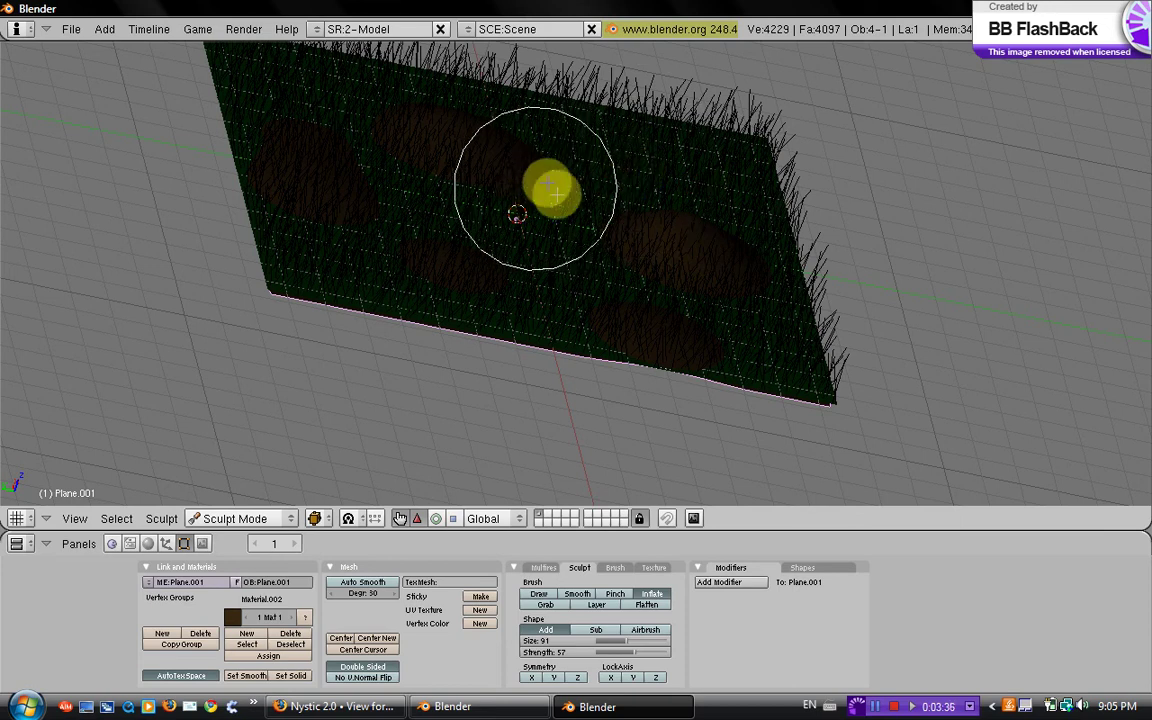
# Smooth parts of the soil plane around the mounds with the Smooth brush at size 50 and strength 25
pyautogui.click(577, 594)
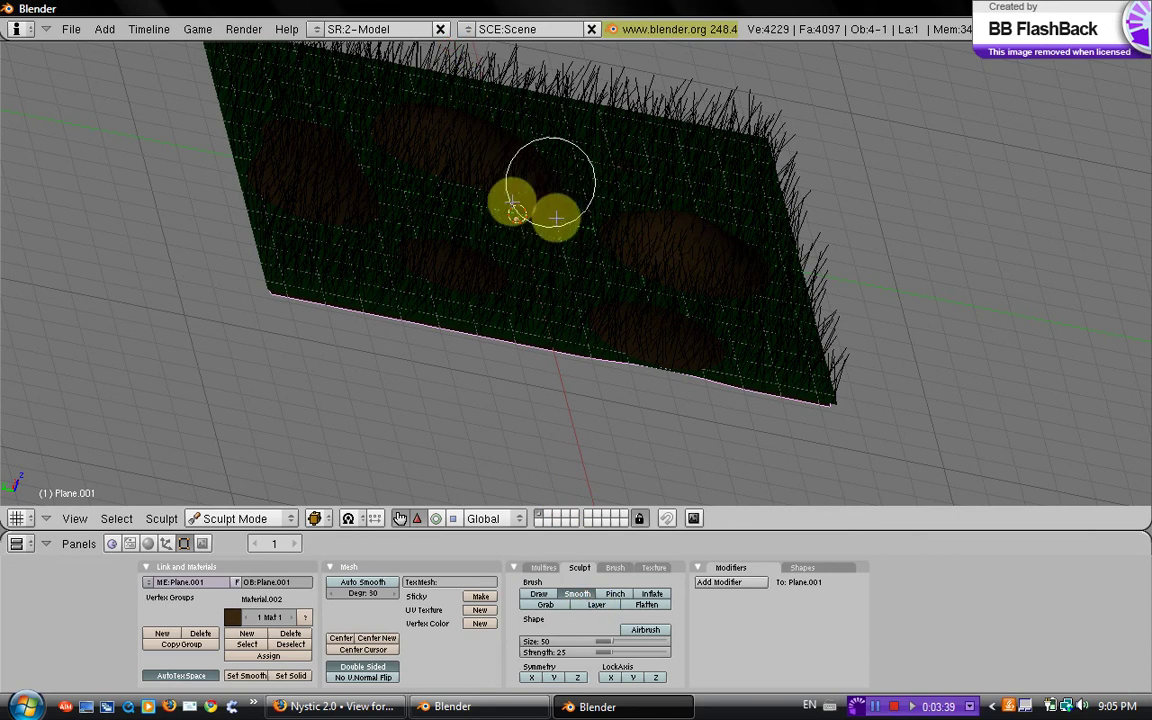
pyautogui.click(491, 275)
pyautogui.moveTo(632, 219)
pyautogui.mouseDown(button='middle')
pyautogui.moveTo(470, 218)
pyautogui.moveTo(638, 283)
pyautogui.moveTo(617, 283)
pyautogui.moveTo(630, 273)
pyautogui.moveTo(462, 255)
pyautogui.moveTo(424, 206)
pyautogui.moveTo(579, 296)
pyautogui.moveTo(503, 310)
pyautogui.mouseUp(button='middle')
pyautogui.moveTo(503, 310); pyautogui.dragTo(485, 258)
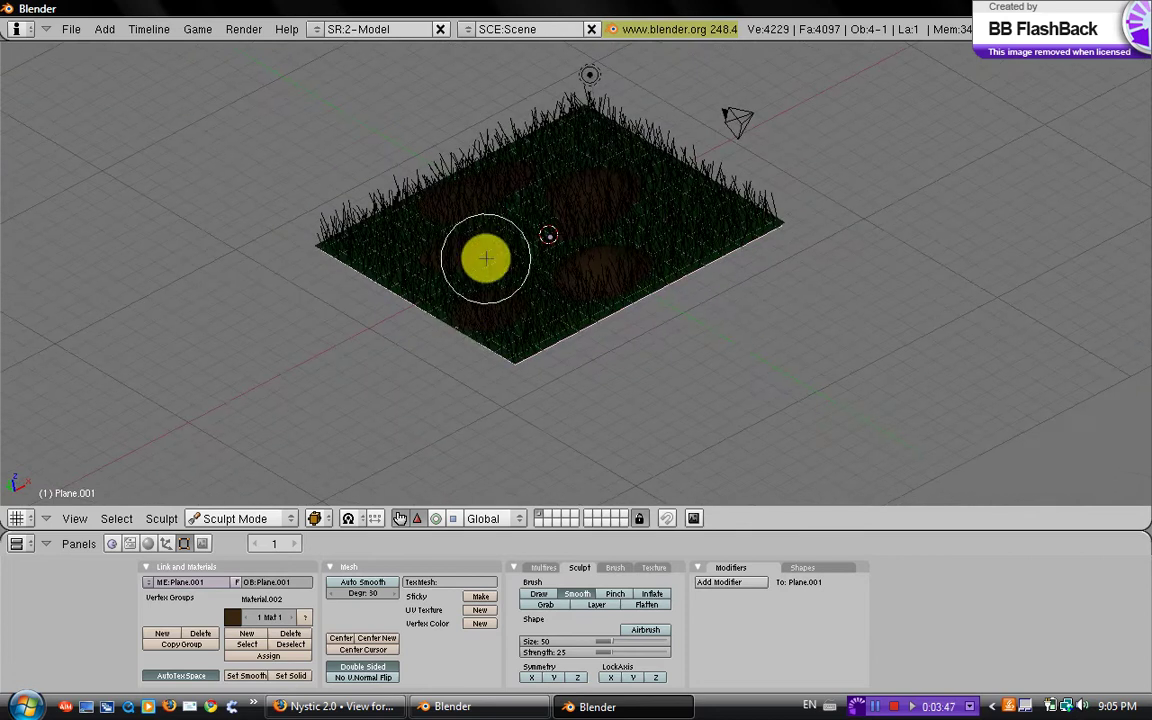
# Return the soil plane to Object Mode and select the upper green grass plane
pyautogui.click(229, 518)
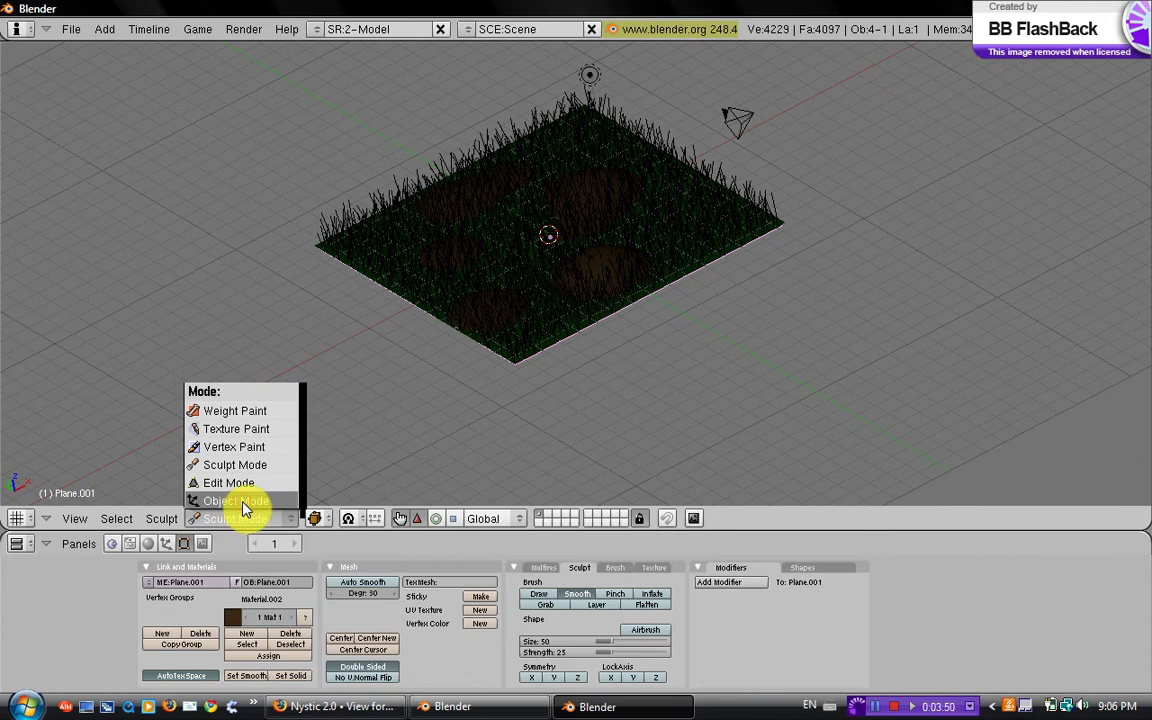
pyautogui.click(242, 501)
pyautogui.click(247, 676)
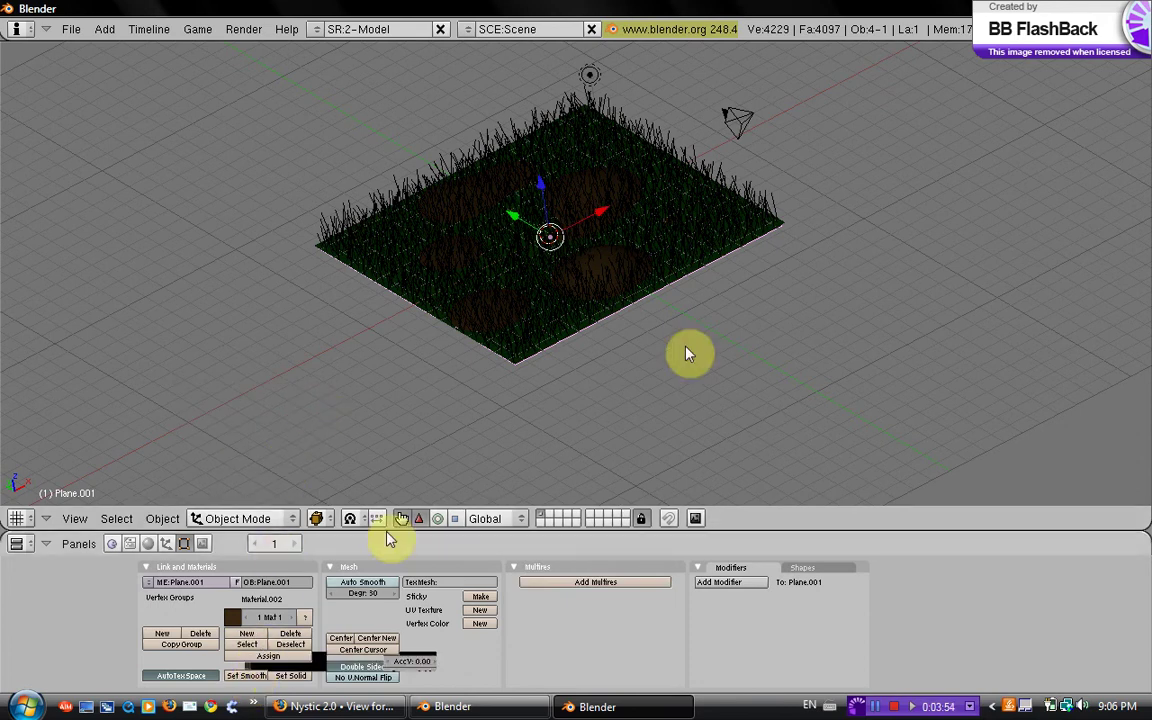
pyautogui.moveTo(689, 352); pyautogui.dragTo(628, 265, button='middle')
pyautogui.scroll(2, 628, 265)
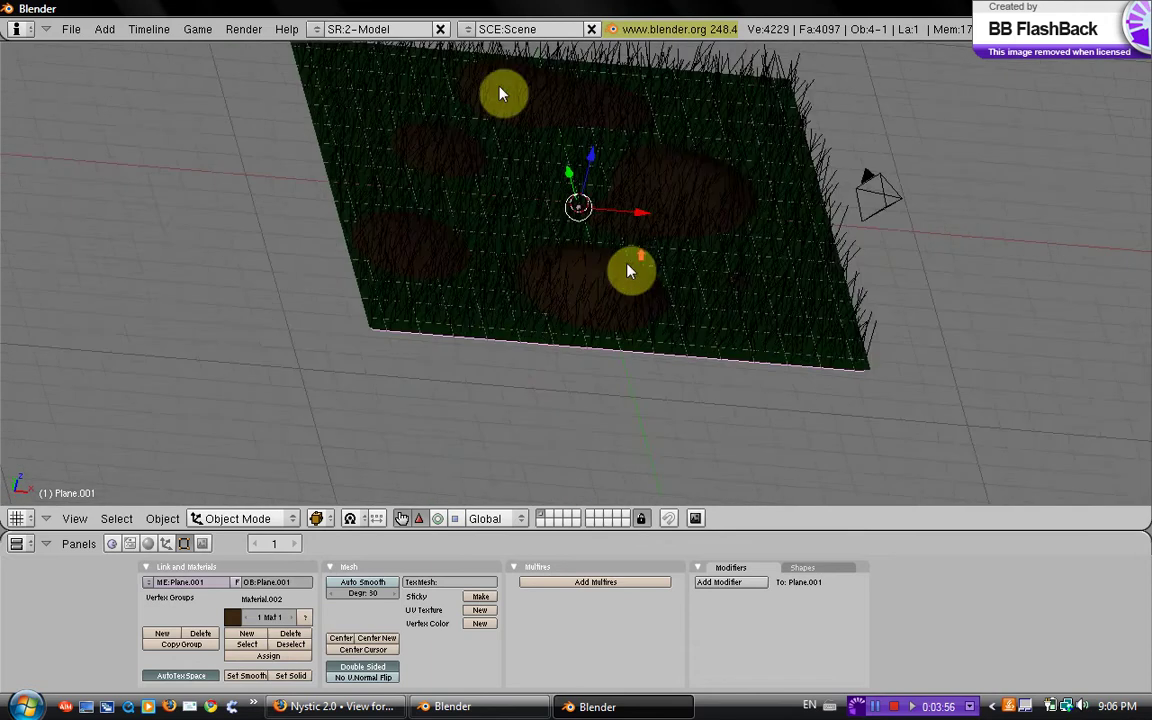
pyautogui.scroll(-2, 527, 234)
pyautogui.moveTo(599, 319); pyautogui.dragTo(632, 147, button='middle')
pyautogui.rightClick(566, 234)
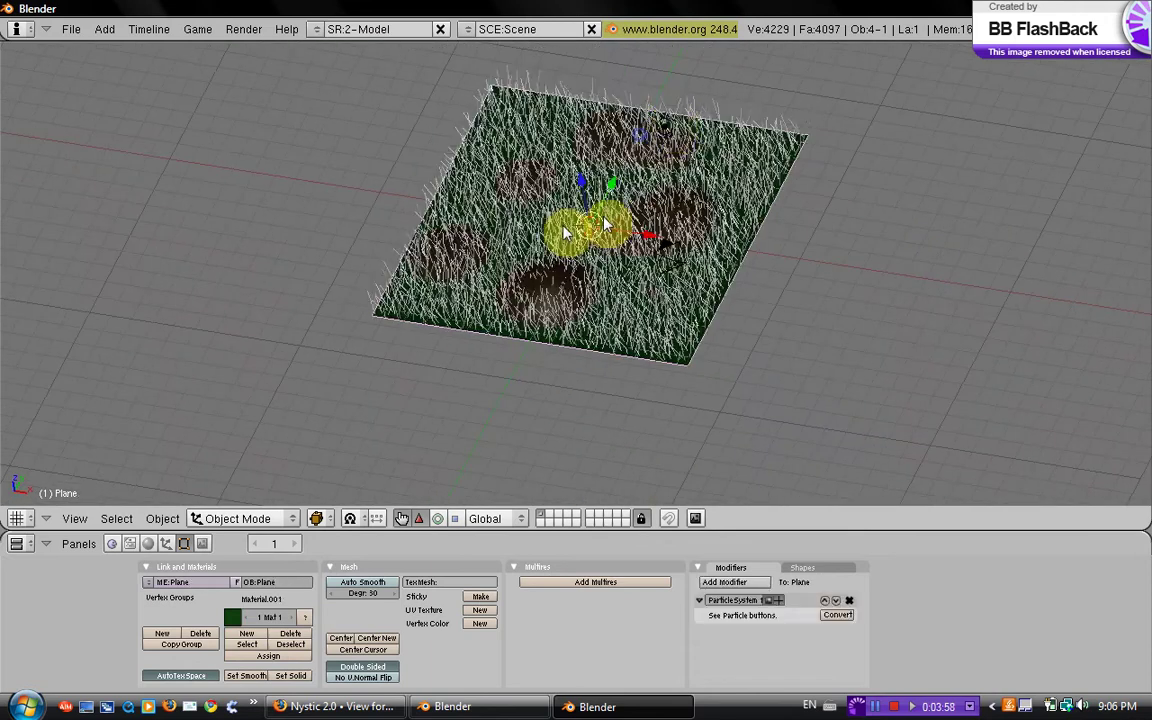
# Select the lamp and move it along the X axis and upward so it sits above the grass plane
pyautogui.rightClick(667, 123)
pyautogui.moveTo(570, 261); pyautogui.dragTo(798, 162, button='middle')
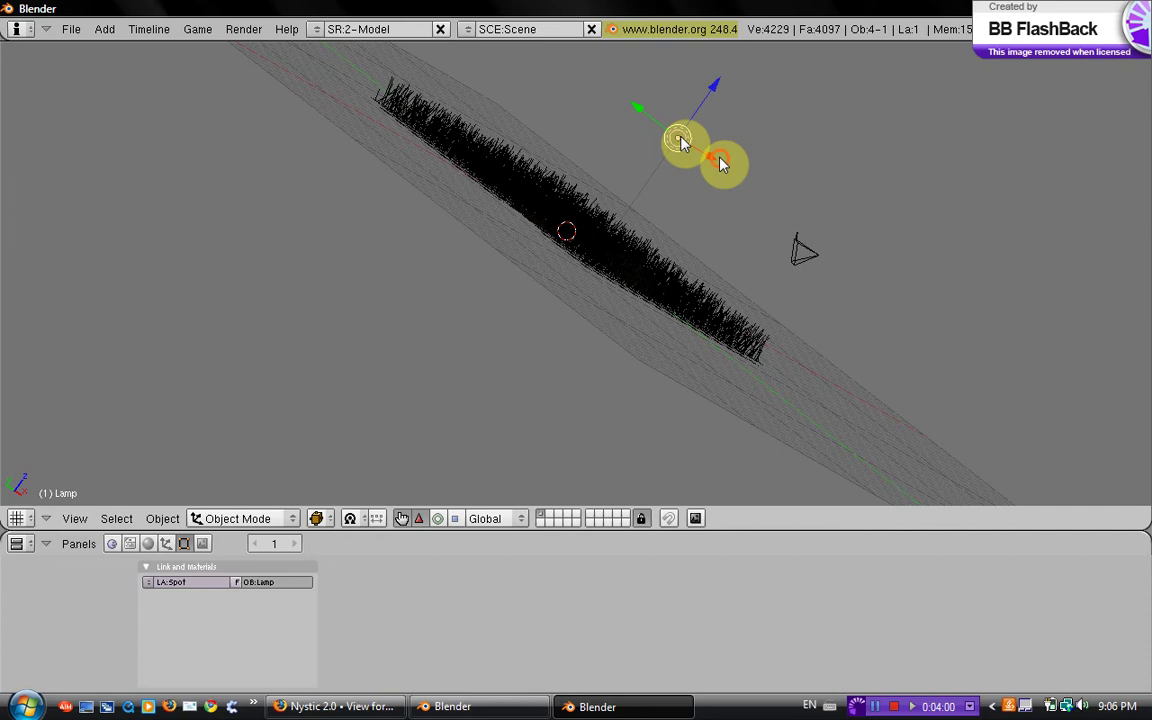
pyautogui.moveTo(717, 155); pyautogui.dragTo(677, 134)
pyautogui.moveTo(656, 85); pyautogui.dragTo(720, 56)
pyautogui.scroll(-2, 741, 296)
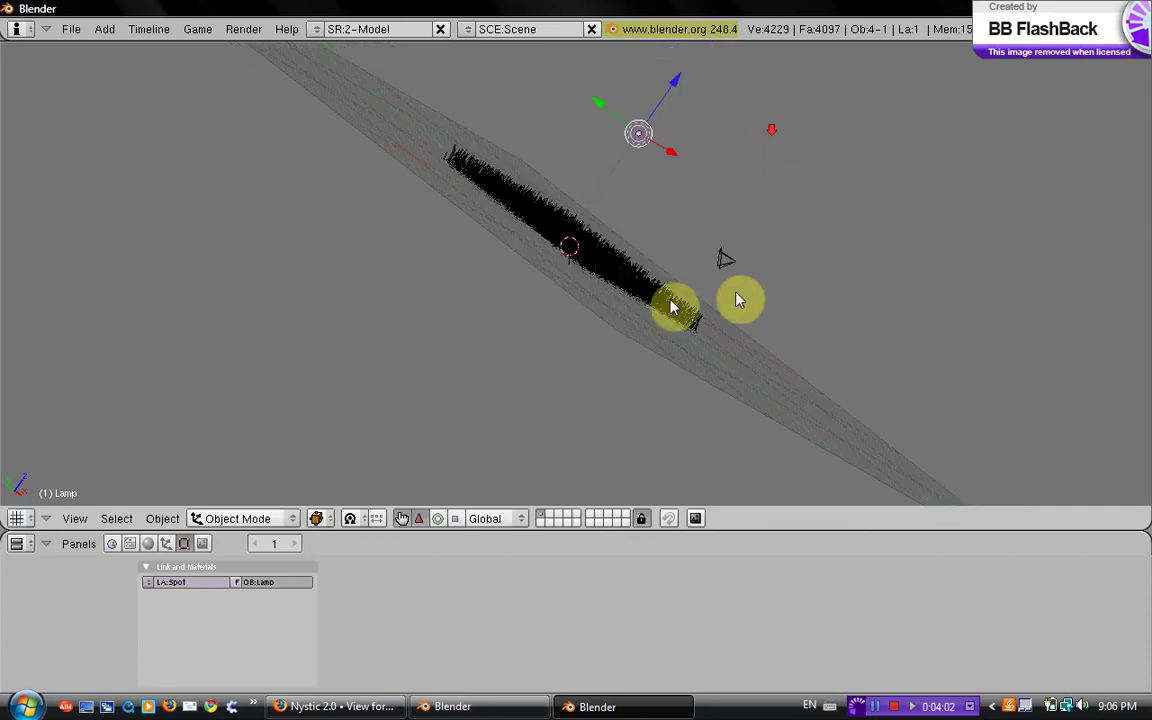
pyautogui.moveTo(741, 296); pyautogui.dragTo(262, 384, button='middle')
# Render the scene from the camera view, examine the grass and soil mounds, and close the render window
pyautogui.click(75, 518)
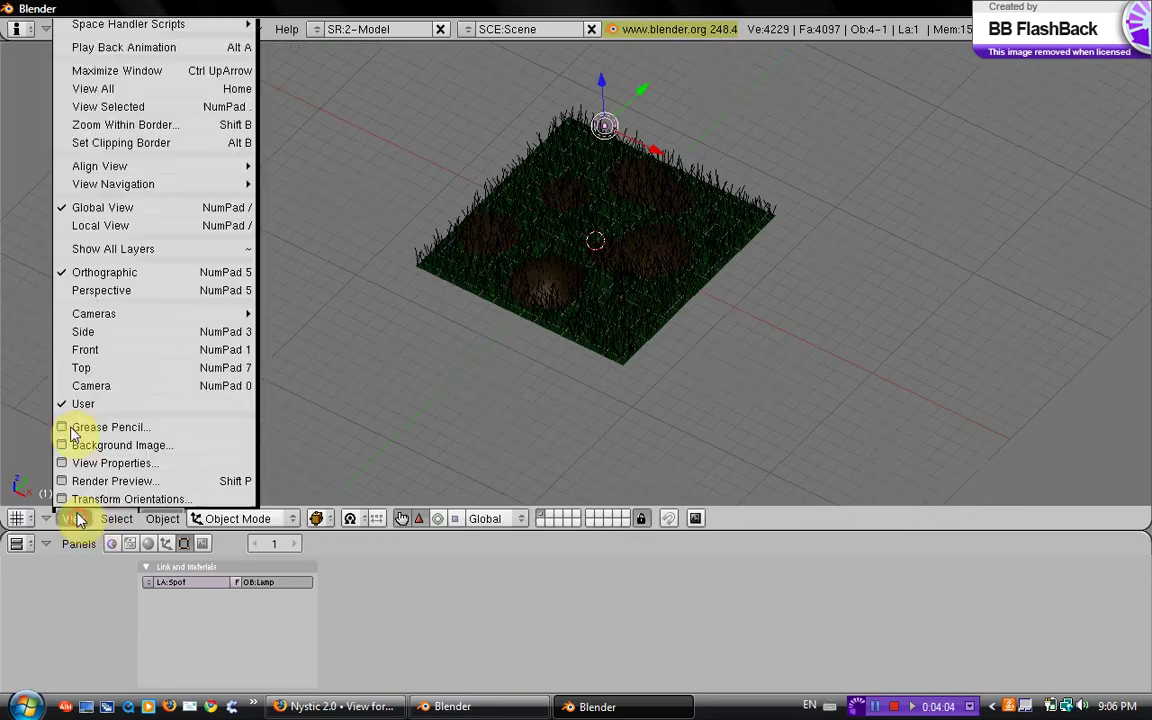
pyautogui.click(82, 386)
pyautogui.scroll(2, 517, 333)
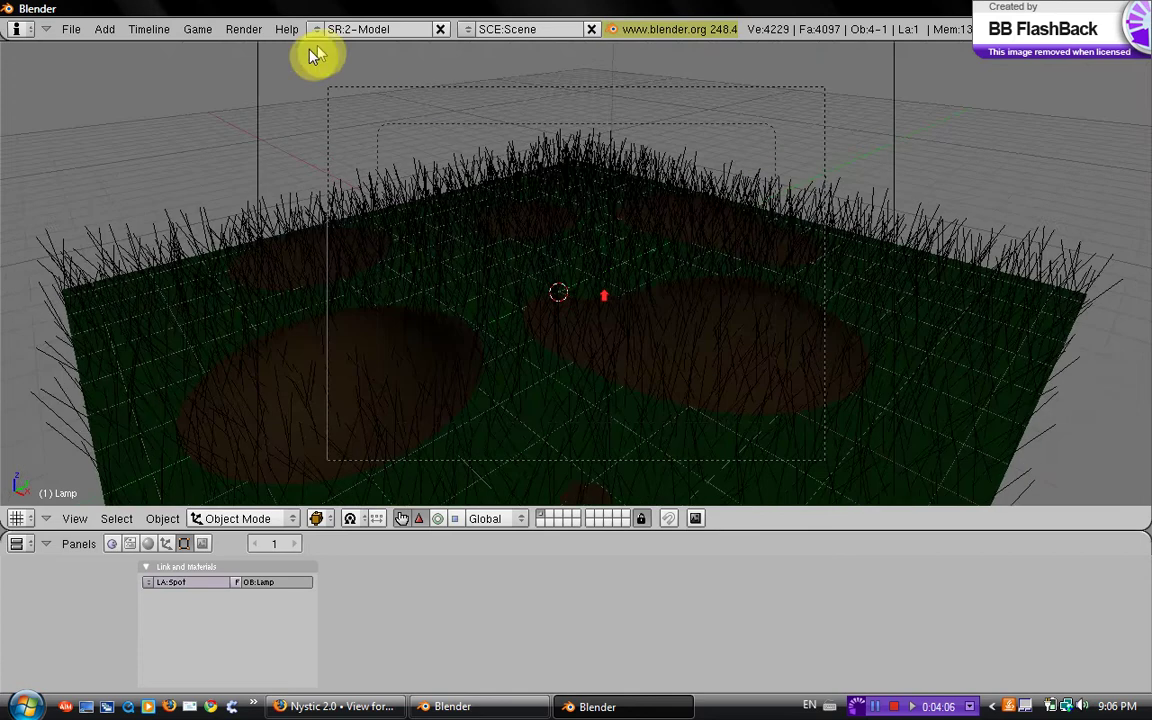
pyautogui.click(244, 29)
pyautogui.click(262, 44)
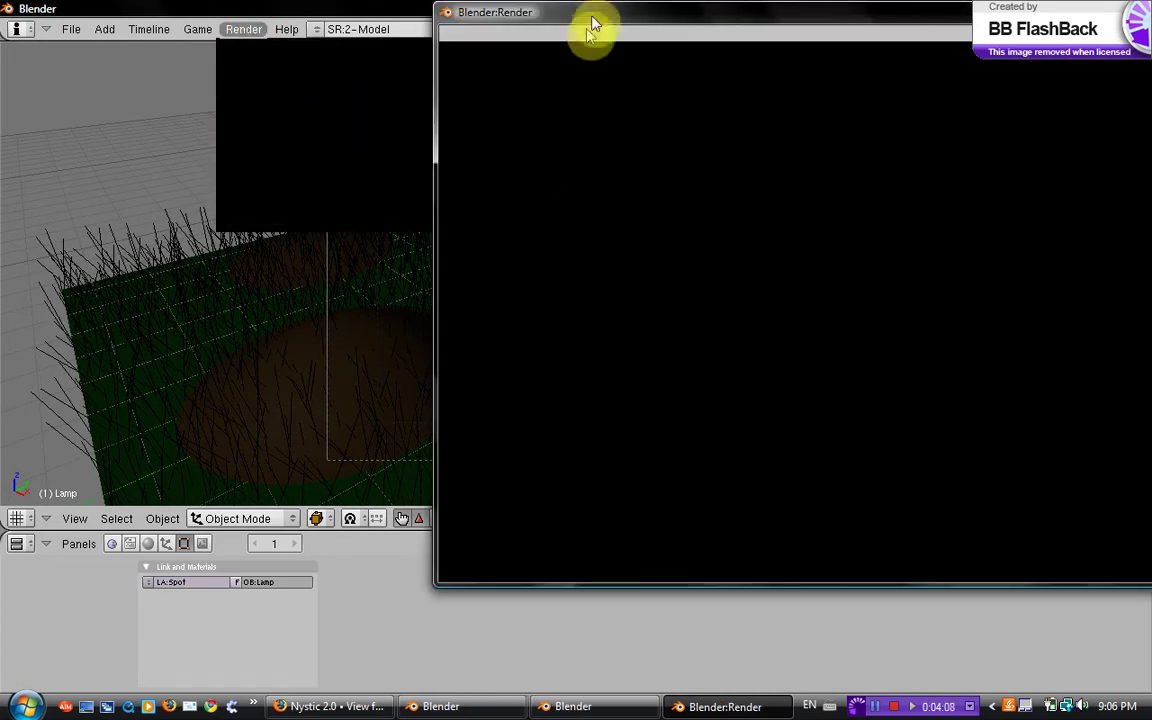
pyautogui.moveTo(594, 18); pyautogui.dragTo(377, 17)
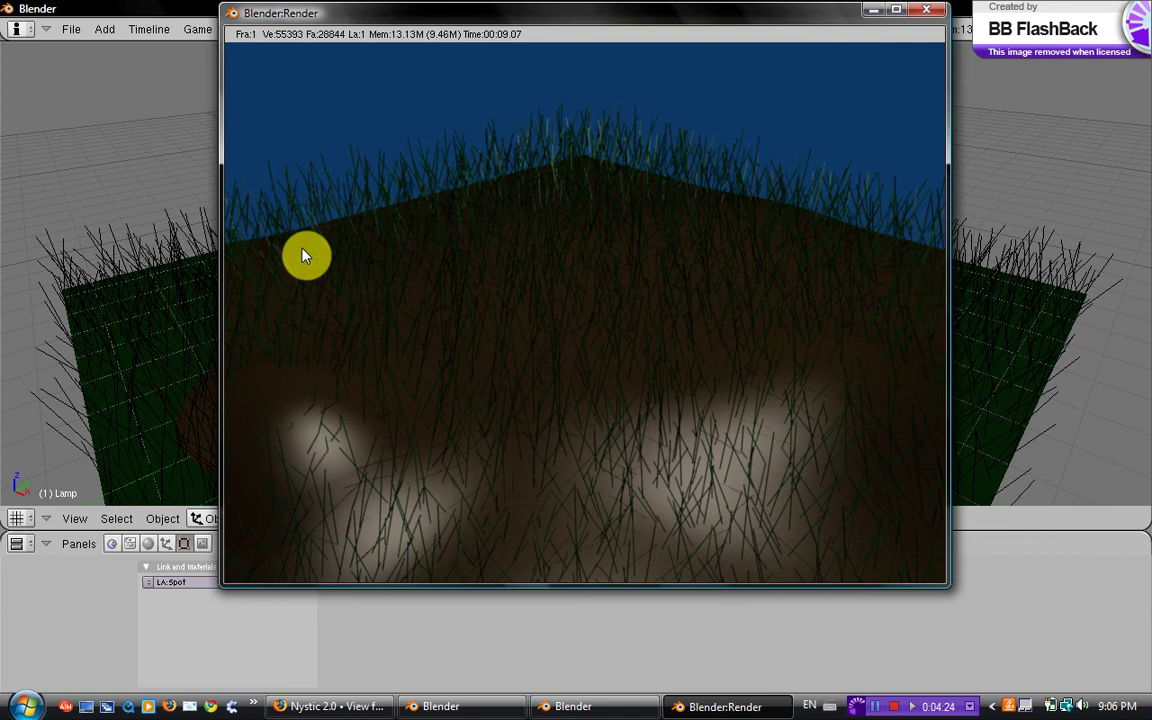
pyautogui.click(926, 10)
# Select the green grass plane and raise its hair particle Amount to 6770
pyautogui.moveTo(723, 320); pyautogui.dragTo(658, 267, button='middle')
pyautogui.scroll(-3, 658, 267)
pyautogui.rightClick(612, 216)
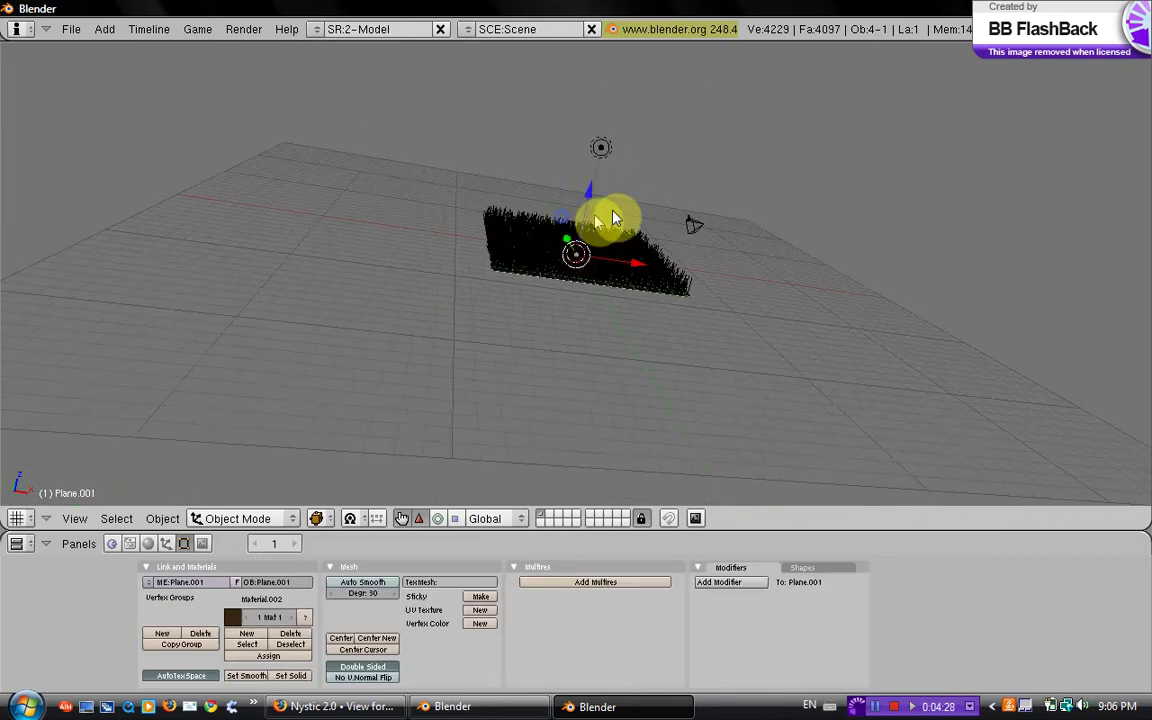
pyautogui.moveTo(590, 218); pyautogui.dragTo(533, 277, button='middle')
pyautogui.rightClick(533, 277)
pyautogui.scroll(5, 540, 267)
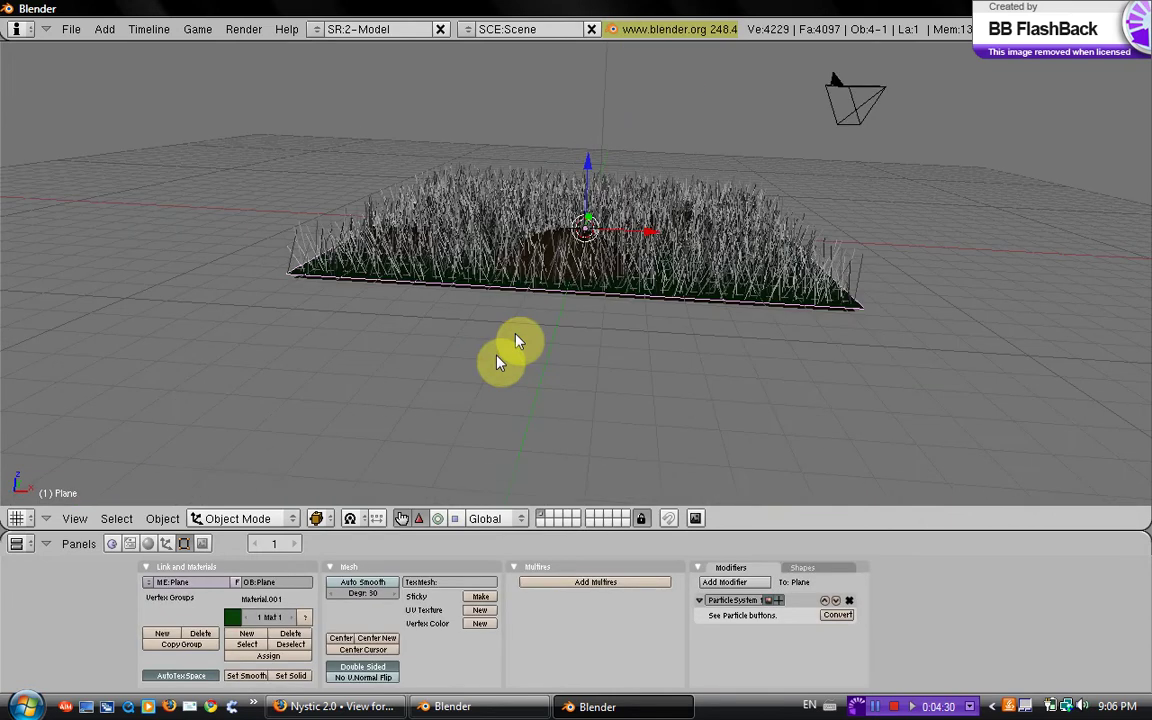
pyautogui.click(166, 543)
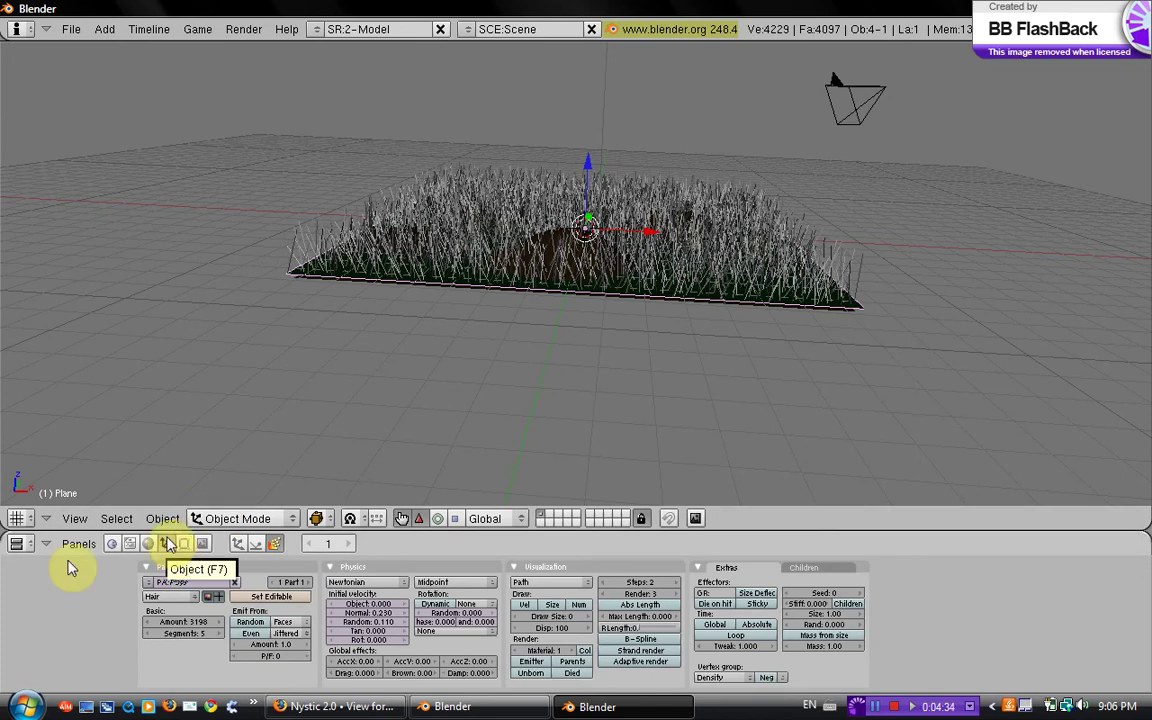
pyautogui.moveTo(195, 622); pyautogui.dragTo(224, 627)
pyautogui.moveTo(766, 334); pyautogui.dragTo(480, 455, button='middle')
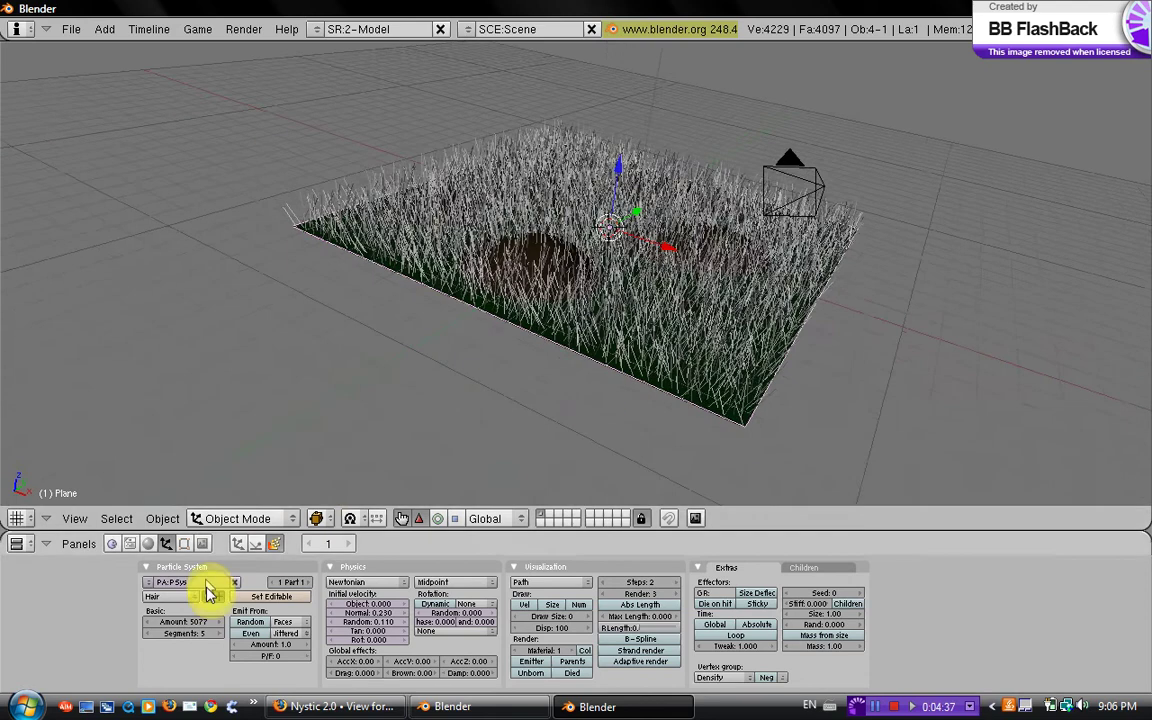
pyautogui.moveTo(214, 622); pyautogui.dragTo(250, 625)
pyautogui.moveTo(679, 246); pyautogui.dragTo(640, 247, button='middle')
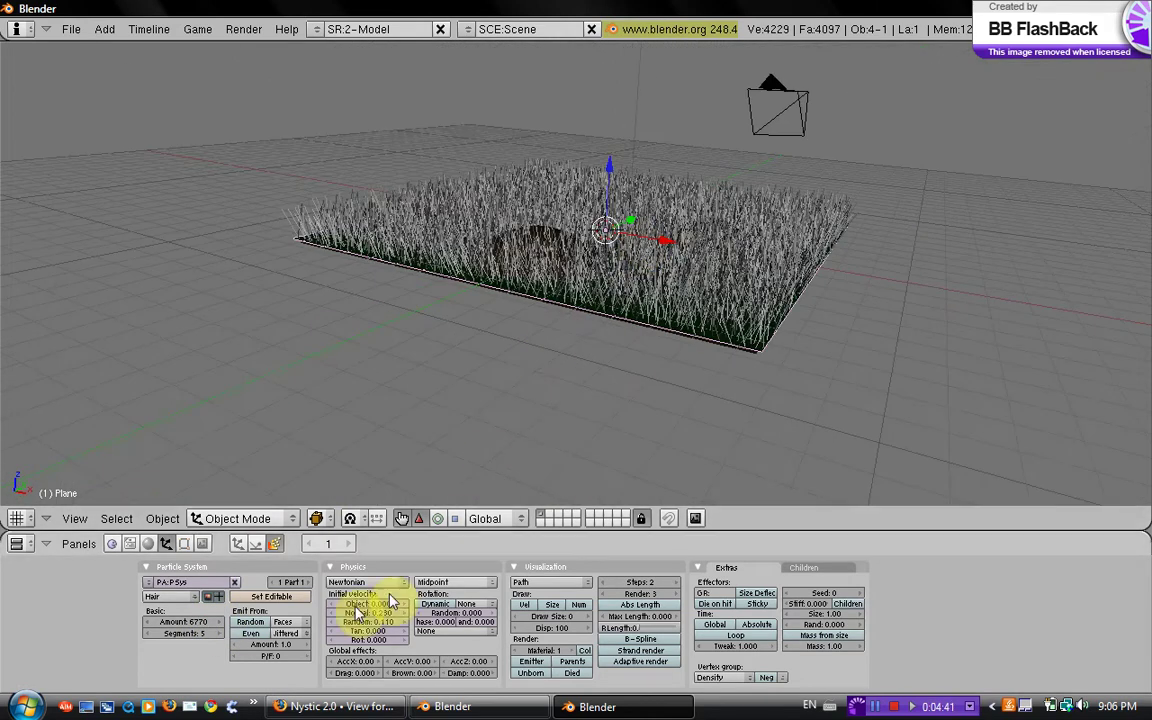
# Set the grass particles' Normal initial velocity to 0.190 and increase the hair Amount further for denser grass
pyautogui.click(330, 613)
pyautogui.click(330, 613)
pyautogui.click(330, 613)
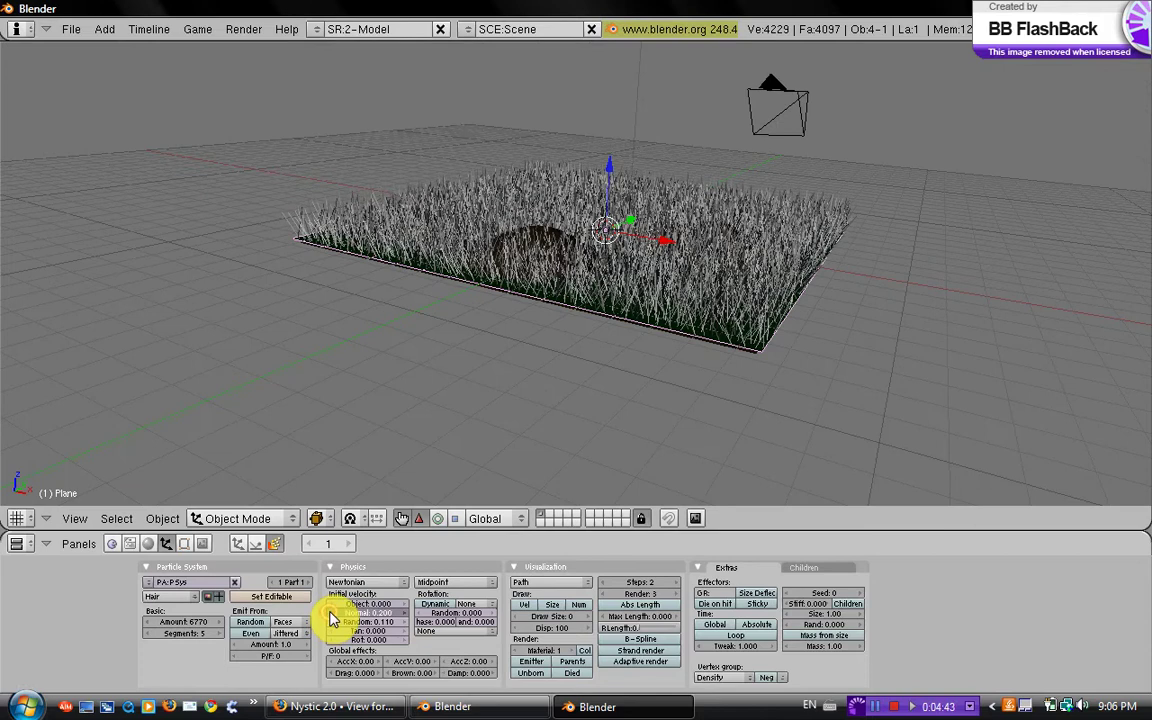
pyautogui.click(330, 613)
pyautogui.moveTo(622, 318); pyautogui.dragTo(568, 352, button='middle')
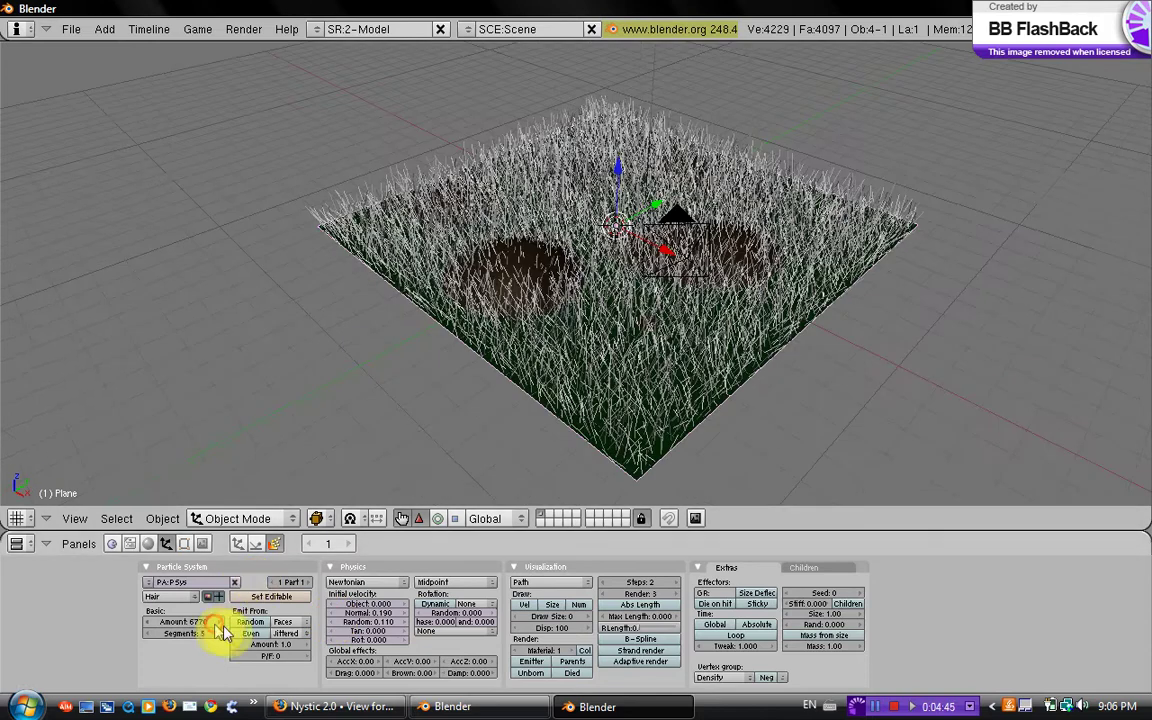
pyautogui.moveTo(214, 624); pyautogui.dragTo(244, 618)
pyautogui.moveTo(632, 278); pyautogui.dragTo(689, 175, button='middle')
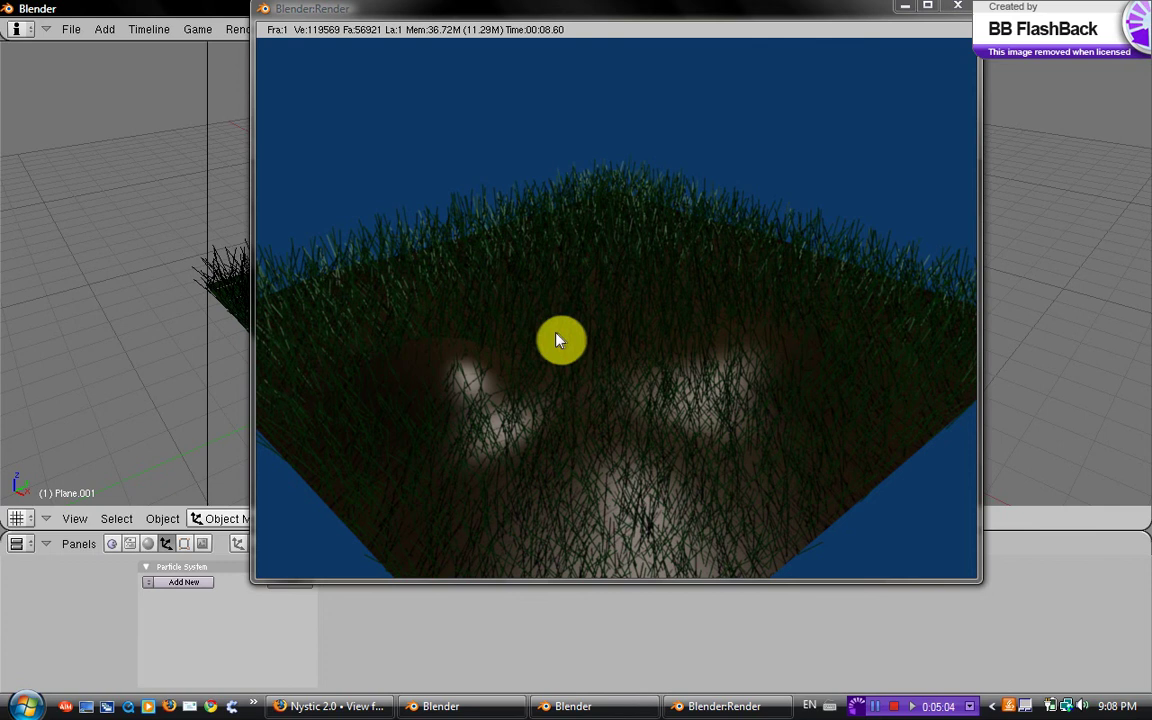
# Examine the render of the denser grass and close the render window
pyautogui.moveTo(857, 7); pyautogui.dragTo(833, 22)
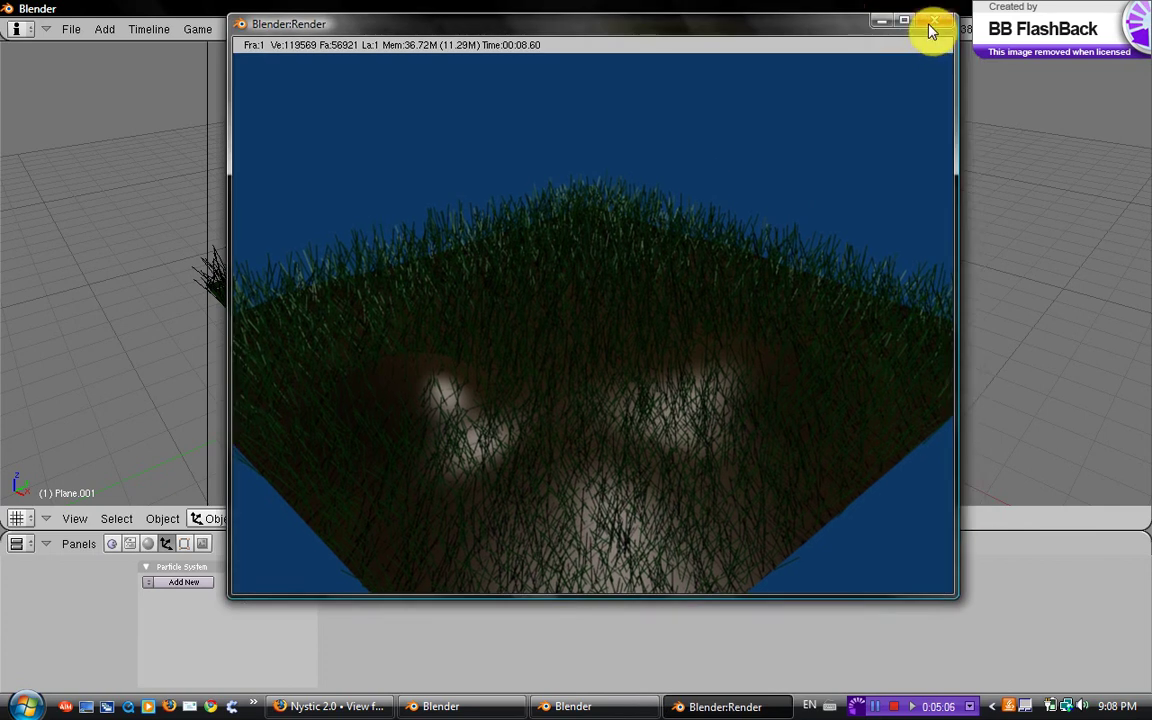
pyautogui.click(933, 22)
pyautogui.moveTo(344, 395); pyautogui.dragTo(577, 276, button='middle')
pyautogui.scroll(3, 536, 260)
pyautogui.scroll(-3, 577, 276)
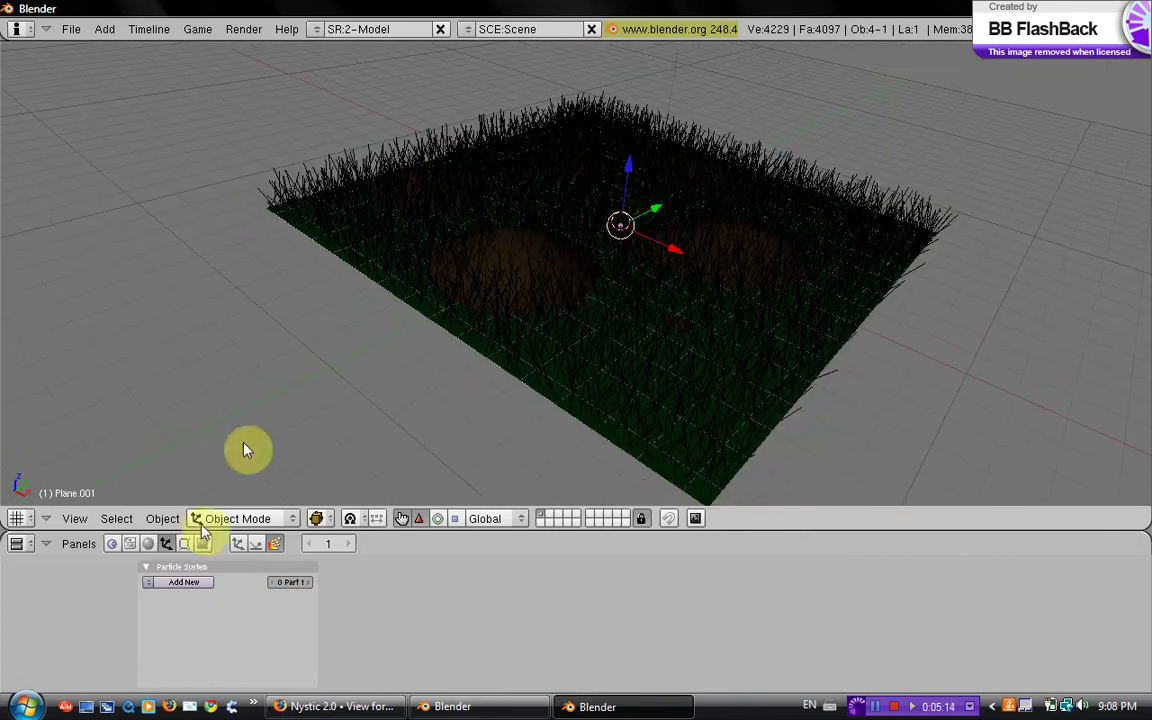
# Add a Clouds texture to the soil plane's material with a noise size of about 0.066
pyautogui.click(150, 545)
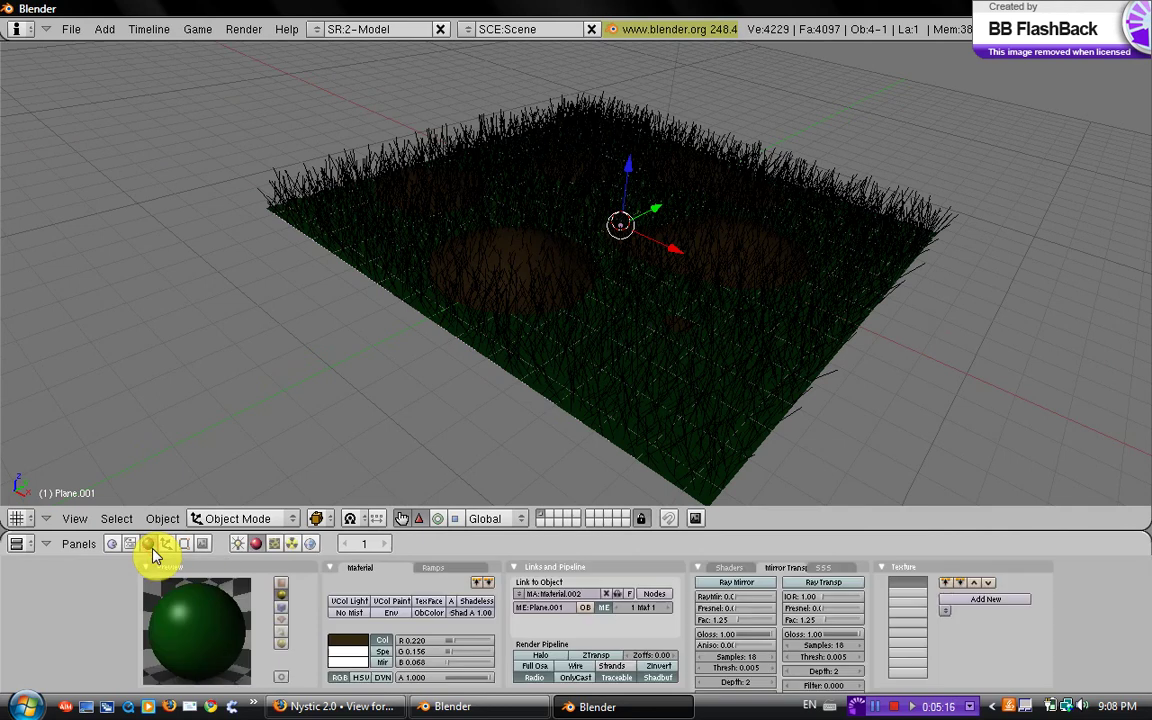
pyautogui.click(276, 545)
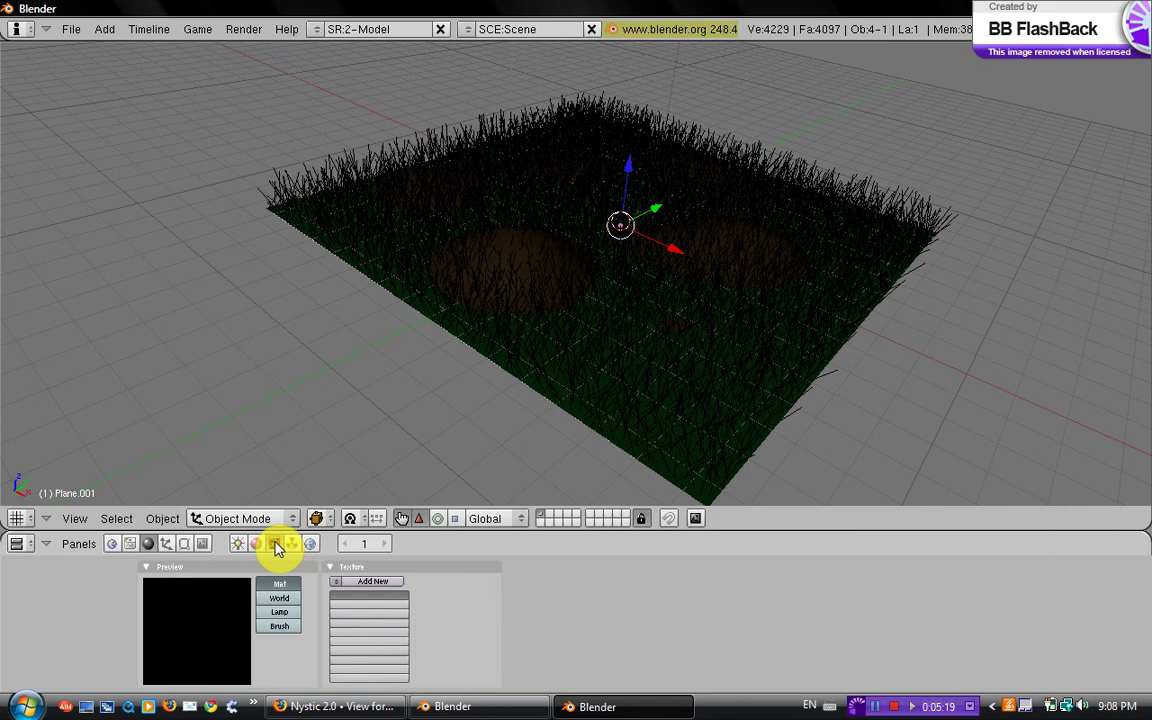
pyautogui.click(378, 583)
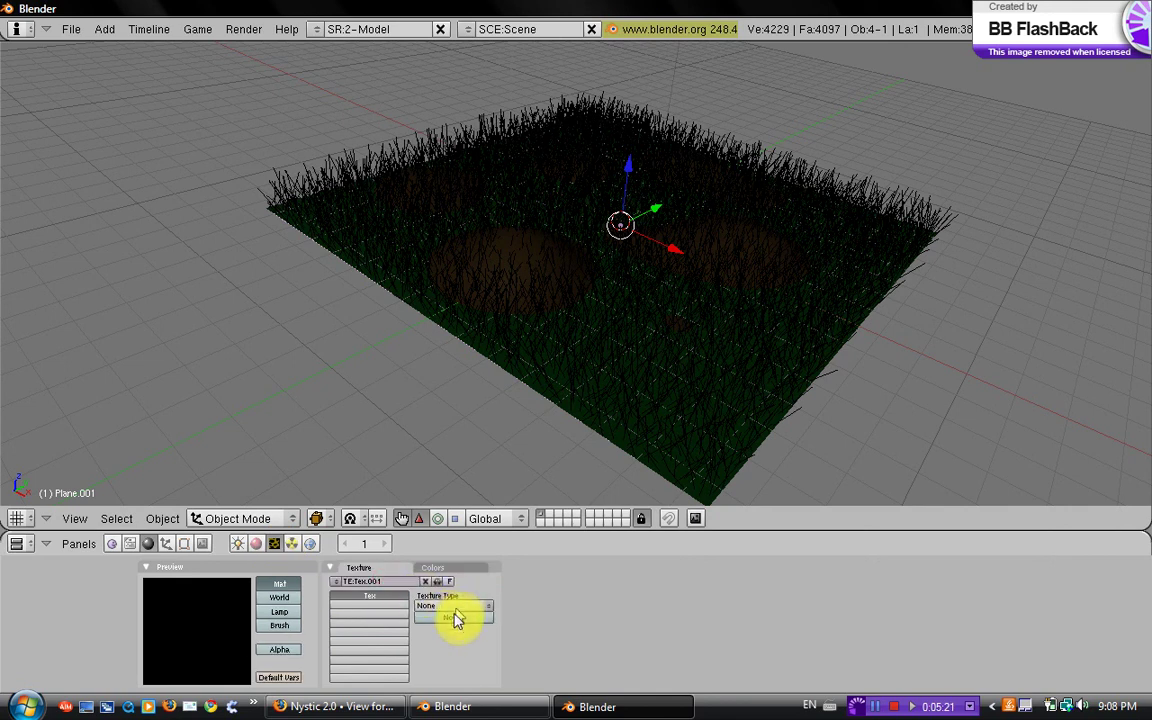
pyautogui.click(435, 610)
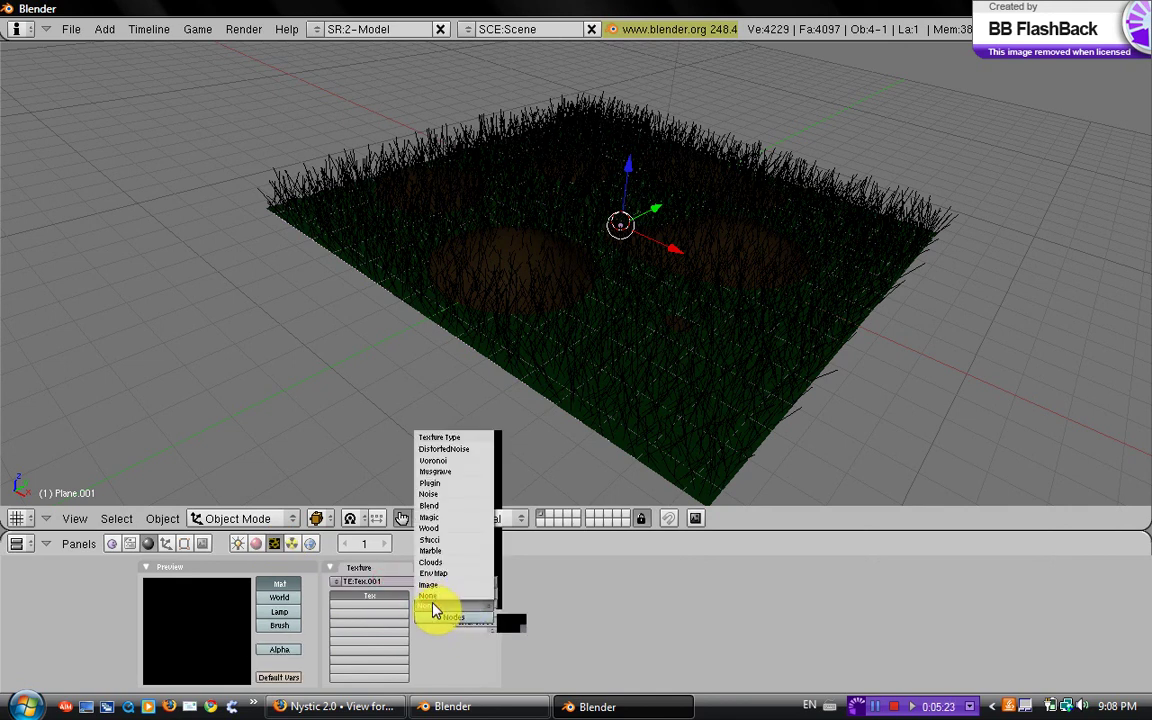
pyautogui.click(432, 562)
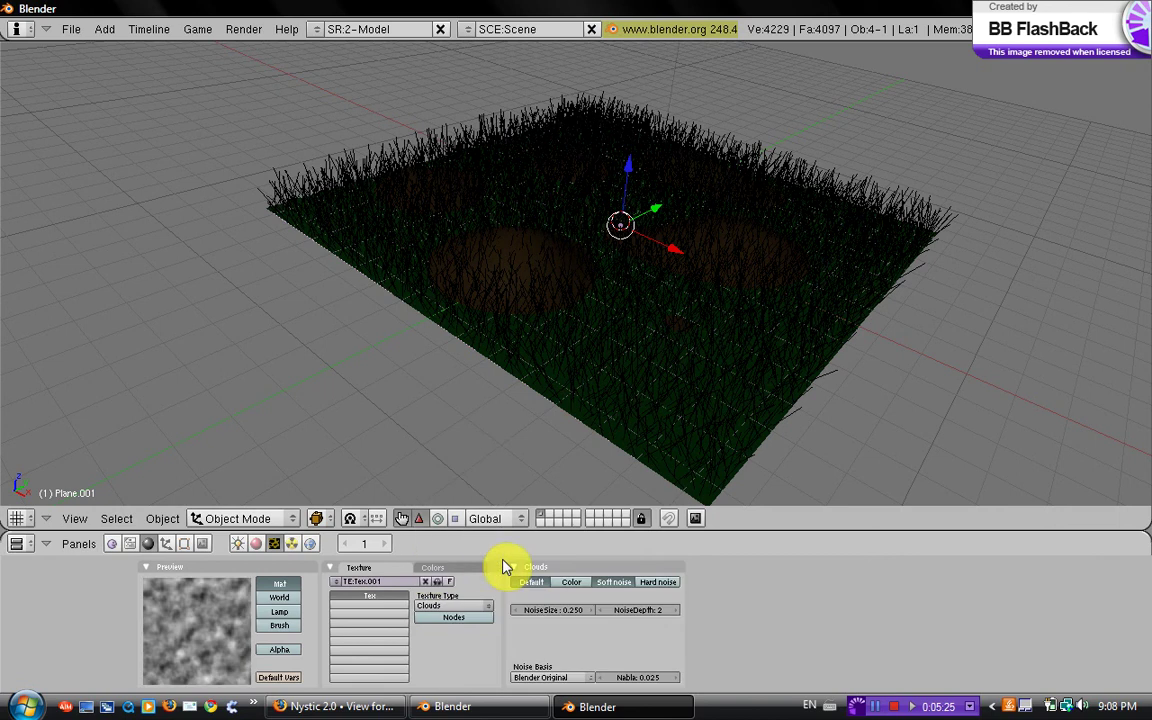
pyautogui.moveTo(580, 615); pyautogui.dragTo(556, 615)
pyautogui.click(563, 620)
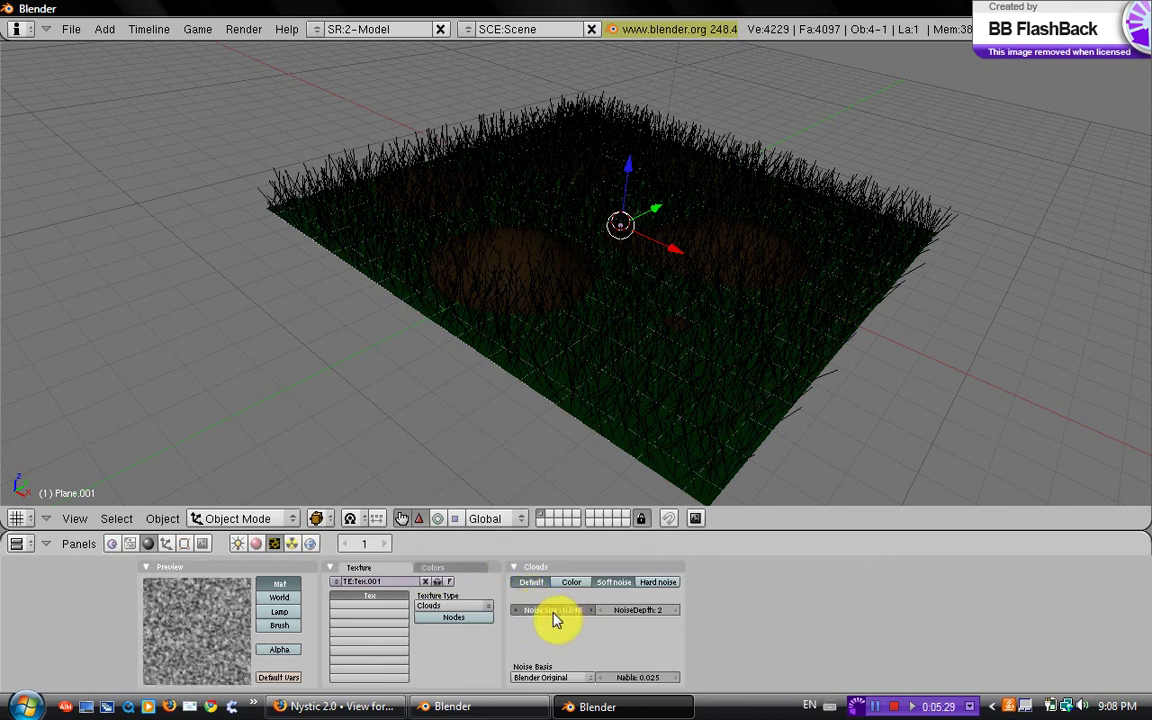
pyautogui.click(556, 620)
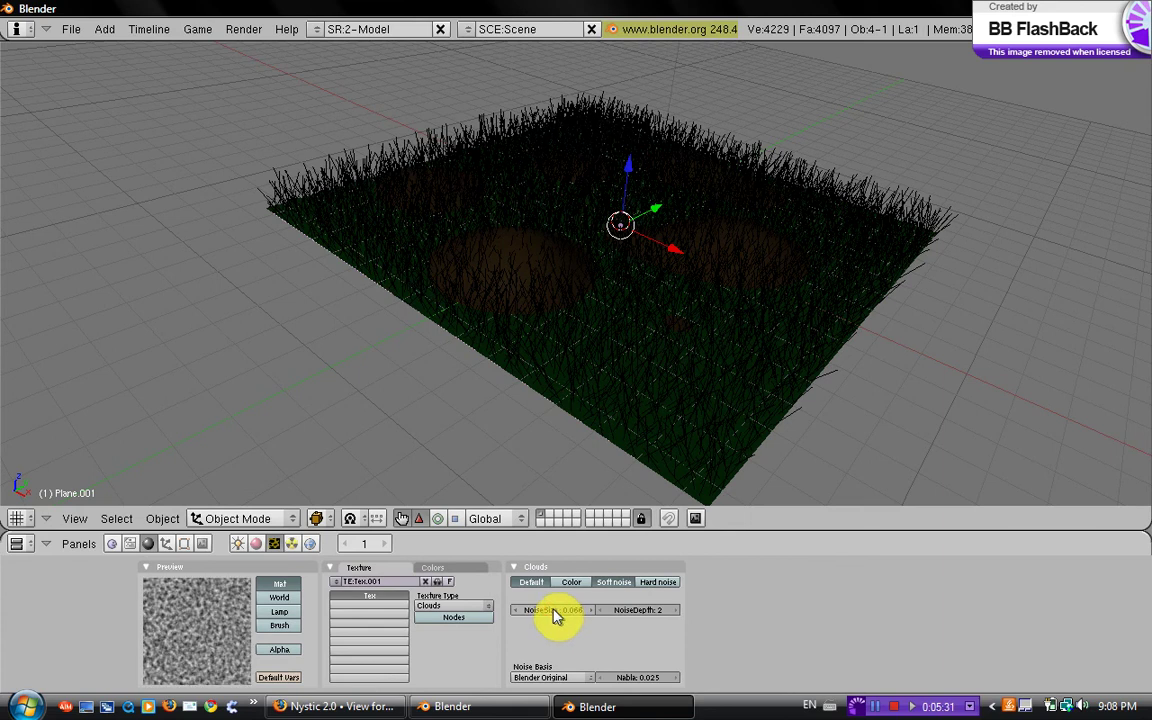
# Set the soil texture's map input to Object coordinates
pyautogui.click(256, 545)
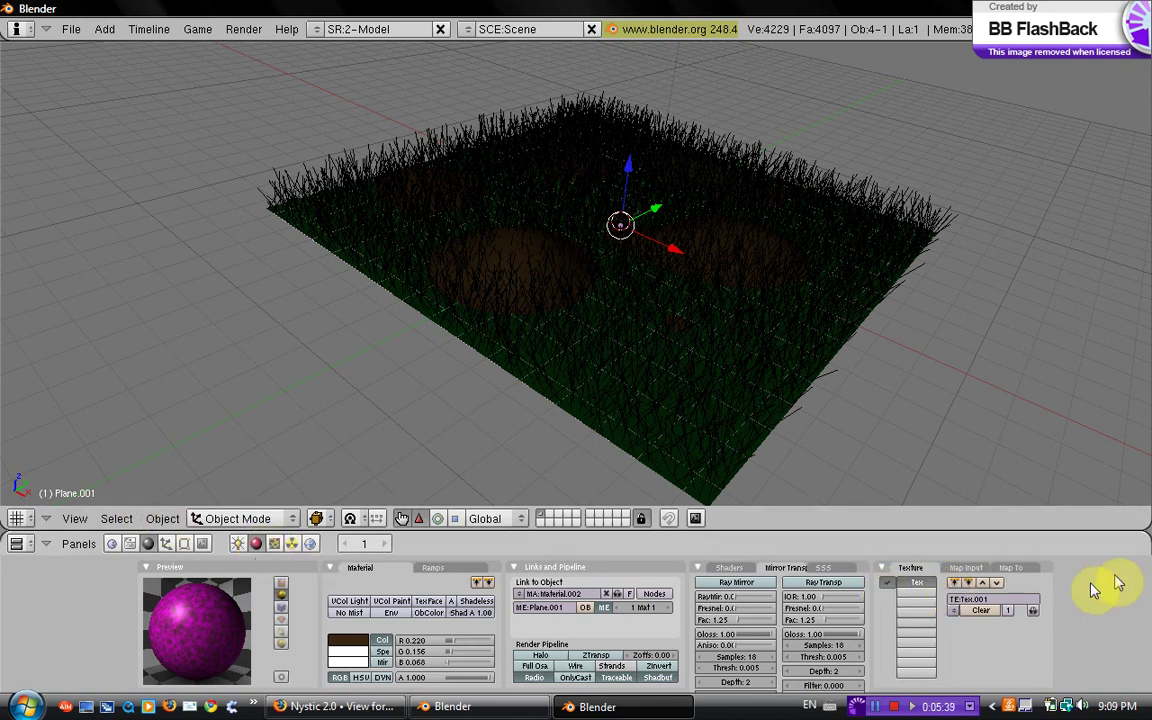
pyautogui.click(966, 568)
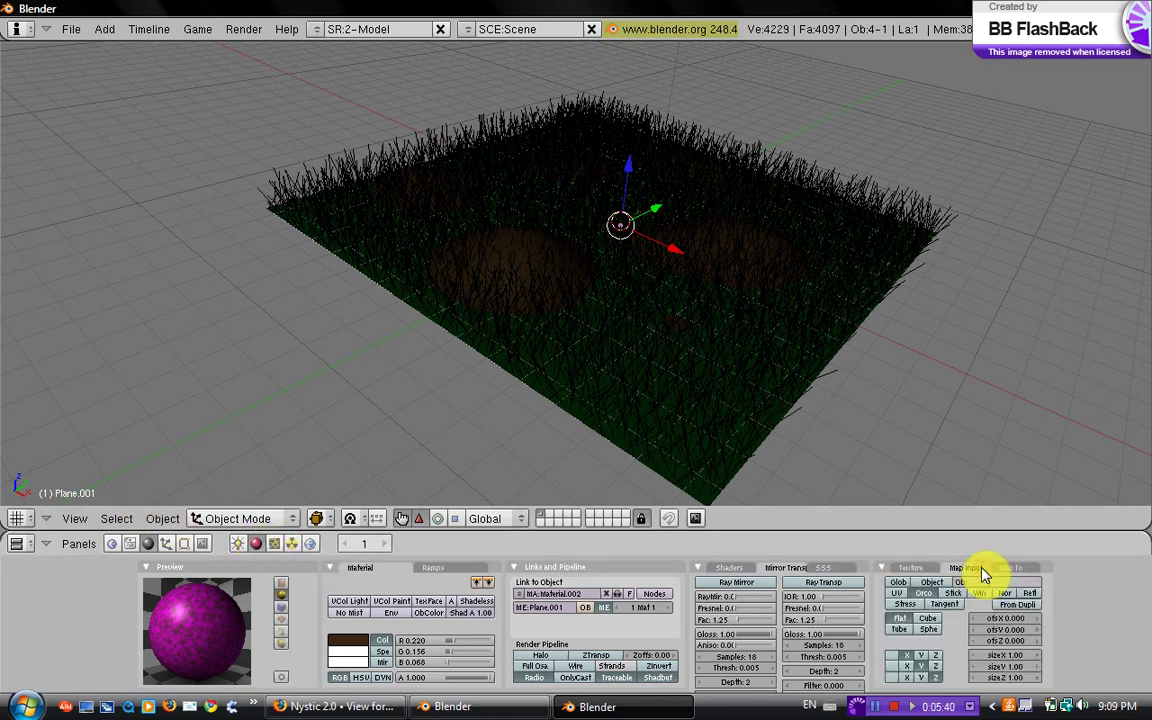
pyautogui.click(926, 582)
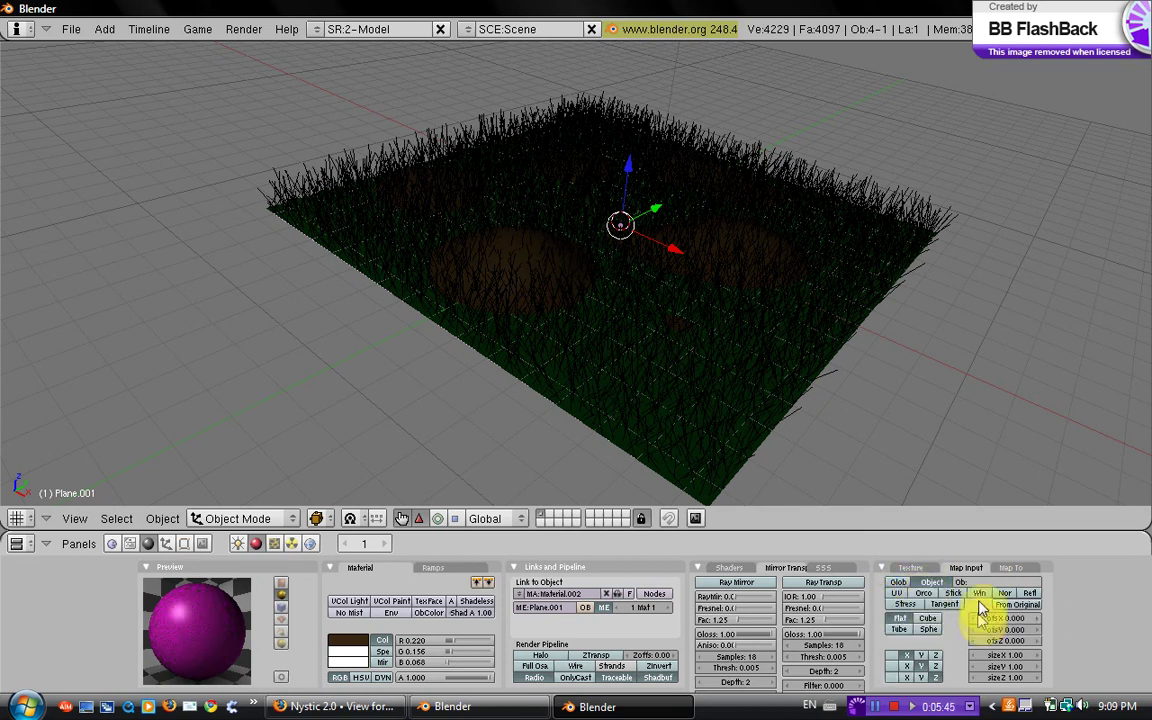
# Set the soil texture's colour to brown (R 0.376, G 0.247, B 0.163) and enable normal mapping at Nor 14.17
pyautogui.click(1010, 568)
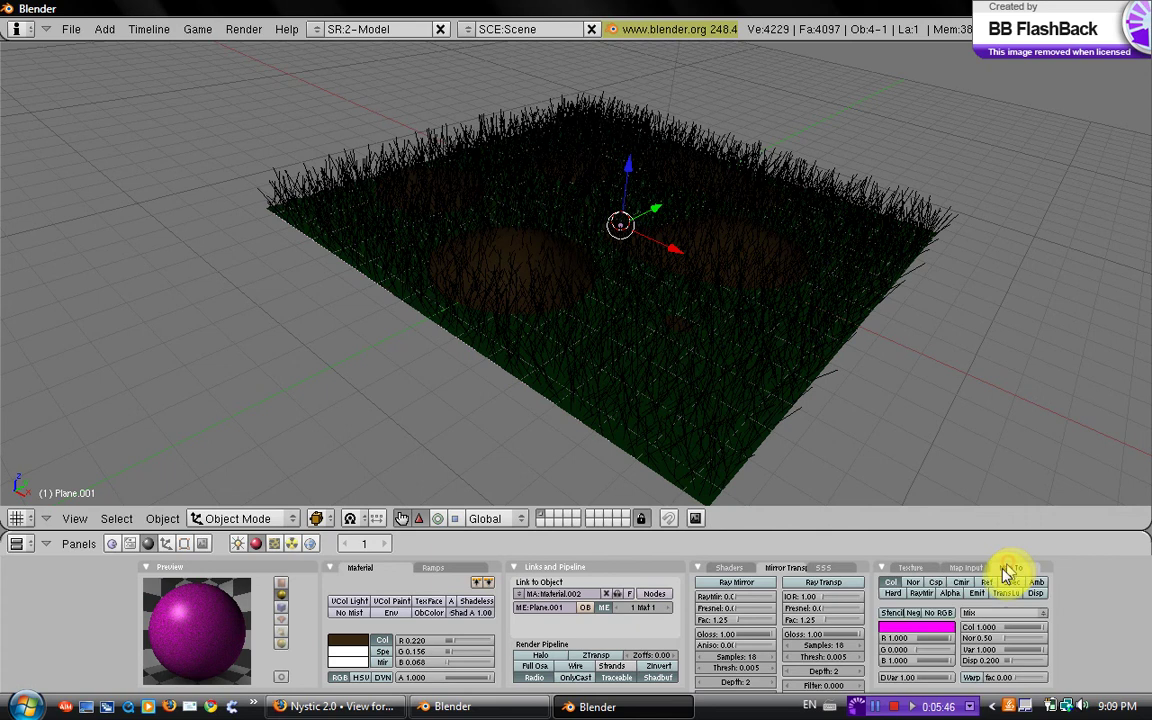
pyautogui.click(926, 632)
pyautogui.click(768, 615)
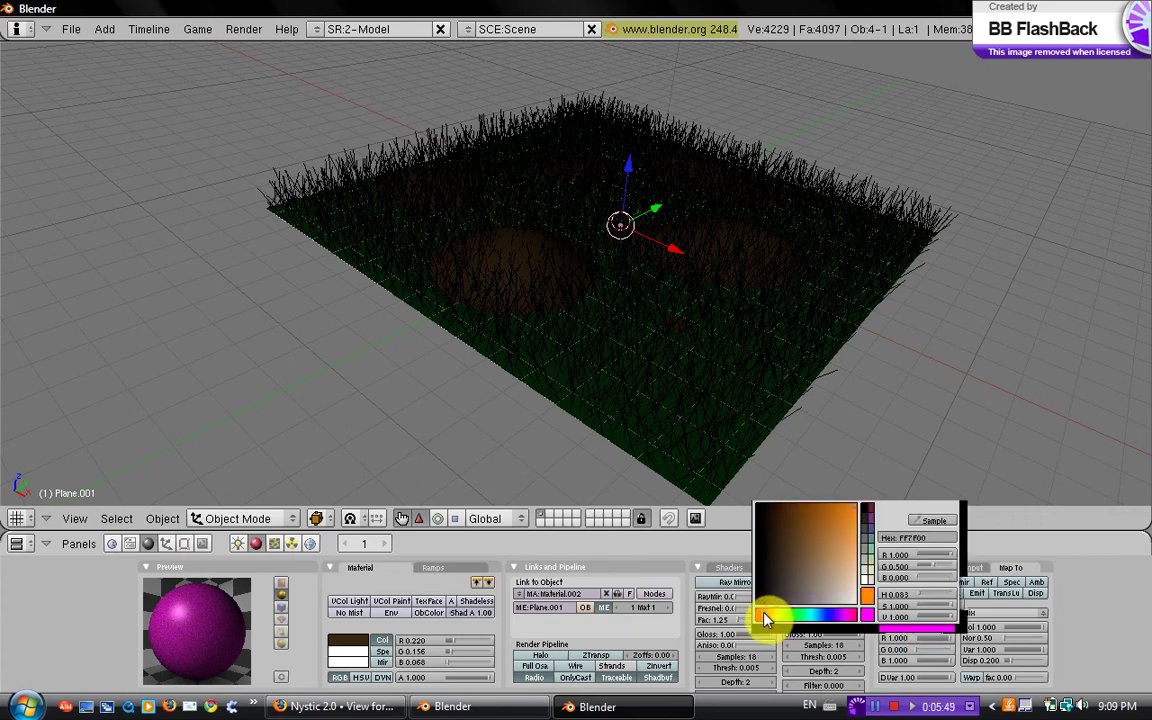
pyautogui.click(796, 537)
pyautogui.moveTo(796, 530); pyautogui.dragTo(794, 547)
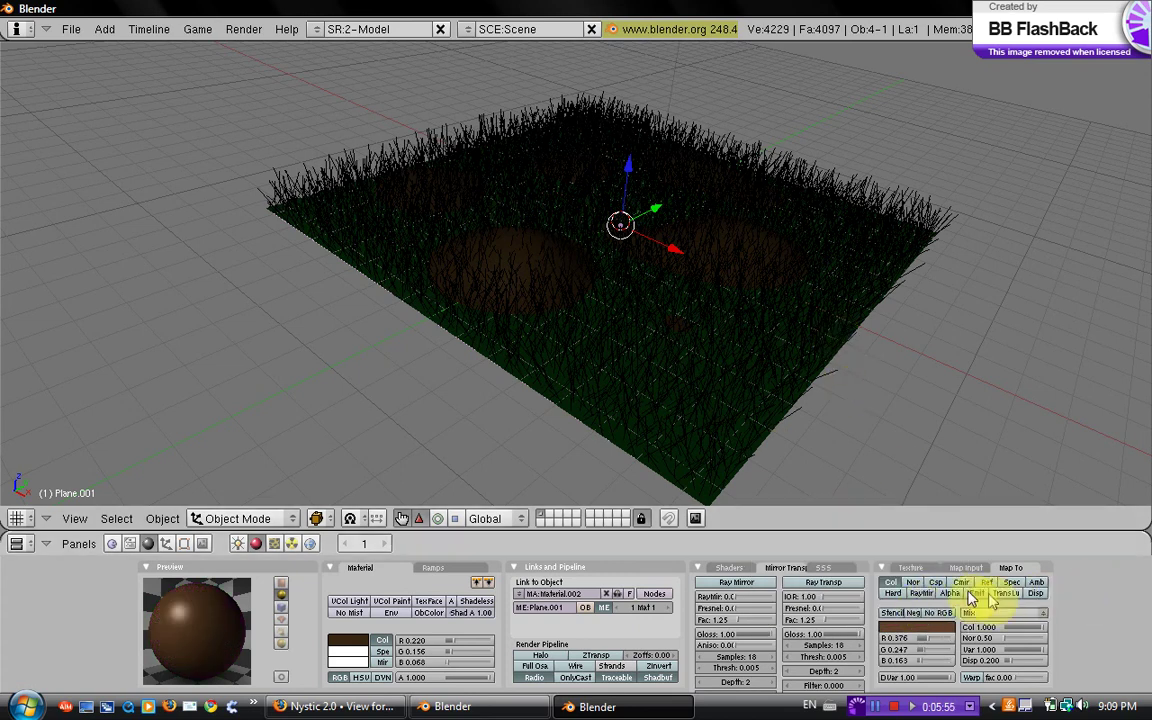
pyautogui.click(913, 583)
pyautogui.moveTo(1008, 639); pyautogui.dragTo(1025, 641)
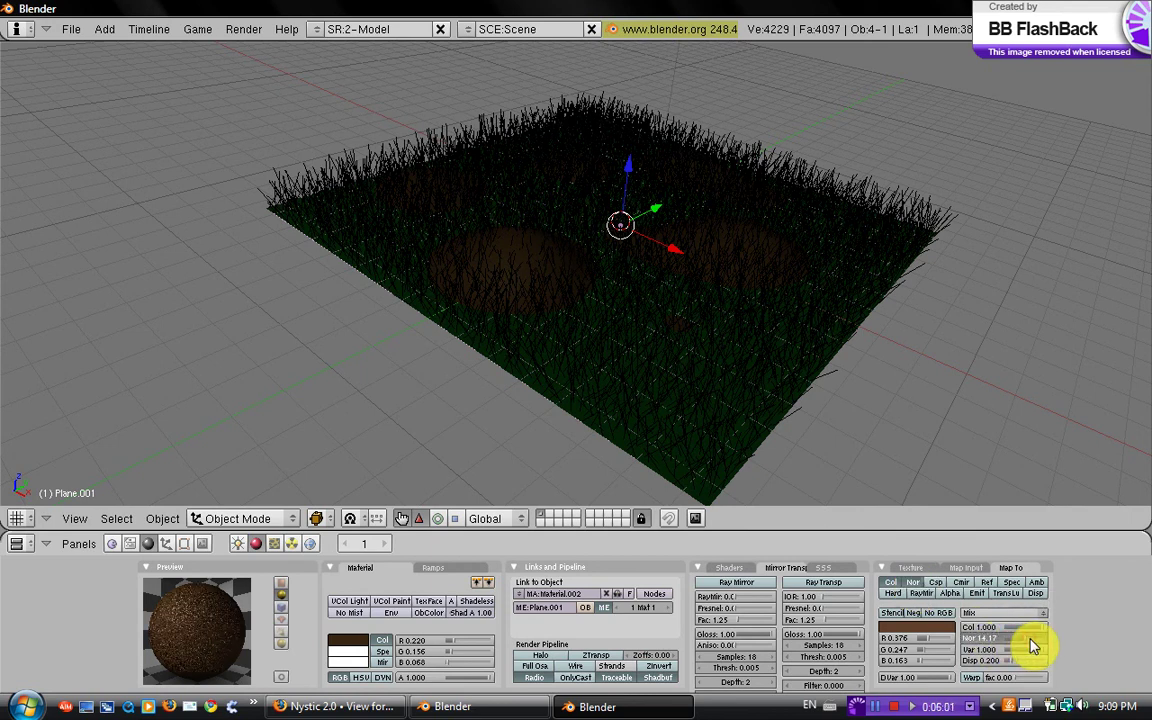
# Render the scene to check the bumpy soil texture, and close the render window
pyautogui.scroll(-1, 715, 331)
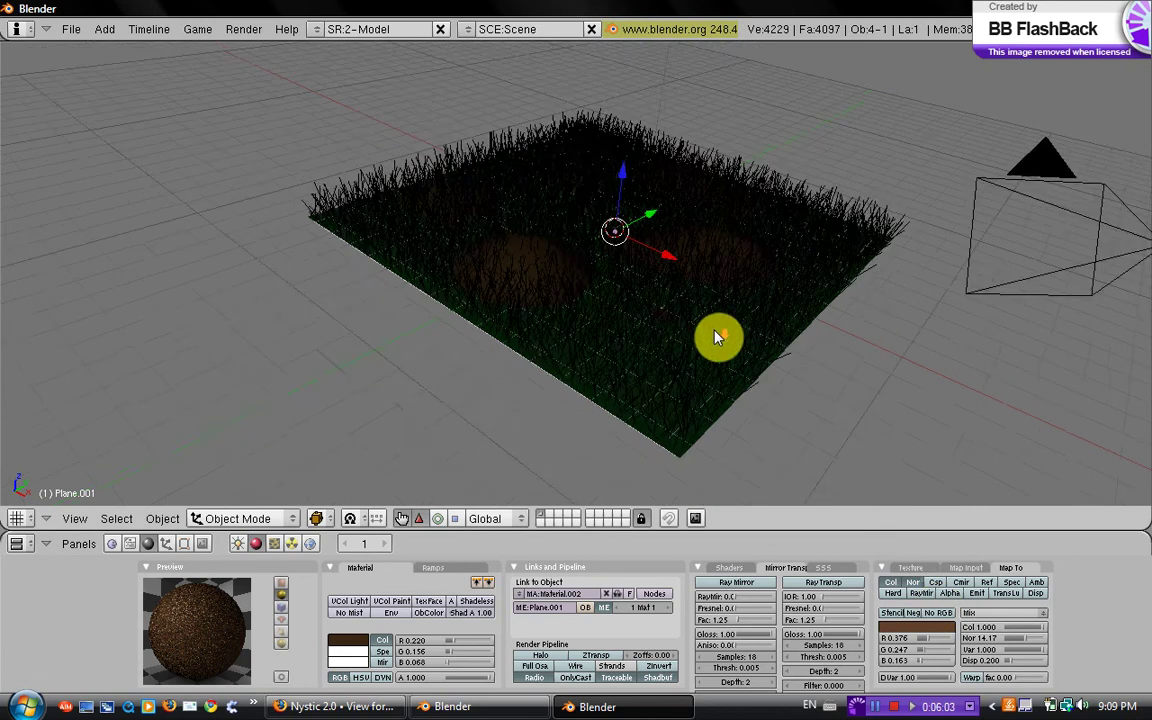
pyautogui.scroll(1, 715, 331)
pyautogui.click(240, 30)
pyautogui.click(244, 46)
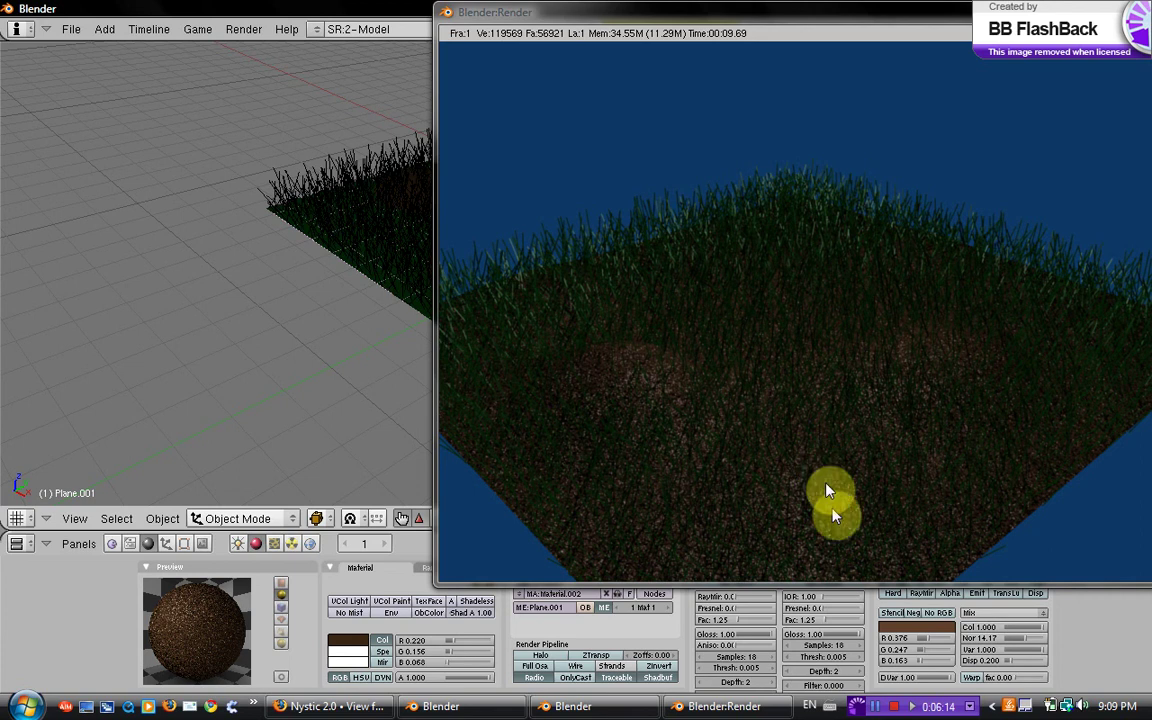
pyautogui.moveTo(812, 8); pyautogui.dragTo(591, 9)
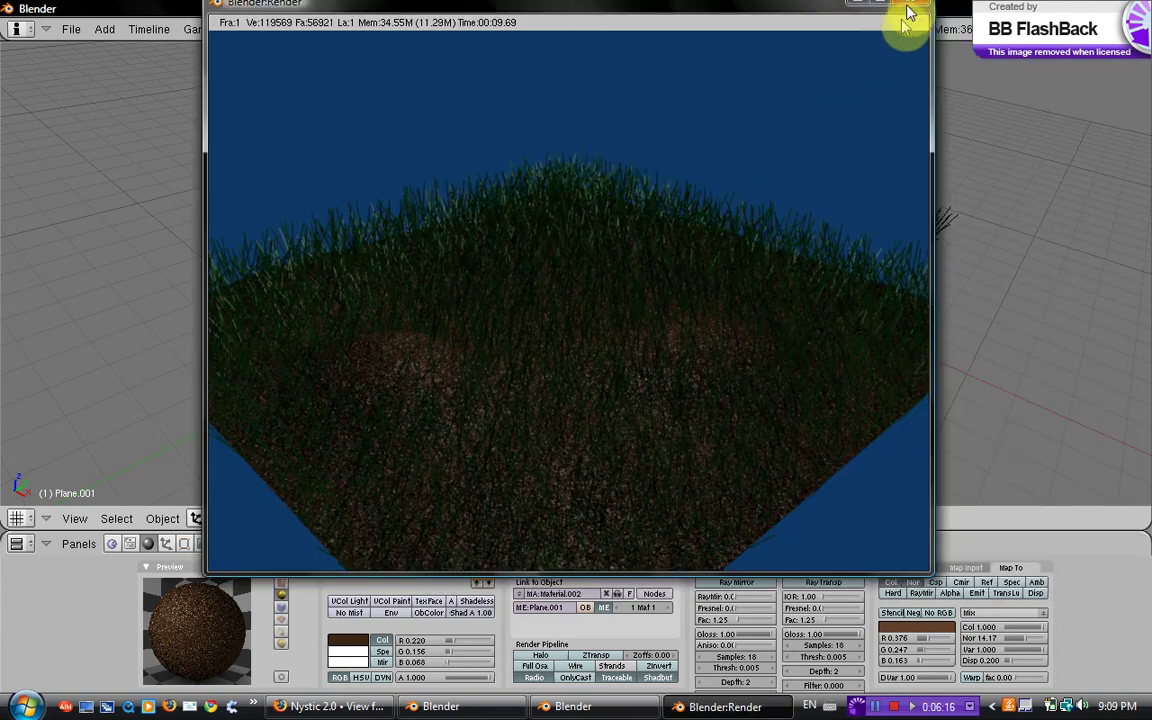
pyautogui.click(908, 10)
# Add a UV sphere mesh with fewer segments, 32 rings and a radius of 1.00 to the grass field
pyautogui.moveTo(692, 300); pyautogui.dragTo(535, 160, button='middle')
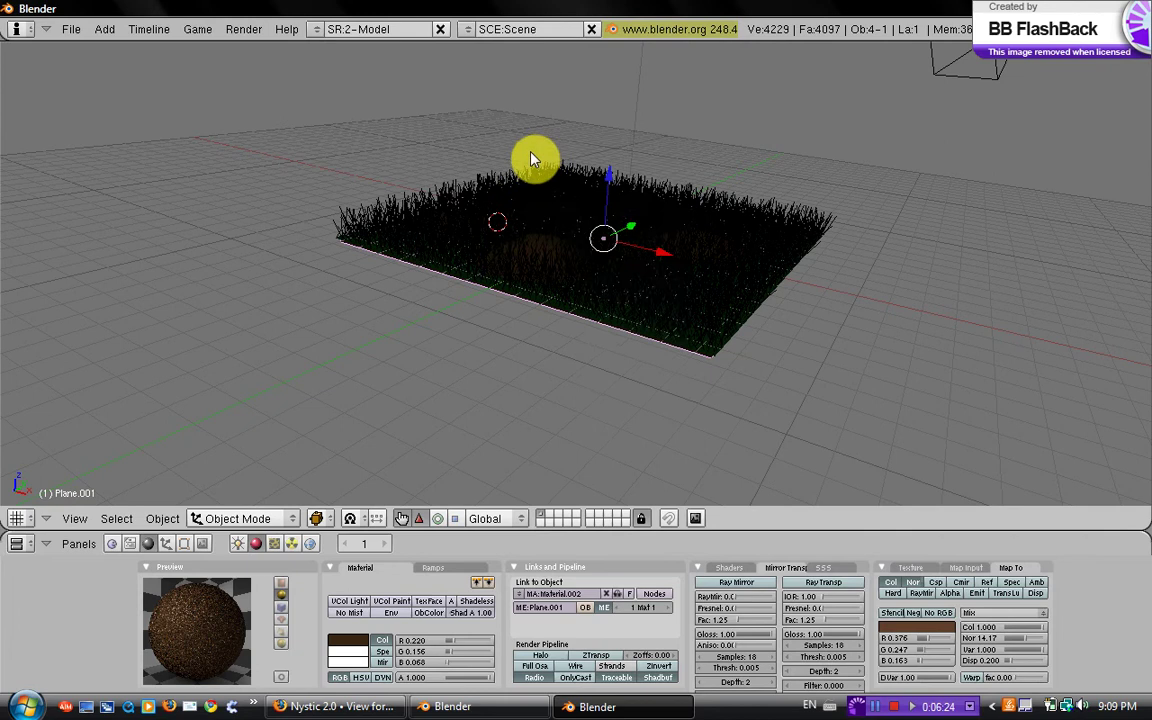
pyautogui.press('space')
pyautogui.moveTo(622, 155)
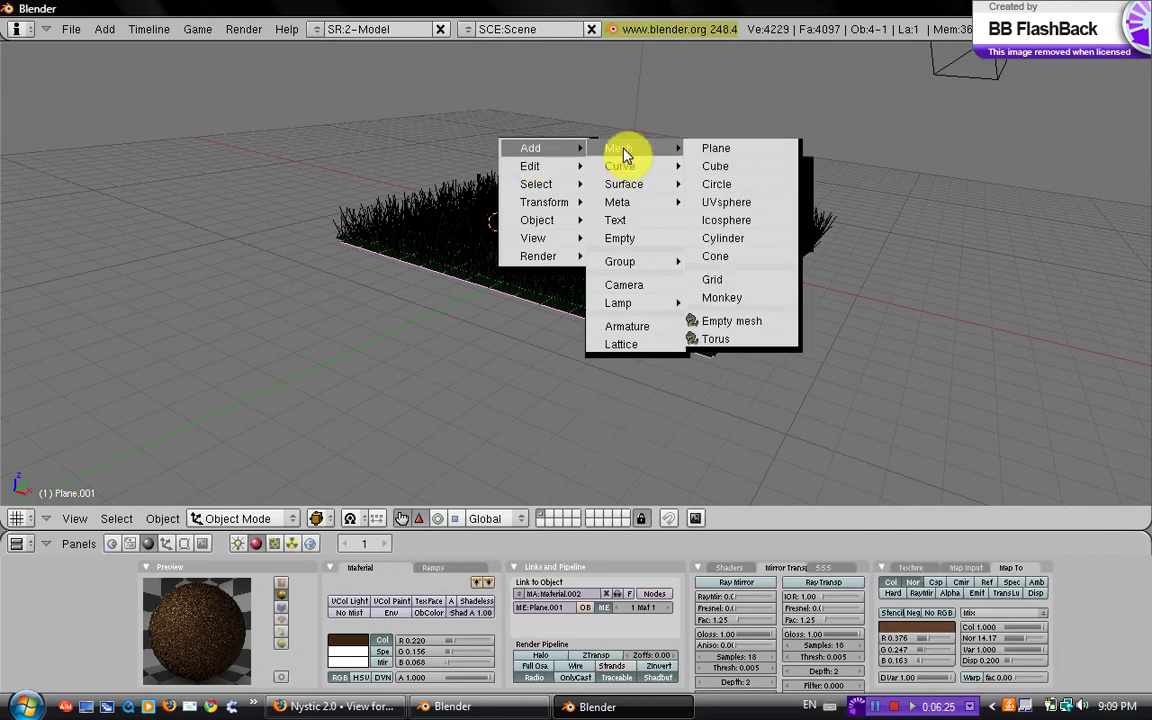
pyautogui.click(752, 202)
pyautogui.click(670, 190)
pyautogui.click(670, 190)
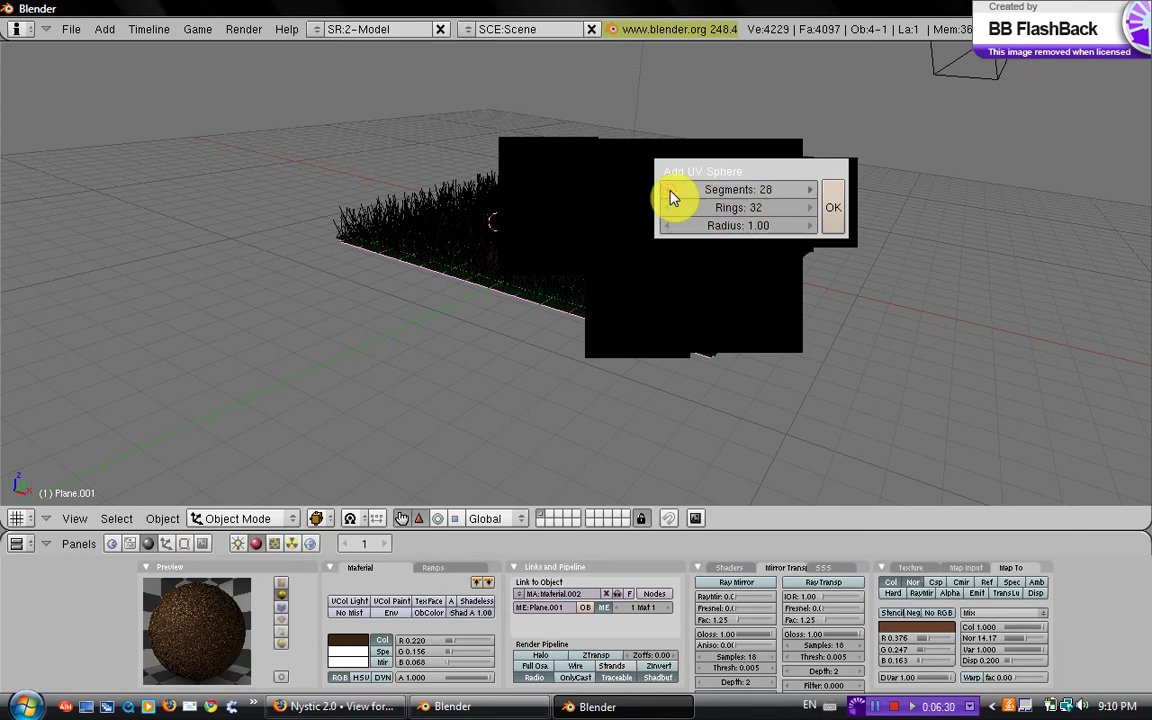
pyautogui.click(670, 190)
pyautogui.click(670, 190)
pyautogui.click(833, 207)
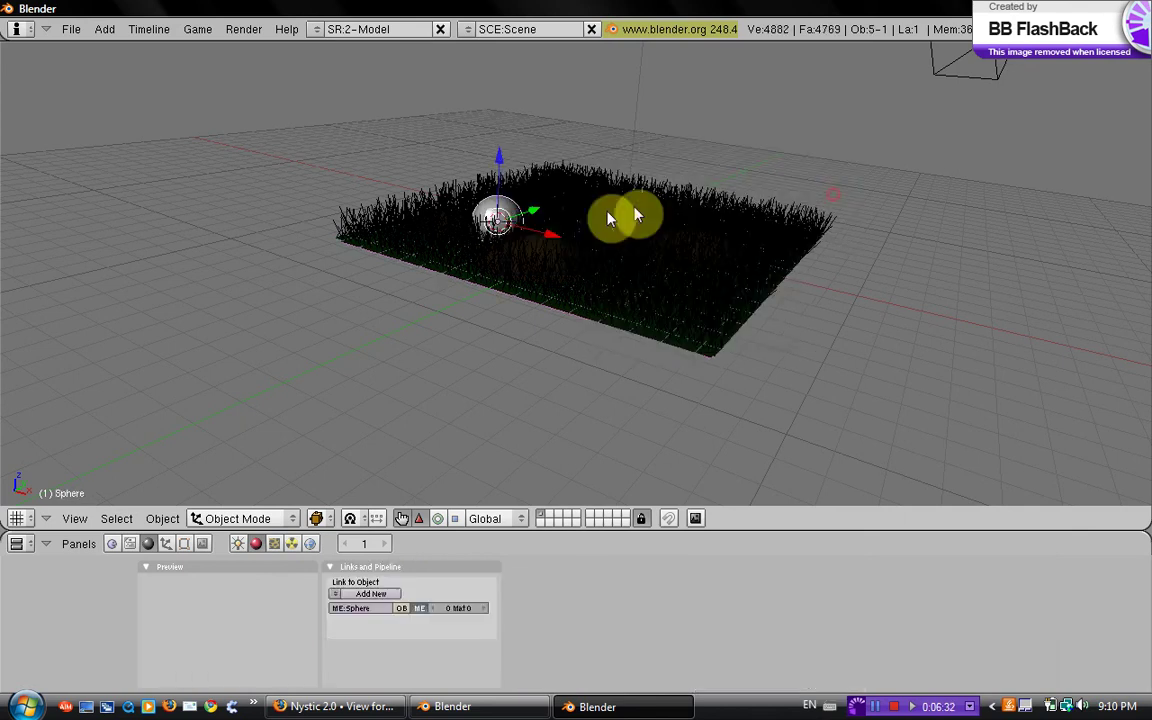
# Scale the sphere down to roughly half its size and lower it vertically onto the ground among the grass
pyautogui.scroll(5, 571, 185)
pyautogui.scroll(2, 487, 189)
pyautogui.moveTo(489, 188); pyautogui.dragTo(625, 285, button='middle')
pyautogui.scroll(-1, 624, 278)
pyautogui.scroll(3, 608, 249)
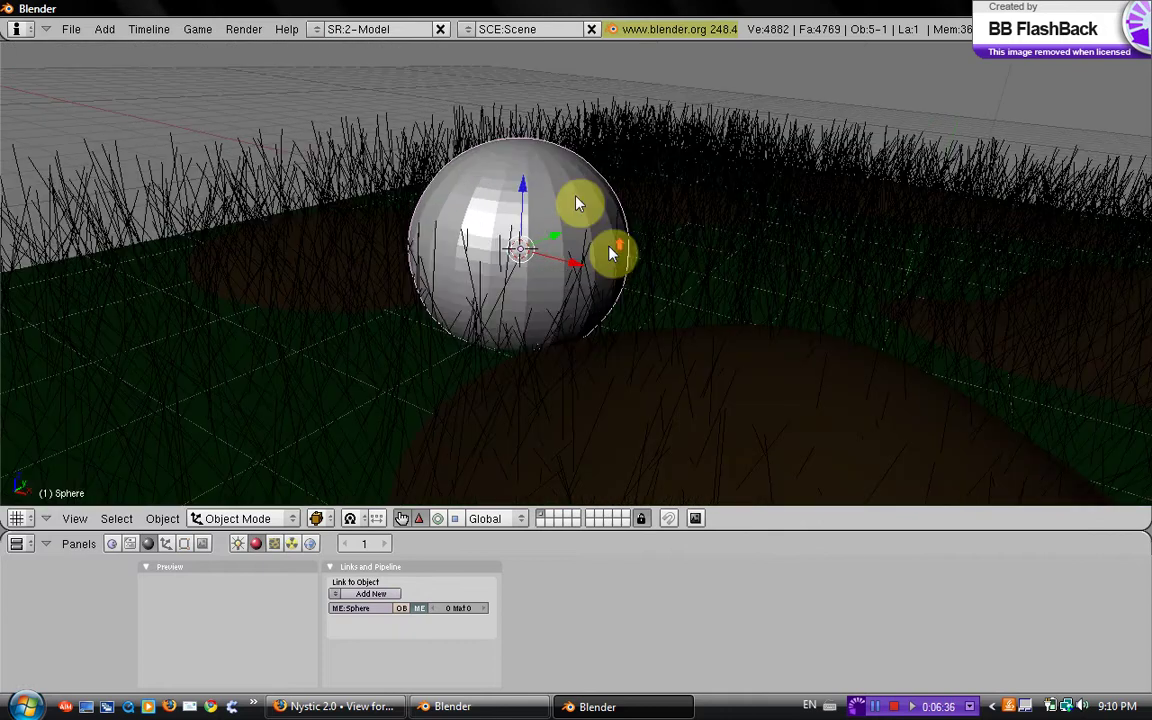
pyautogui.press('s')
pyautogui.click(540, 222)
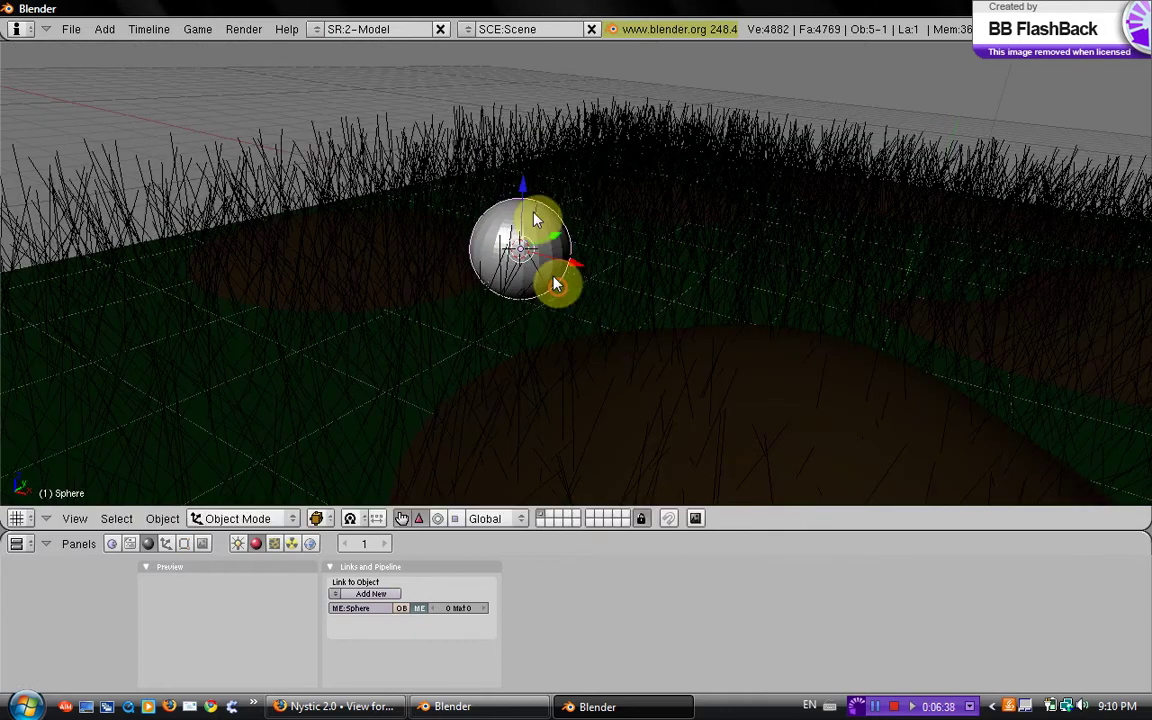
pyautogui.click(545, 252)
# Set the sphere's shading to smooth
pyautogui.scroll(6, 553, 257)
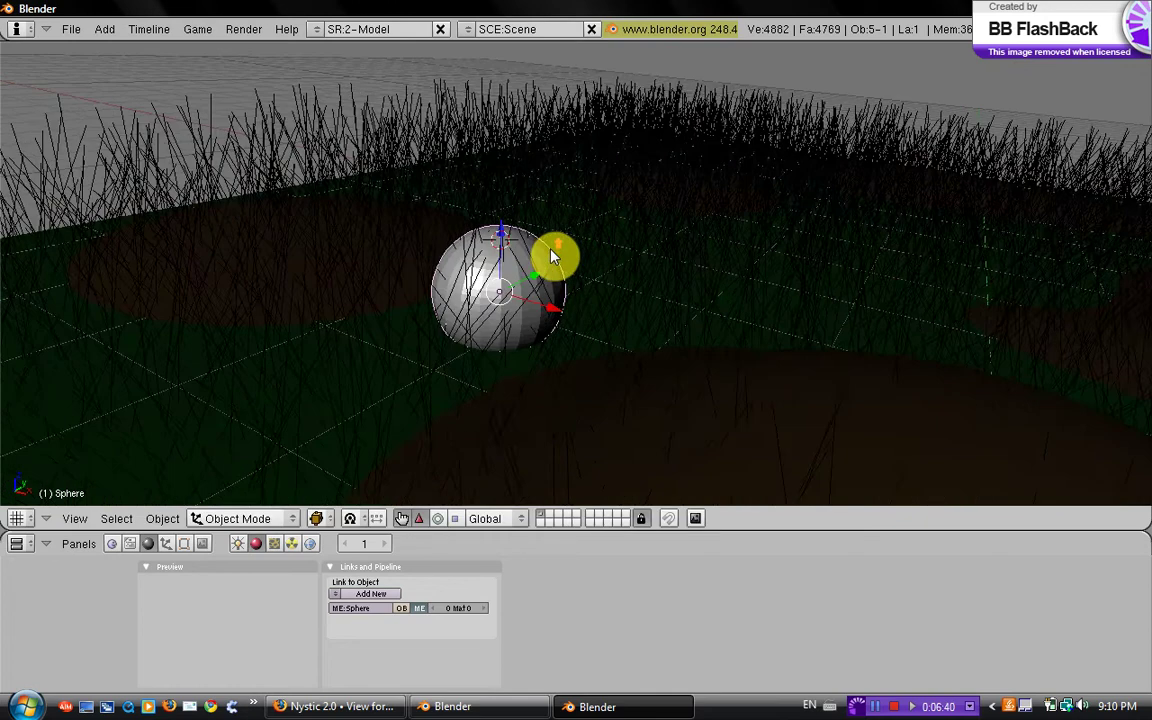
pyautogui.moveTo(616, 338); pyautogui.dragTo(548, 341, button='middle')
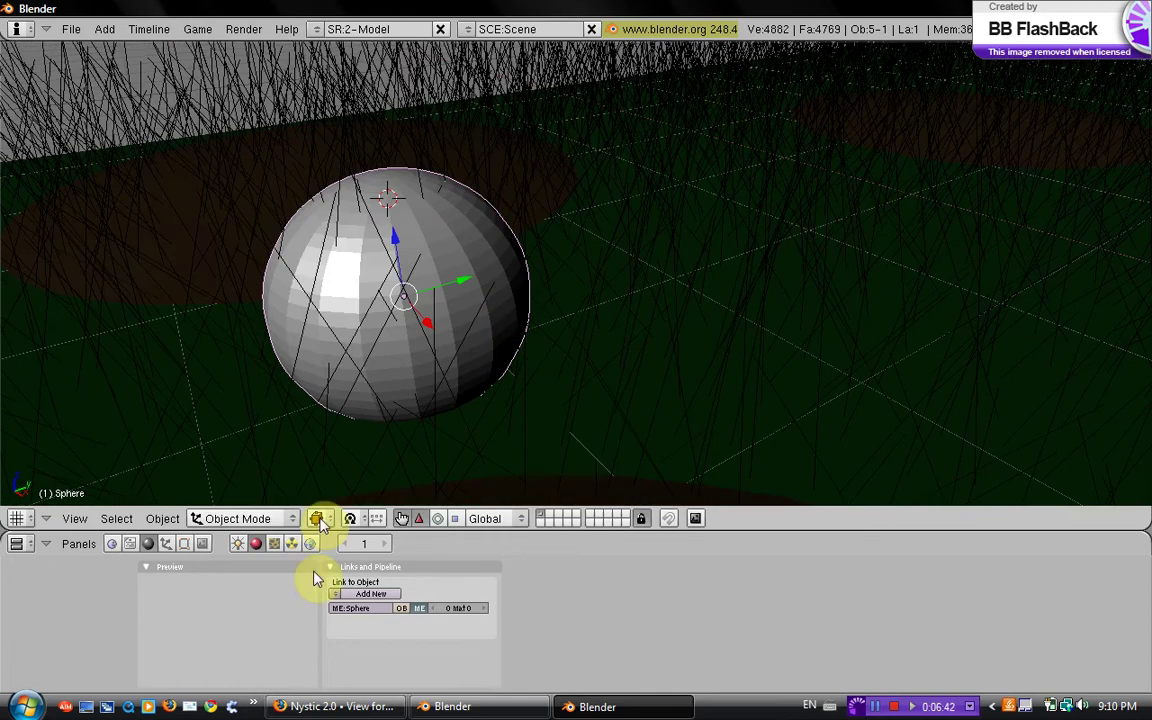
pyautogui.click(185, 545)
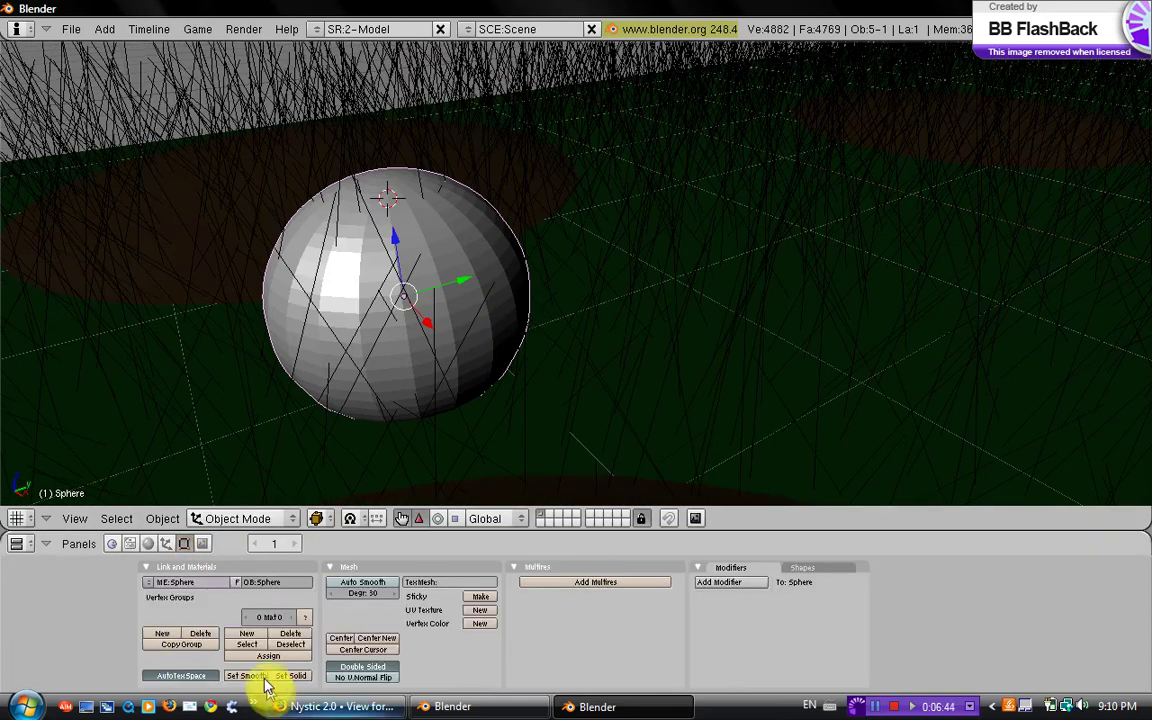
pyautogui.click(255, 676)
pyautogui.moveTo(563, 362); pyautogui.dragTo(568, 360, button='middle')
pyautogui.scroll(-3, 574, 364)
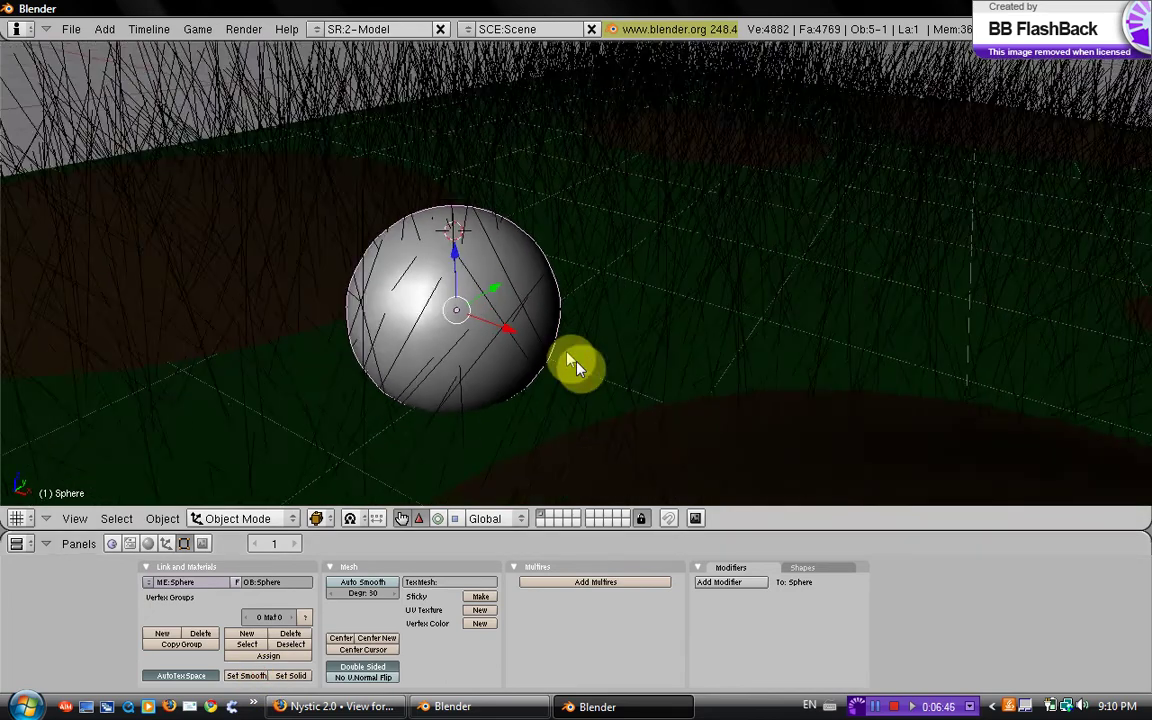
# In Sculpt Mode, pull the sphere's surface into an irregular rock shape with the Grab brush at size 77
pyautogui.moveTo(597, 450); pyautogui.dragTo(565, 288, button='middle')
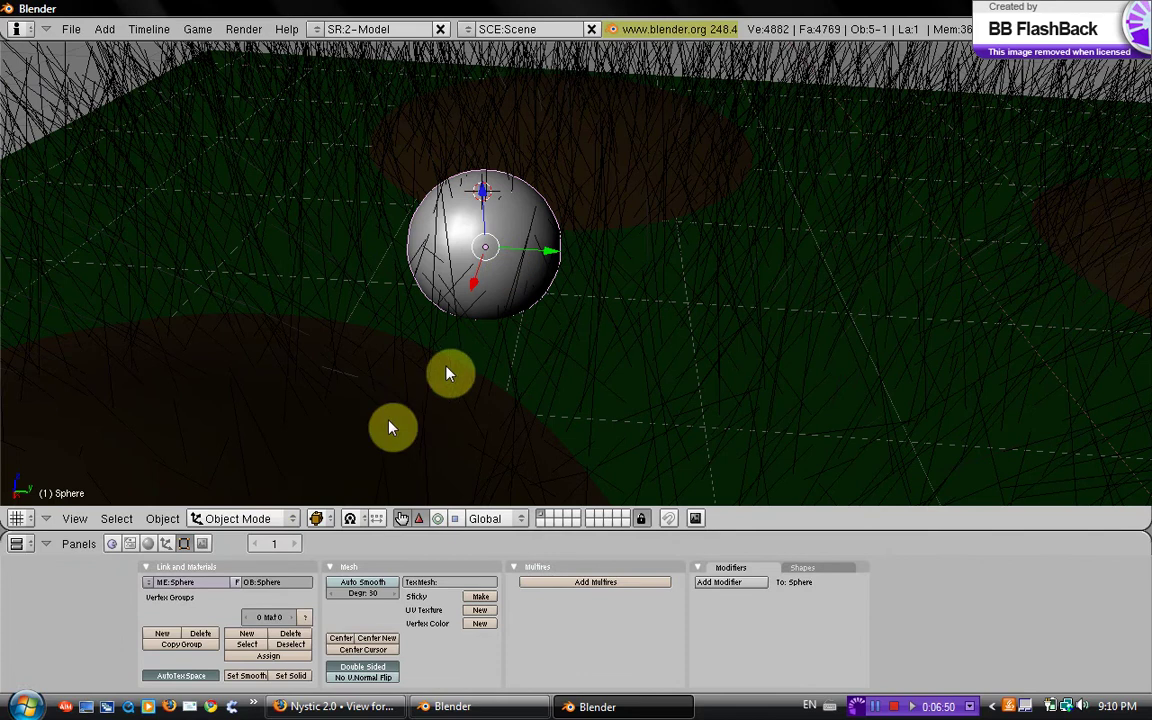
pyautogui.press('Tab')
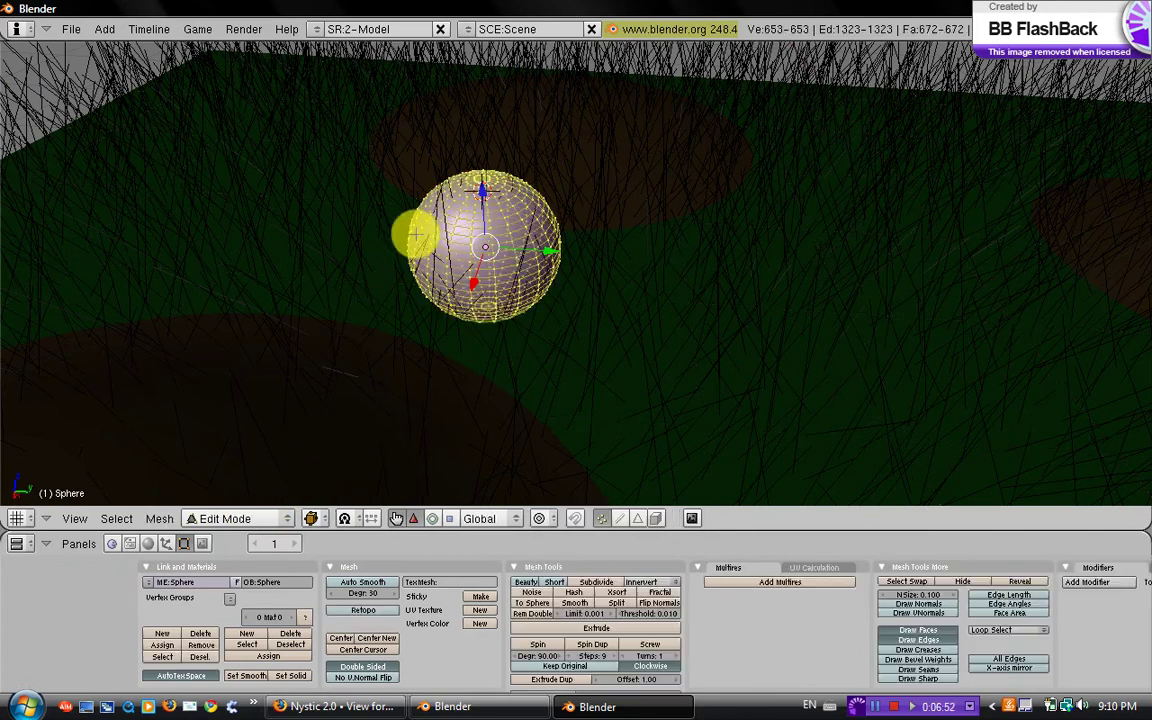
pyautogui.click(250, 519)
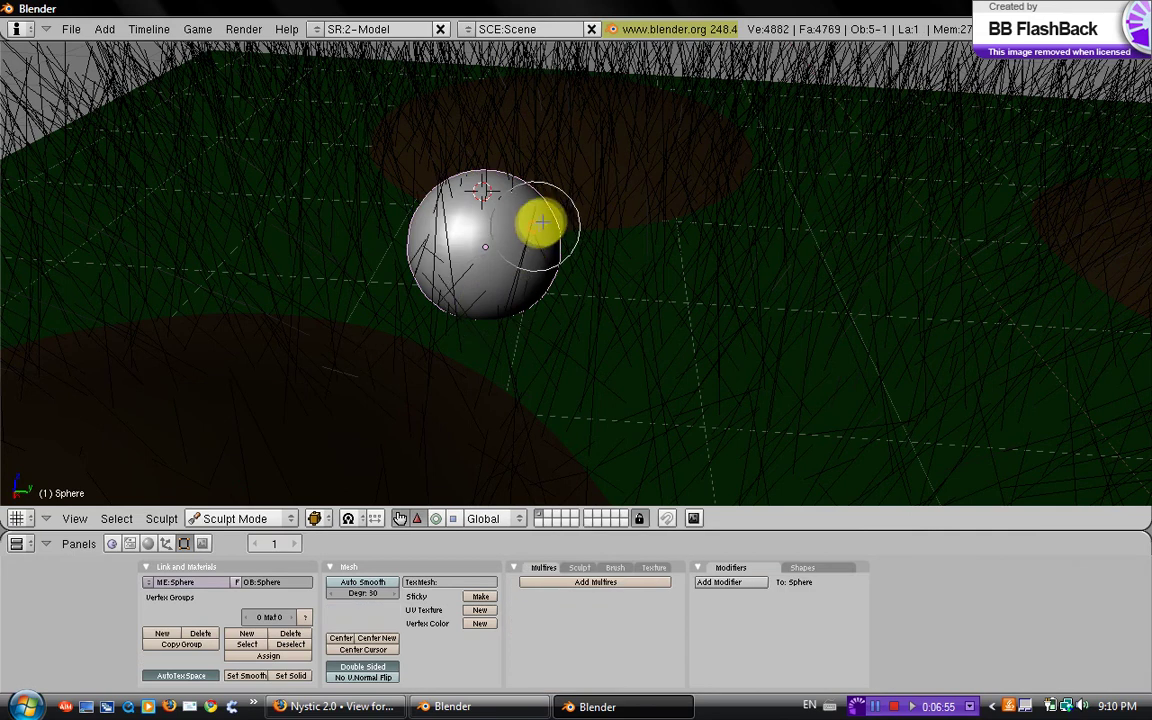
pyautogui.click(546, 225)
pyautogui.click(582, 568)
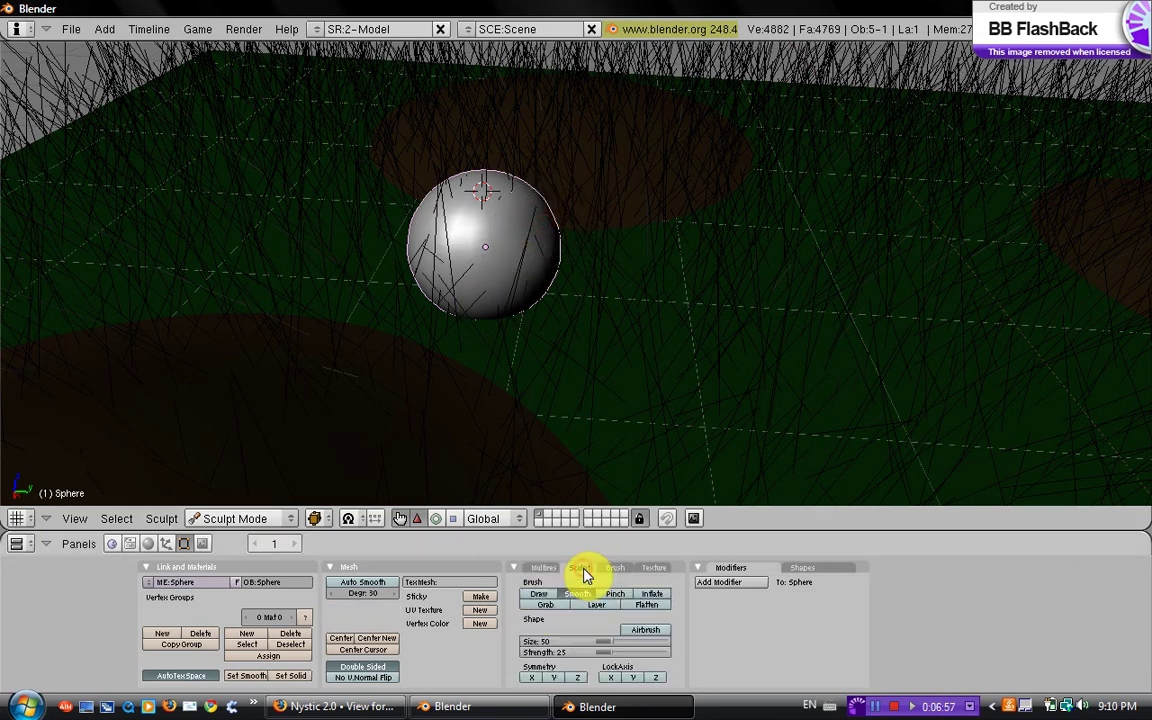
pyautogui.click(545, 605)
pyautogui.moveTo(532, 275)
pyautogui.mouseDown()
pyautogui.moveTo(545, 303)
pyautogui.moveTo(522, 206)
pyautogui.moveTo(540, 188)
pyautogui.moveTo(568, 270)
pyautogui.moveTo(460, 262)
pyautogui.moveTo(426, 231)
pyautogui.moveTo(442, 188)
pyautogui.moveTo(522, 298)
pyautogui.moveTo(571, 327)
pyautogui.moveTo(555, 302)
pyautogui.moveTo(537, 342)
pyautogui.moveTo(443, 279)
pyautogui.mouseUp()
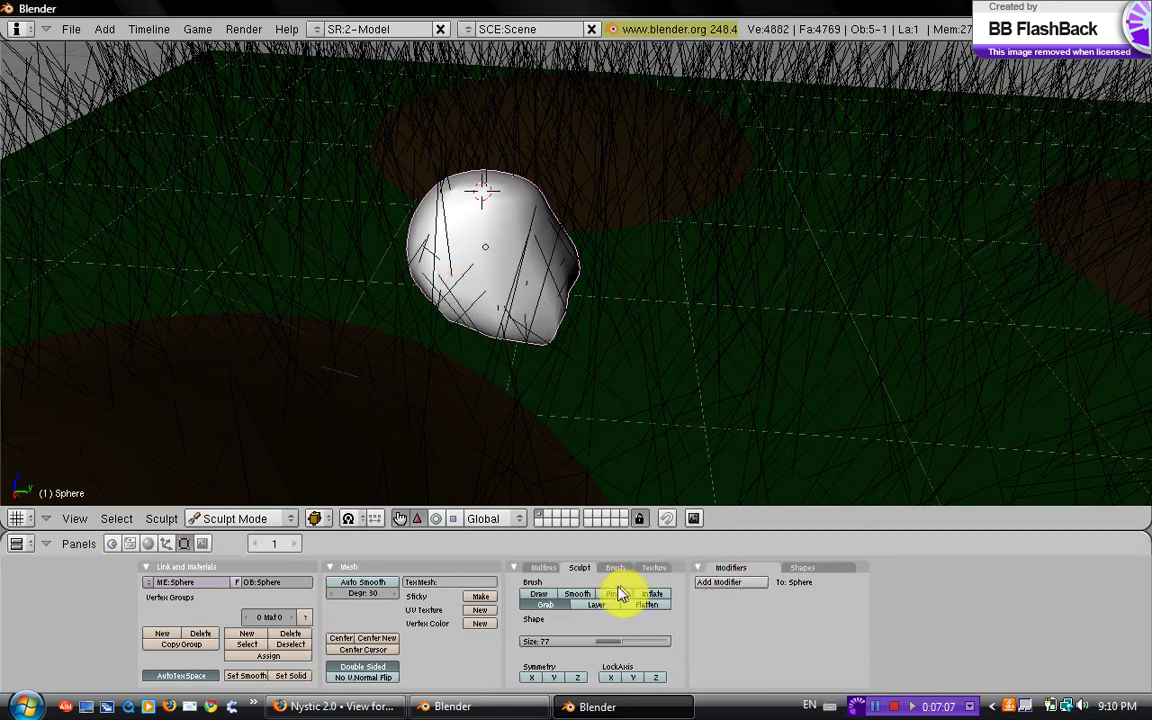
# Bulge parts of the rock with the Inflate brush at size 91 and strength 57, and return to Object Mode
pyautogui.click(648, 596)
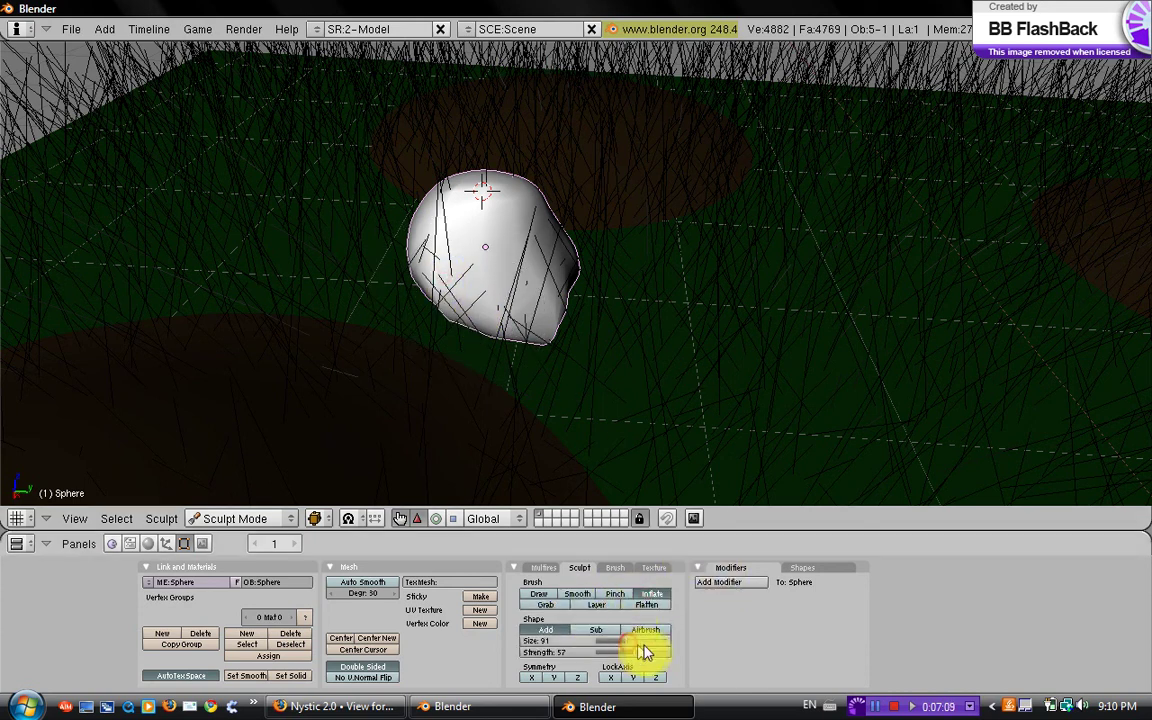
pyautogui.moveTo(516, 191)
pyautogui.mouseDown()
pyautogui.moveTo(507, 195)
pyautogui.moveTo(558, 334)
pyautogui.moveTo(420, 283)
pyautogui.mouseUp()
pyautogui.moveTo(418, 316)
pyautogui.mouseDown(button='middle')
pyautogui.moveTo(540, 329)
pyautogui.moveTo(560, 260)
pyautogui.moveTo(586, 399)
pyautogui.moveTo(539, 350)
pyautogui.moveTo(674, 419)
pyautogui.moveTo(524, 265)
pyautogui.moveTo(566, 316)
pyautogui.moveTo(522, 362)
pyautogui.moveTo(403, 331)
pyautogui.mouseUp(button='middle')
pyautogui.press('Tab')
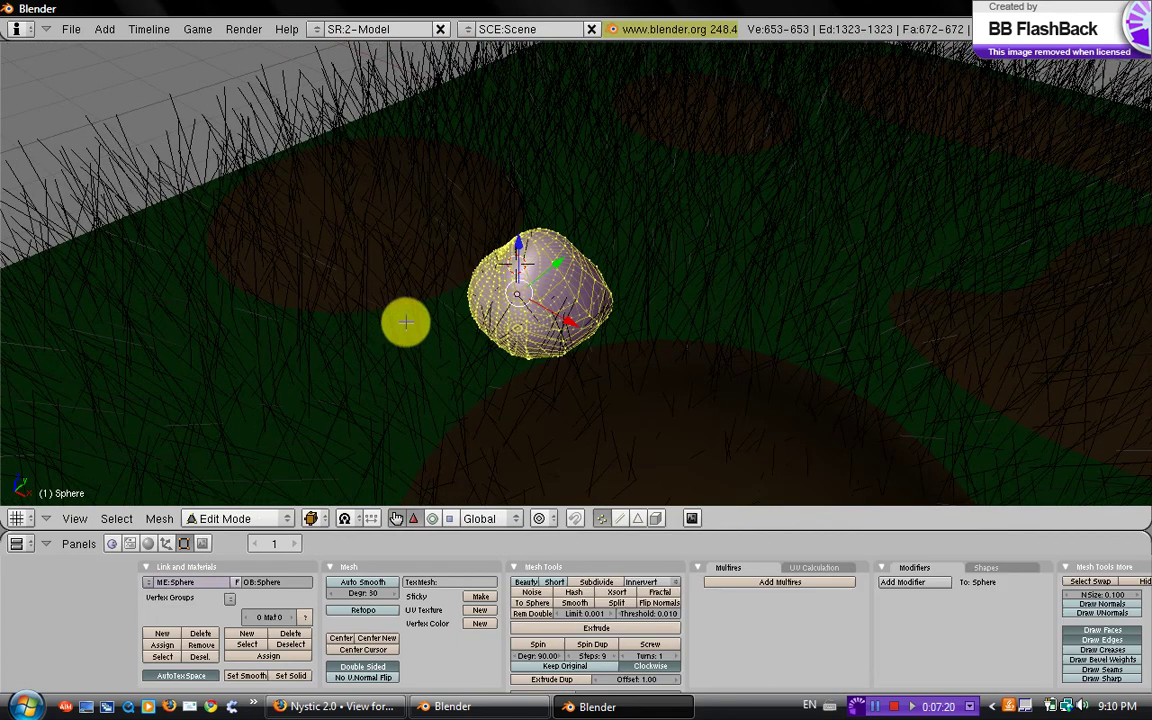
pyautogui.click(250, 518)
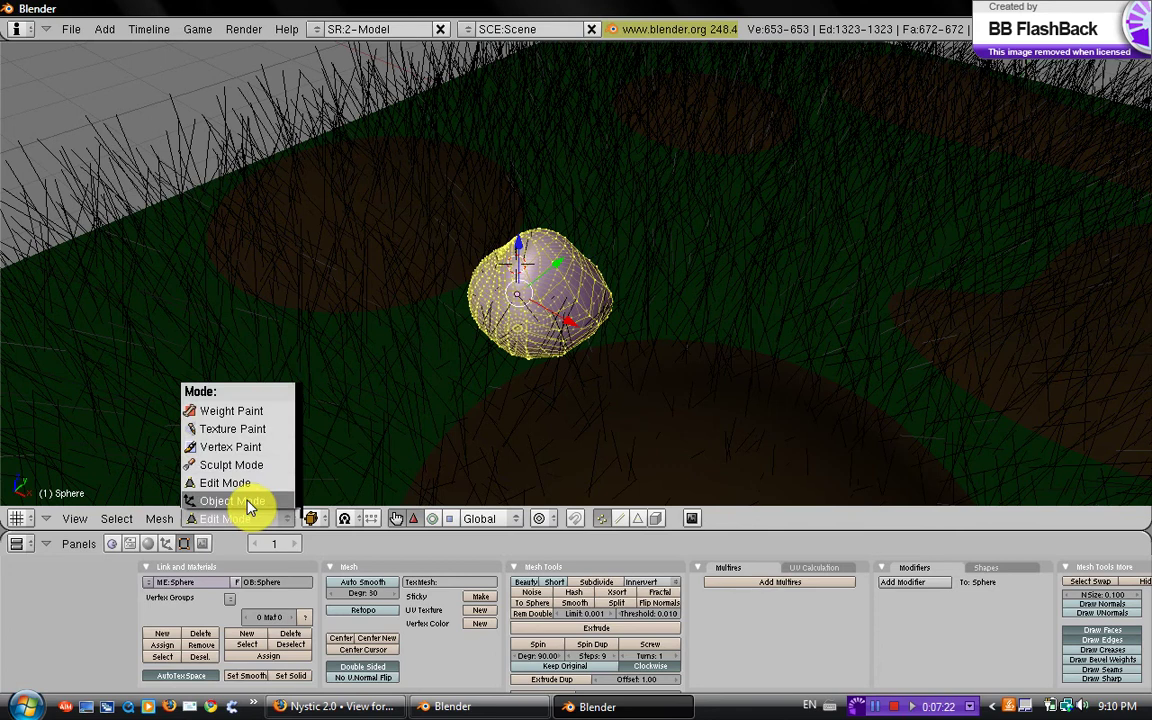
pyautogui.click(252, 500)
# Add a new material to the rock and set its colour to dark grey (R, G and B 0.203)
pyautogui.moveTo(303, 458); pyautogui.dragTo(238, 472, button='middle')
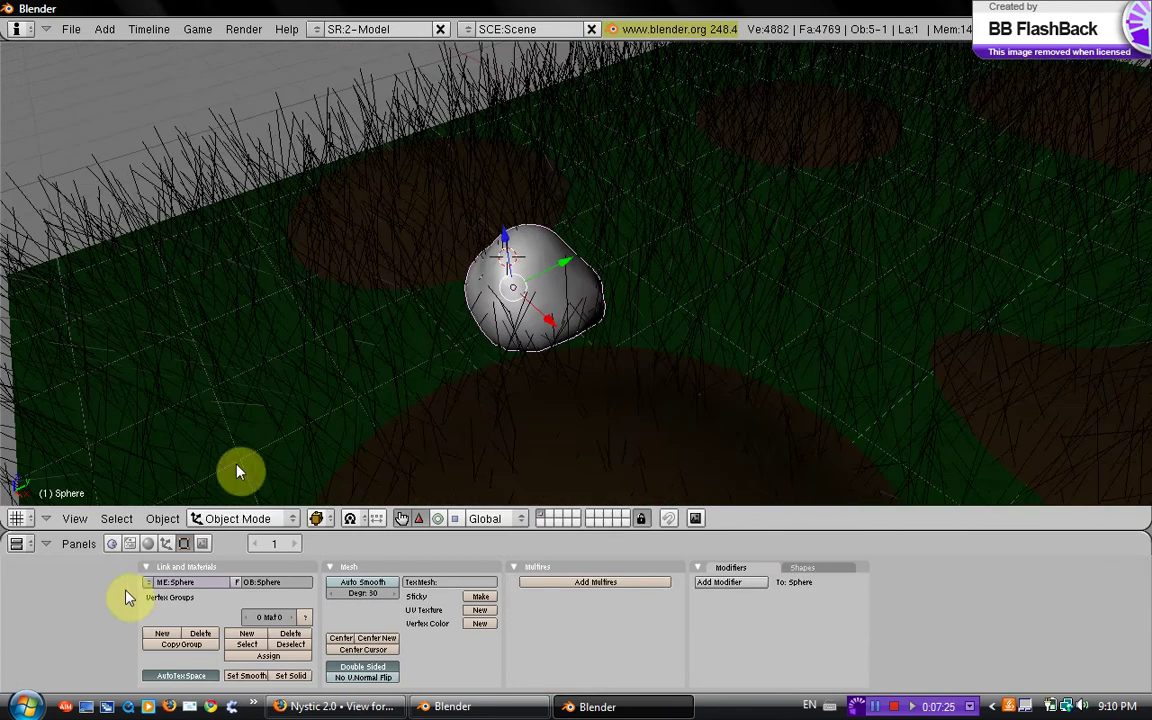
pyautogui.click(150, 543)
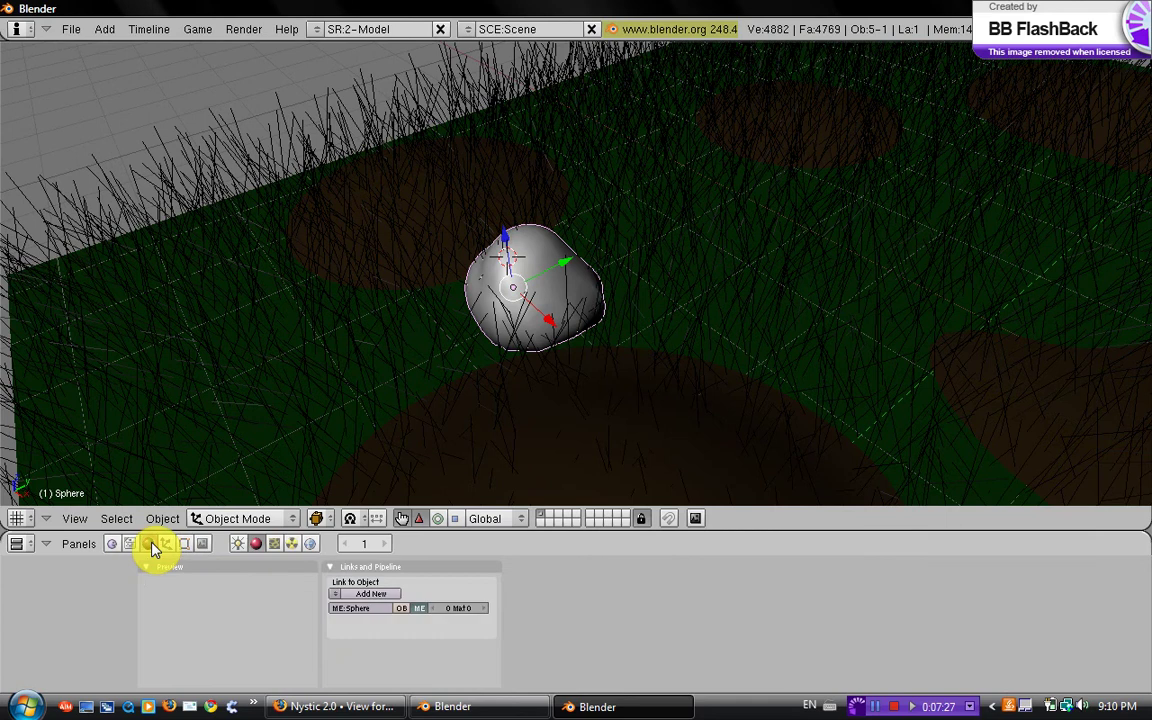
pyautogui.click(370, 594)
pyautogui.click(355, 641)
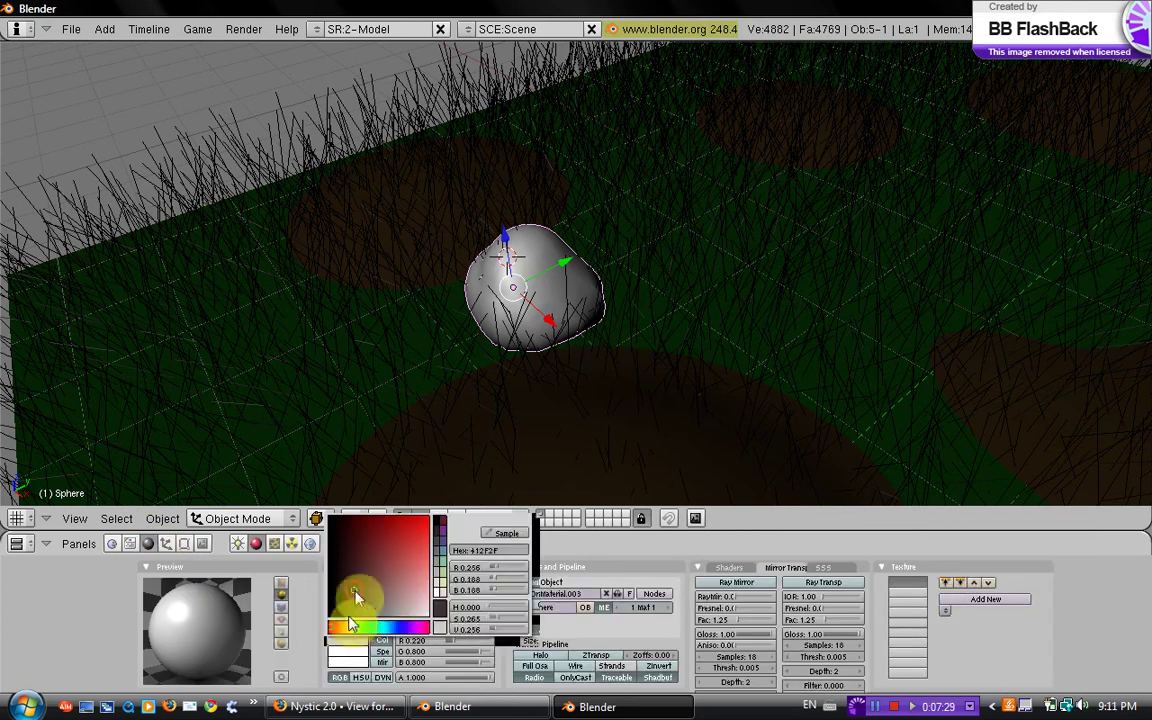
pyautogui.click(352, 620)
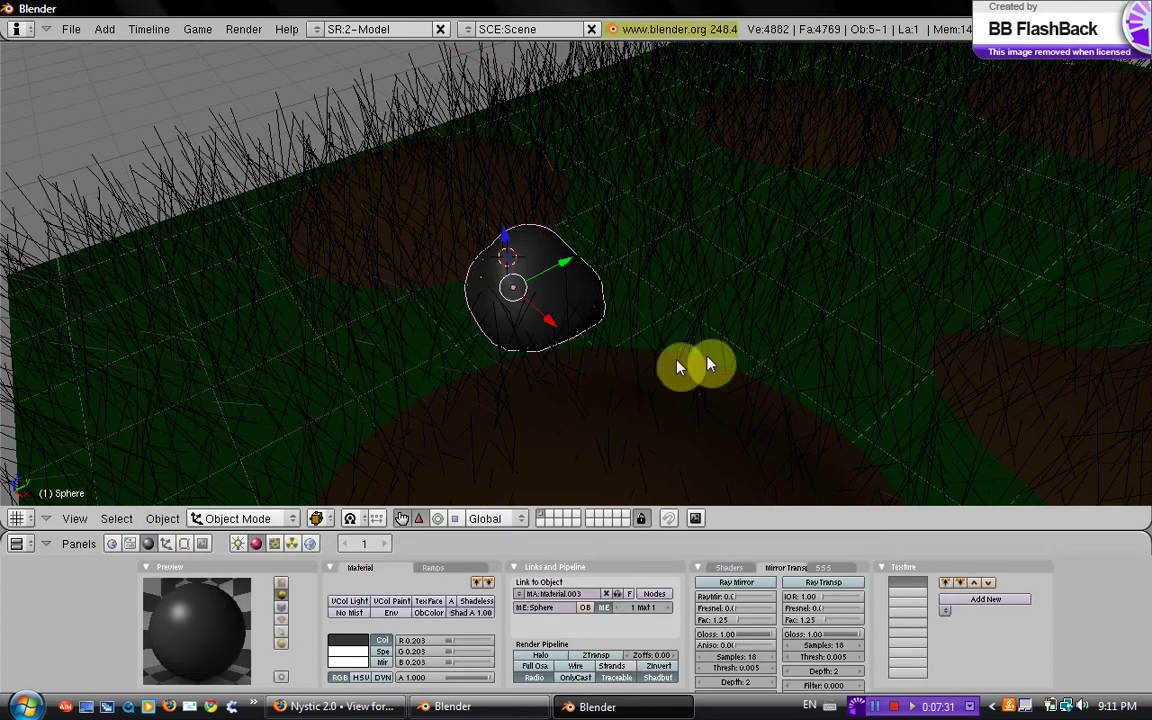
# Add a Clouds texture to the rock's material with a noise size of 0.104
pyautogui.moveTo(476, 314); pyautogui.dragTo(334, 483, button='middle')
pyautogui.click(276, 544)
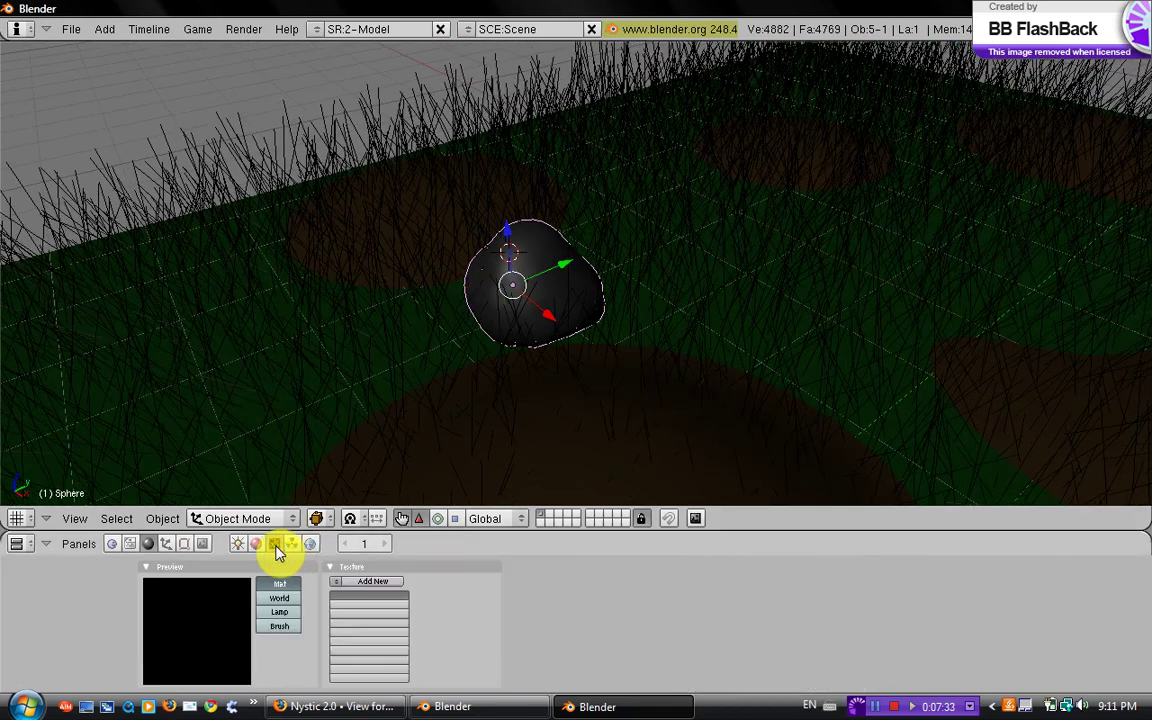
pyautogui.click(356, 582)
pyautogui.click(466, 607)
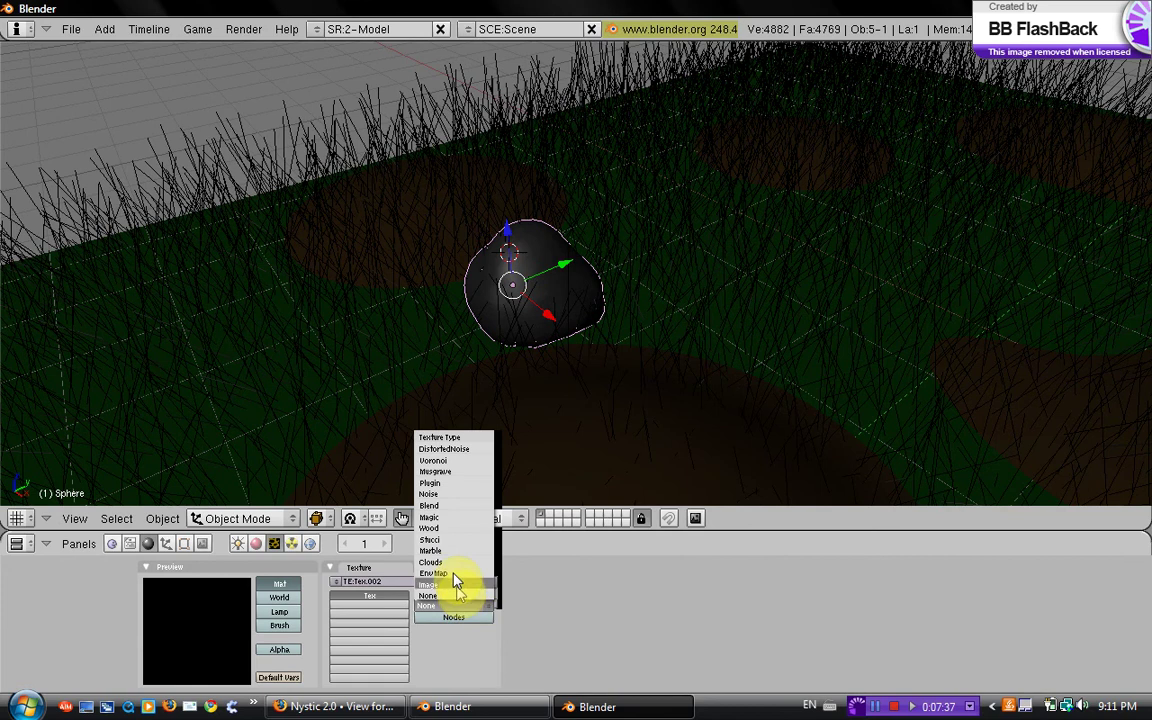
pyautogui.click(450, 562)
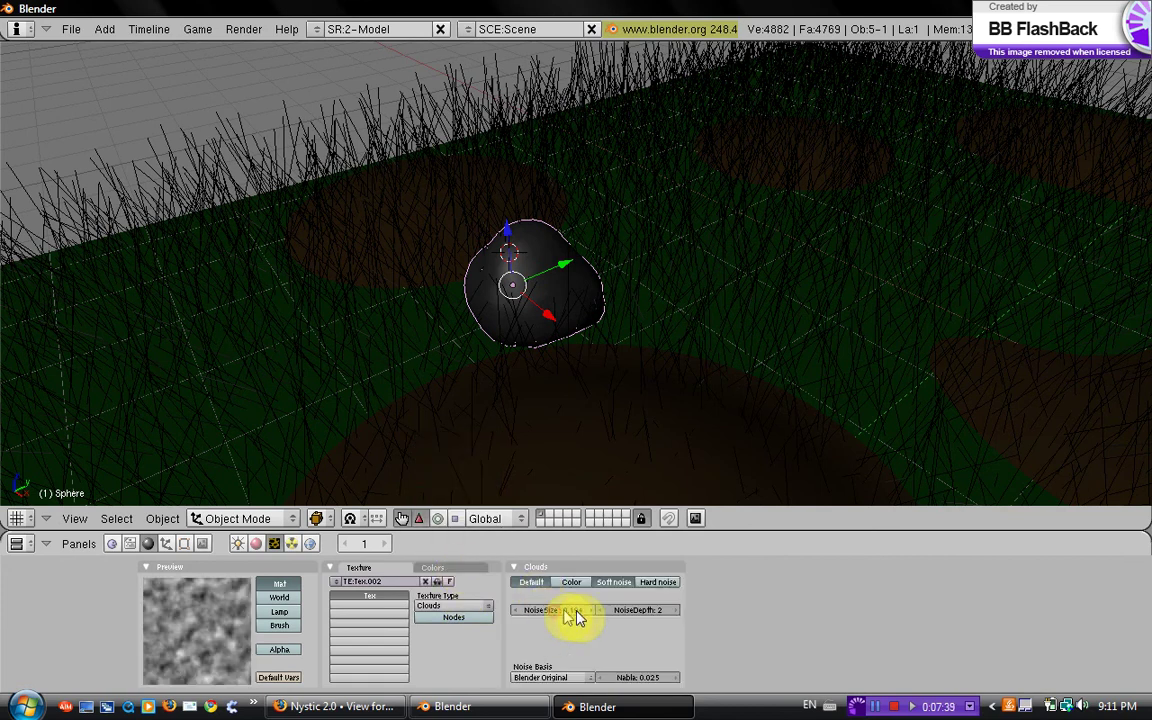
pyautogui.moveTo(563, 613); pyautogui.dragTo(438, 628)
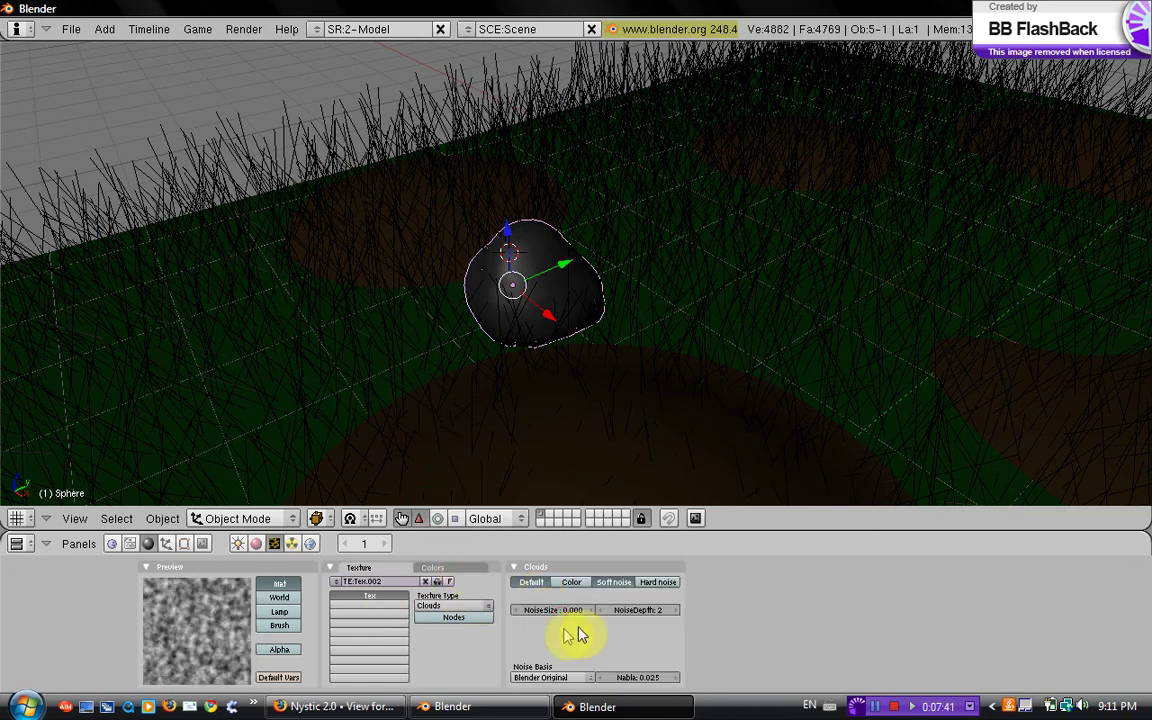
pyautogui.moveTo(581, 620); pyautogui.dragTo(572, 622)
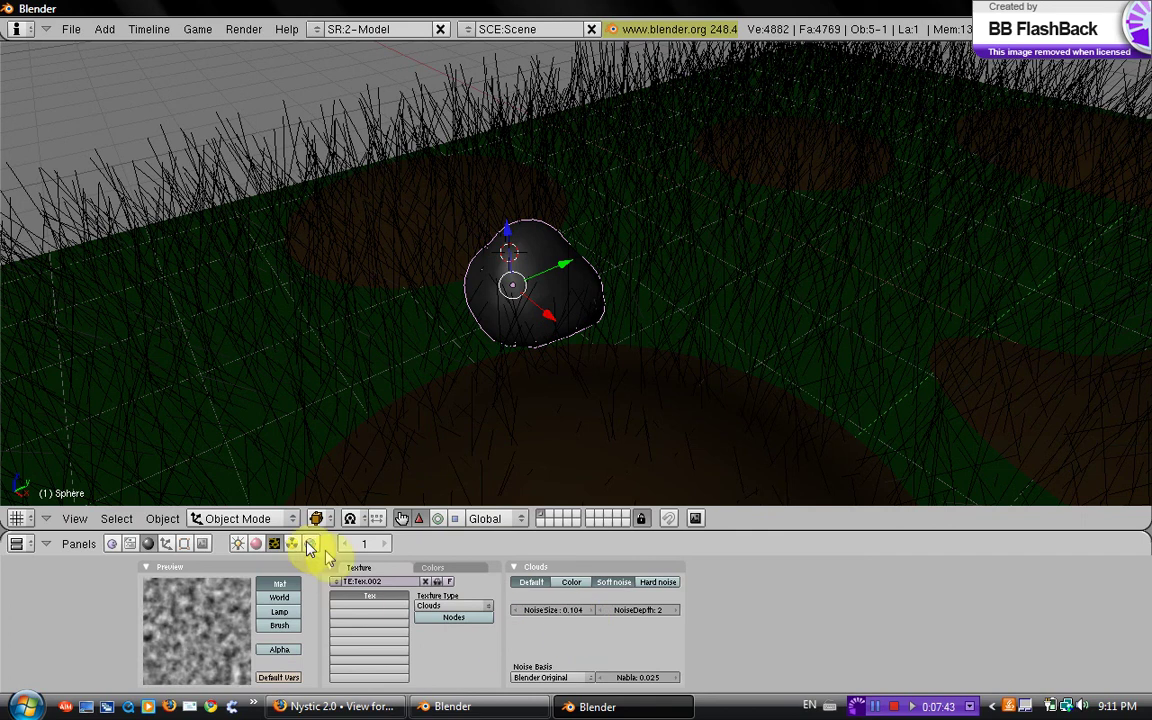
# Set the rock texture's map input to Object coordinates
pyautogui.click(256, 543)
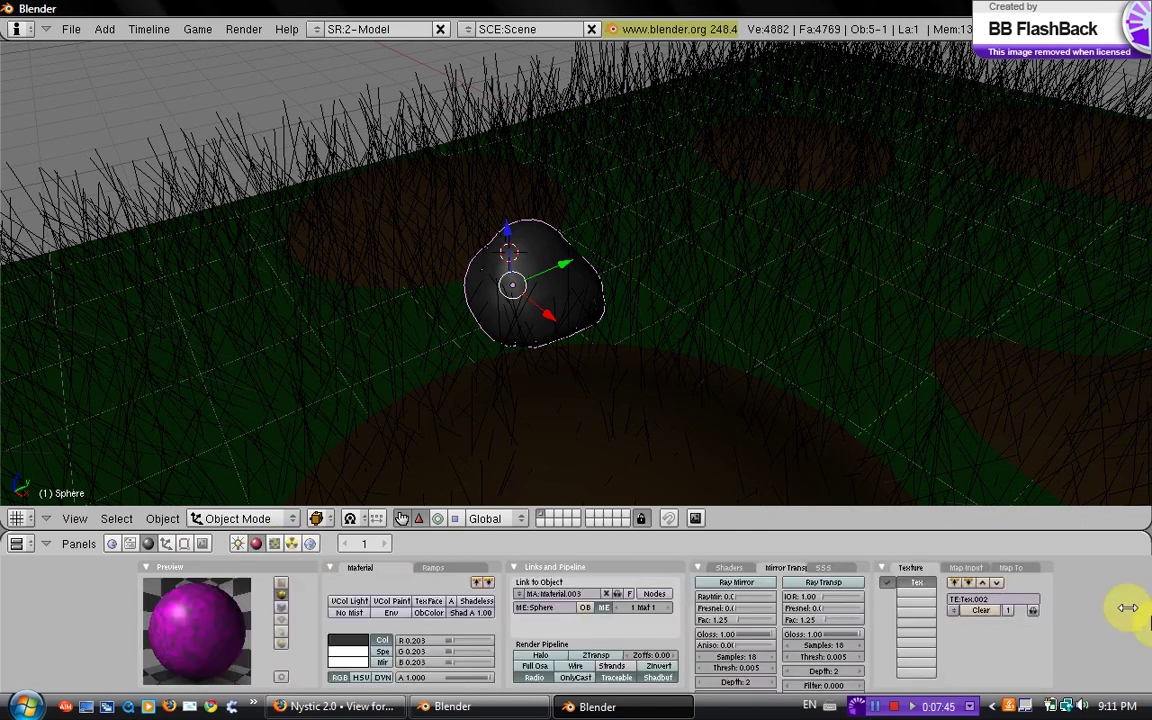
pyautogui.click(957, 568)
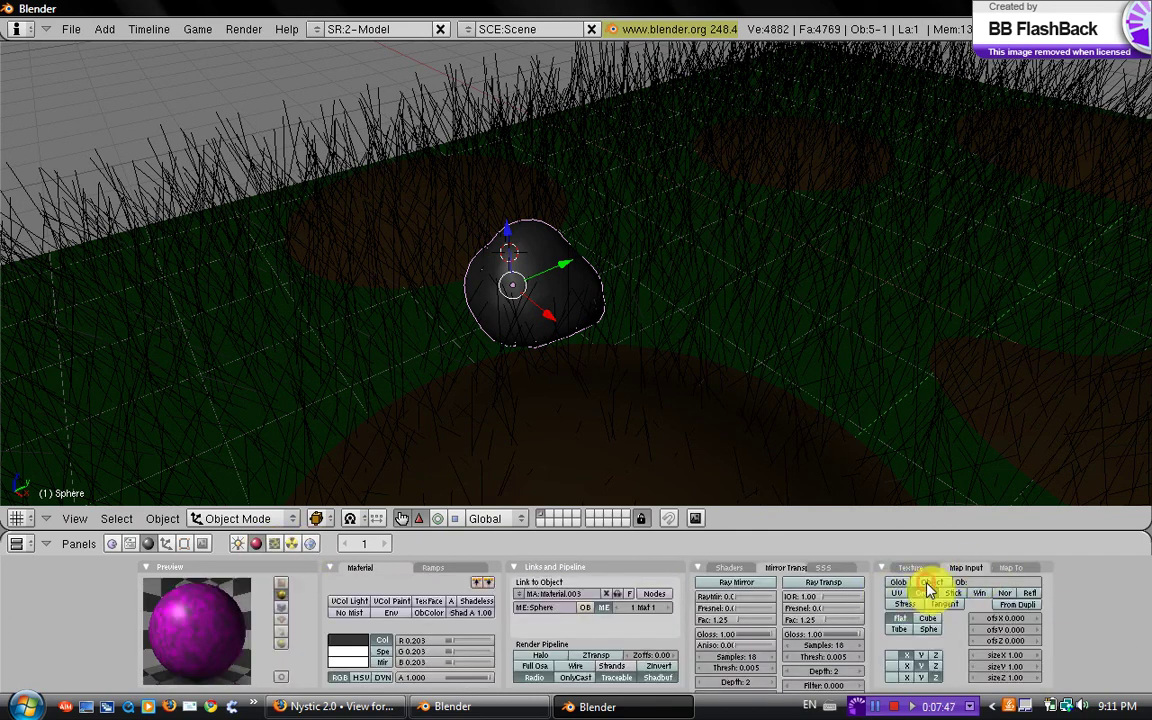
pyautogui.click(931, 582)
# Set the rock texture's colour to dark grey (R, G and B 0.154) and enable normal mapping at Nor 15.23
pyautogui.click(1020, 570)
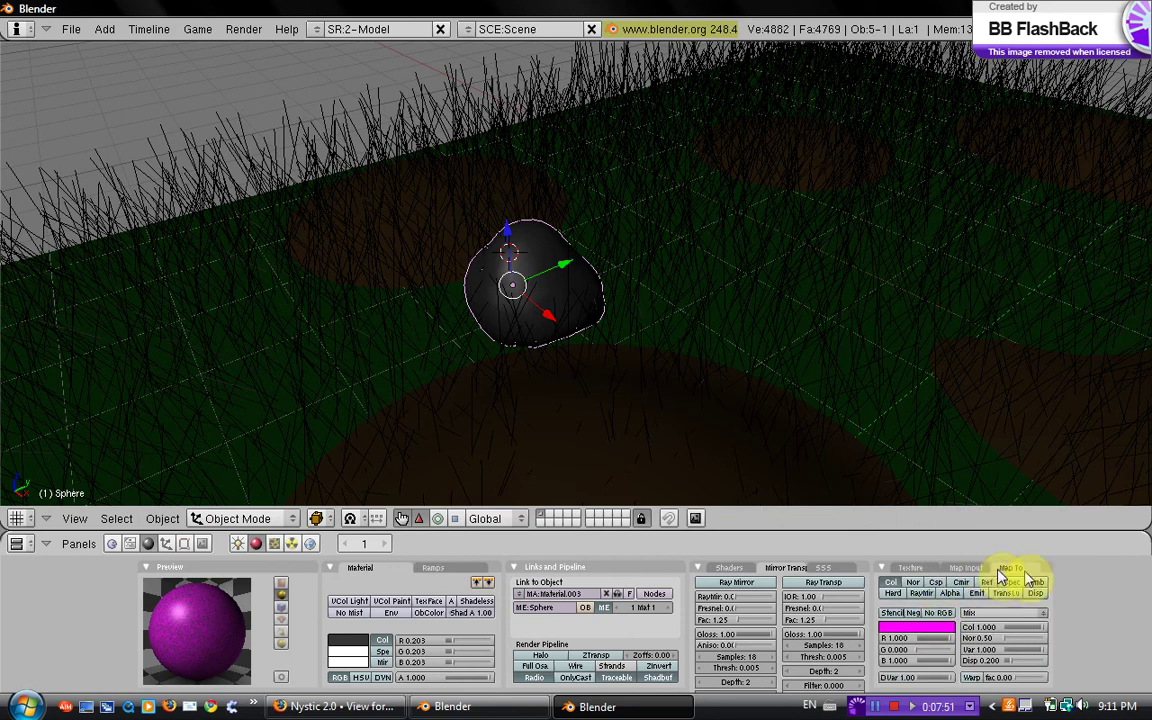
pyautogui.click(927, 630)
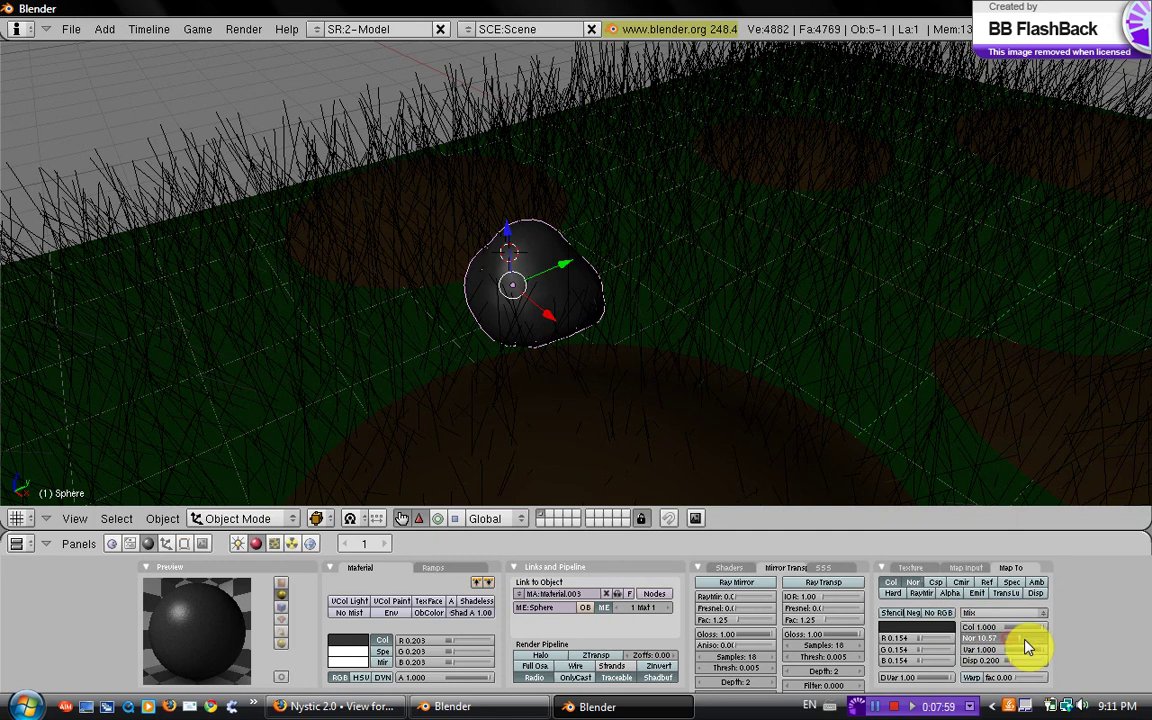
pyautogui.moveTo(1027, 641); pyautogui.dragTo(1024, 639)
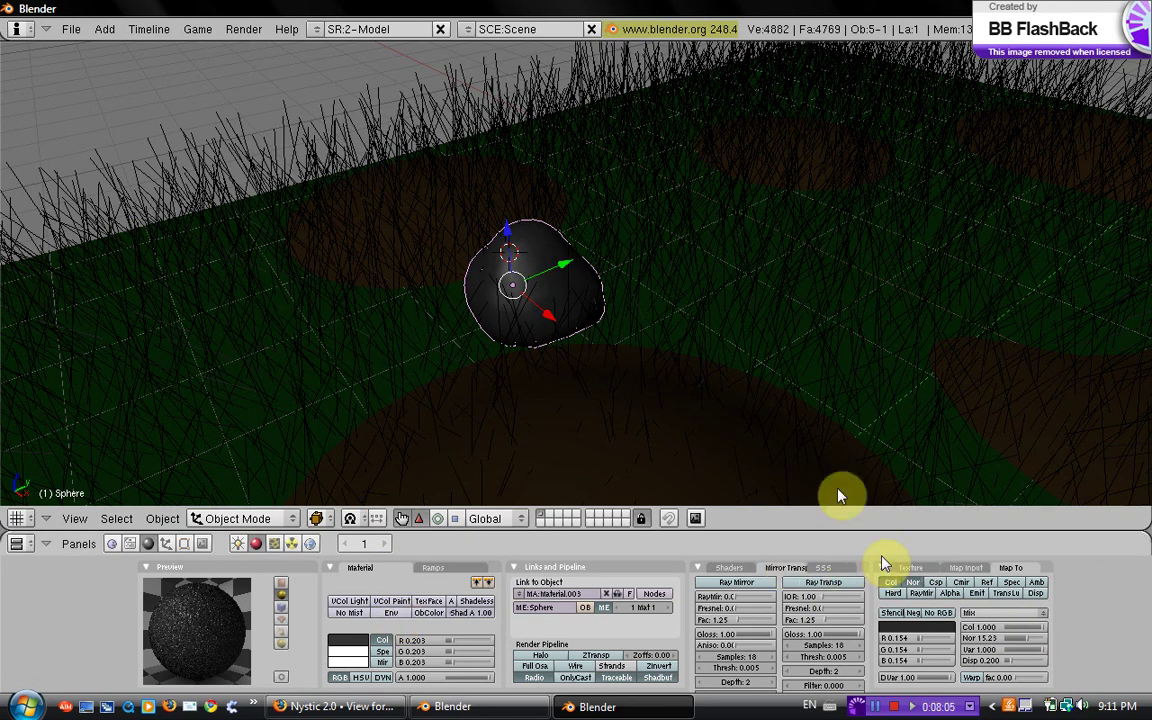
# Duplicate the rock and move the copy along the Y axis to the grass near the far soil mound
pyautogui.moveTo(466, 240); pyautogui.dragTo(494, 244, button='middle')
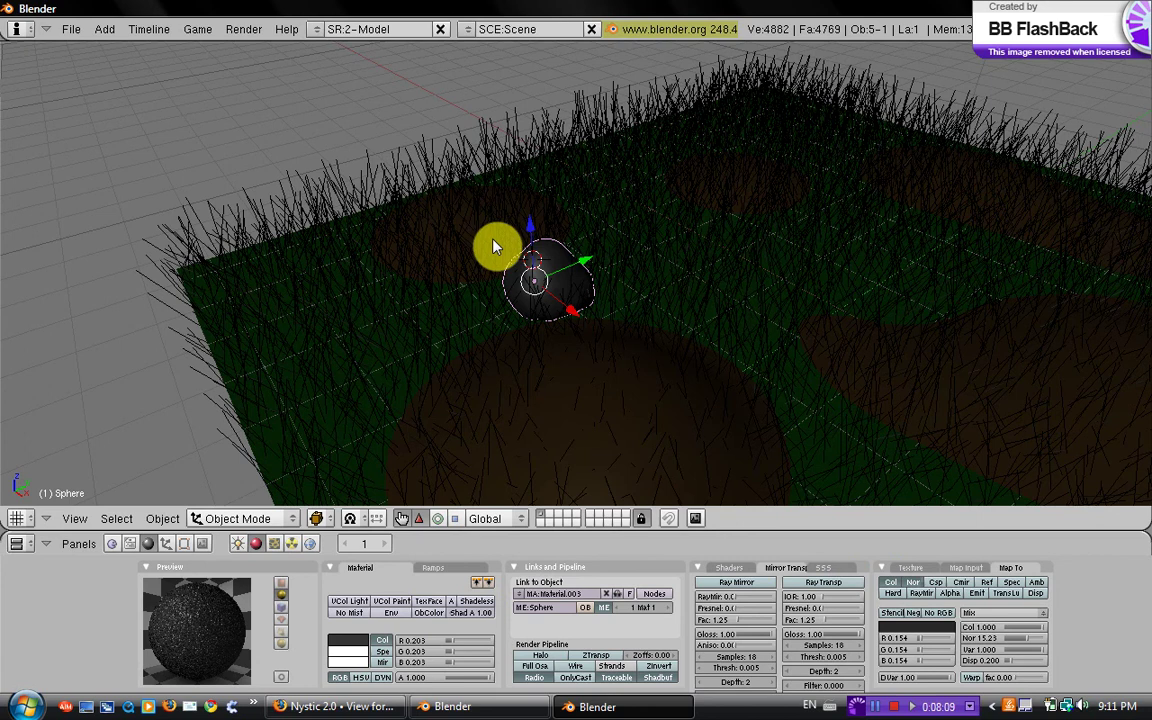
pyautogui.moveTo(492, 224); pyautogui.dragTo(585, 258, button='middle')
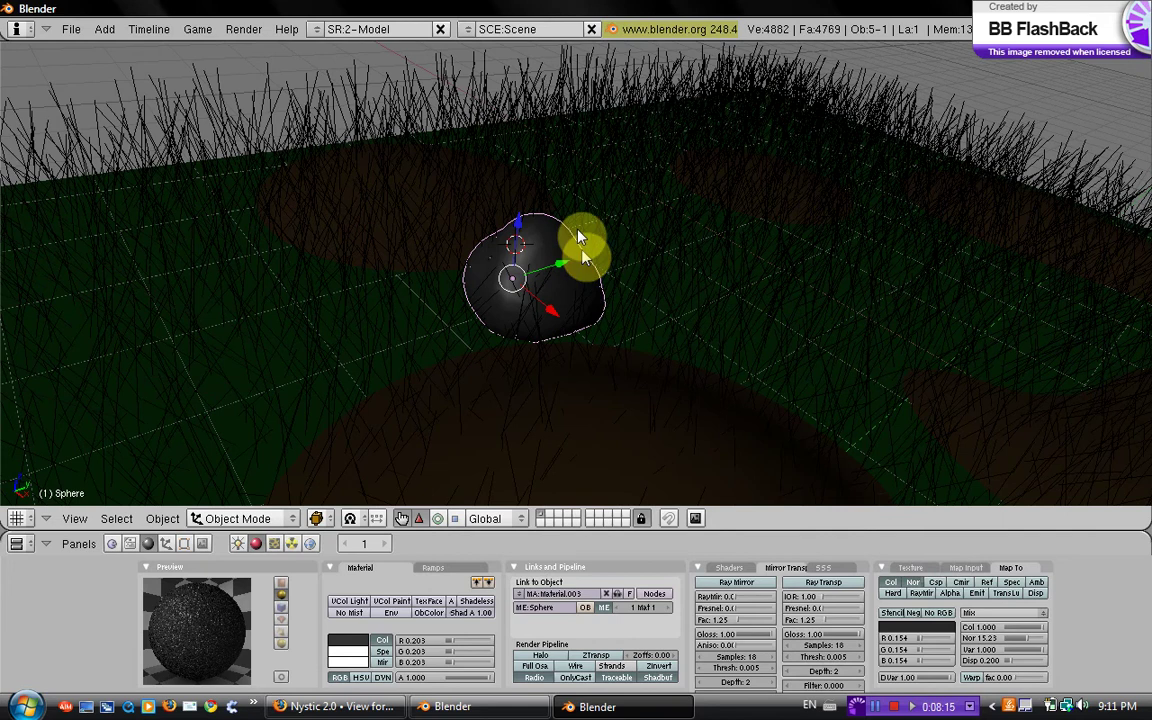
pyautogui.hotkey('shift', 'd')
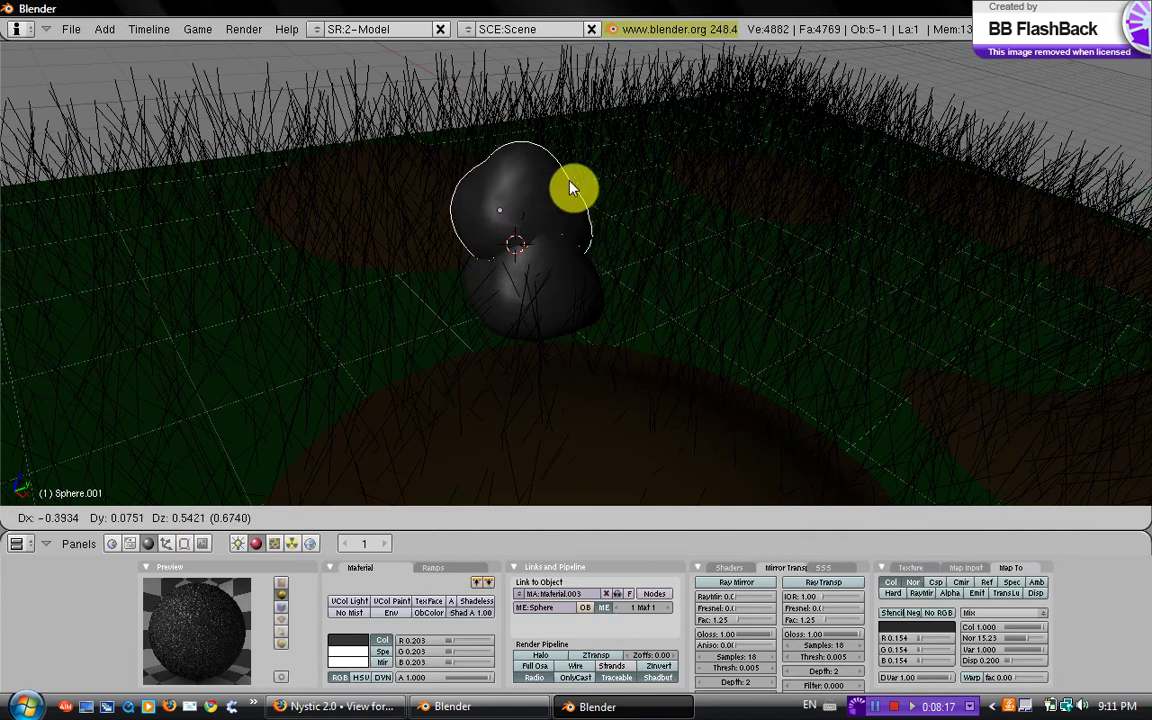
pyautogui.rightClick(570, 186)
pyautogui.moveTo(569, 263); pyautogui.dragTo(866, 262)
pyautogui.moveTo(866, 262); pyautogui.dragTo(890, 216, button='middle')
pyautogui.moveTo(890, 216)
pyautogui.mouseDown()
pyautogui.moveTo(905, 233)
pyautogui.moveTo(882, 229)
pyautogui.mouseUp()
pyautogui.scroll(-5, 882, 229)
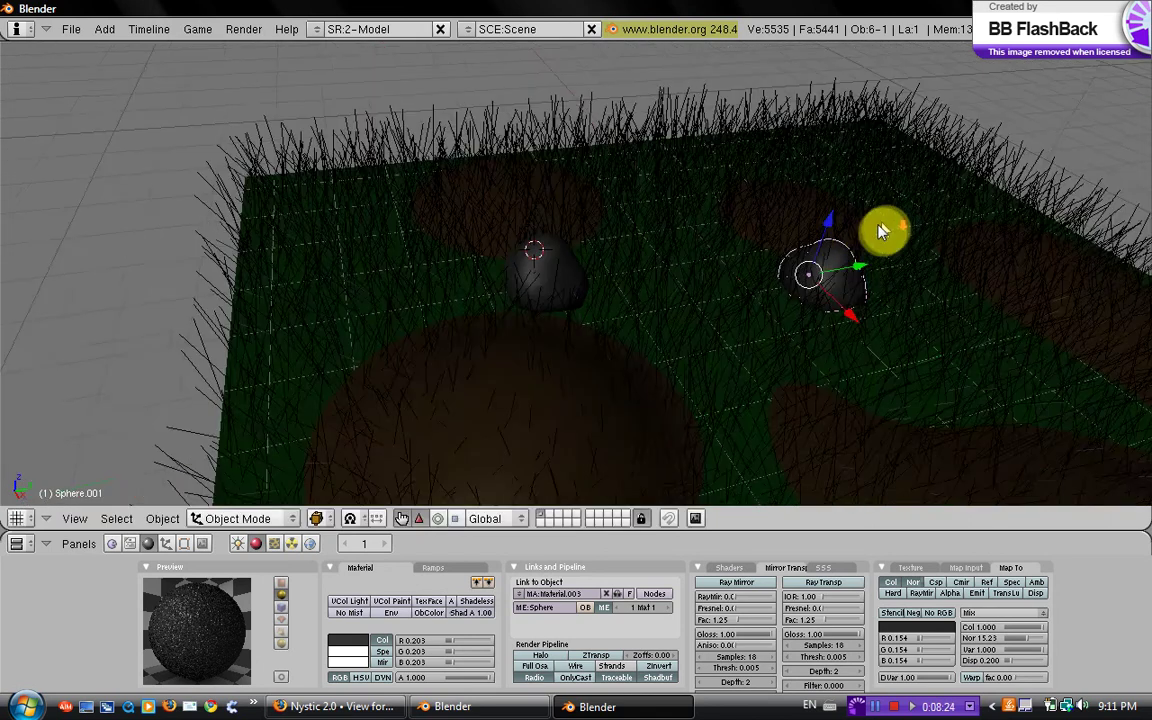
# Scale the copied rock down and lower it slightly into the grass
pyautogui.press('s')
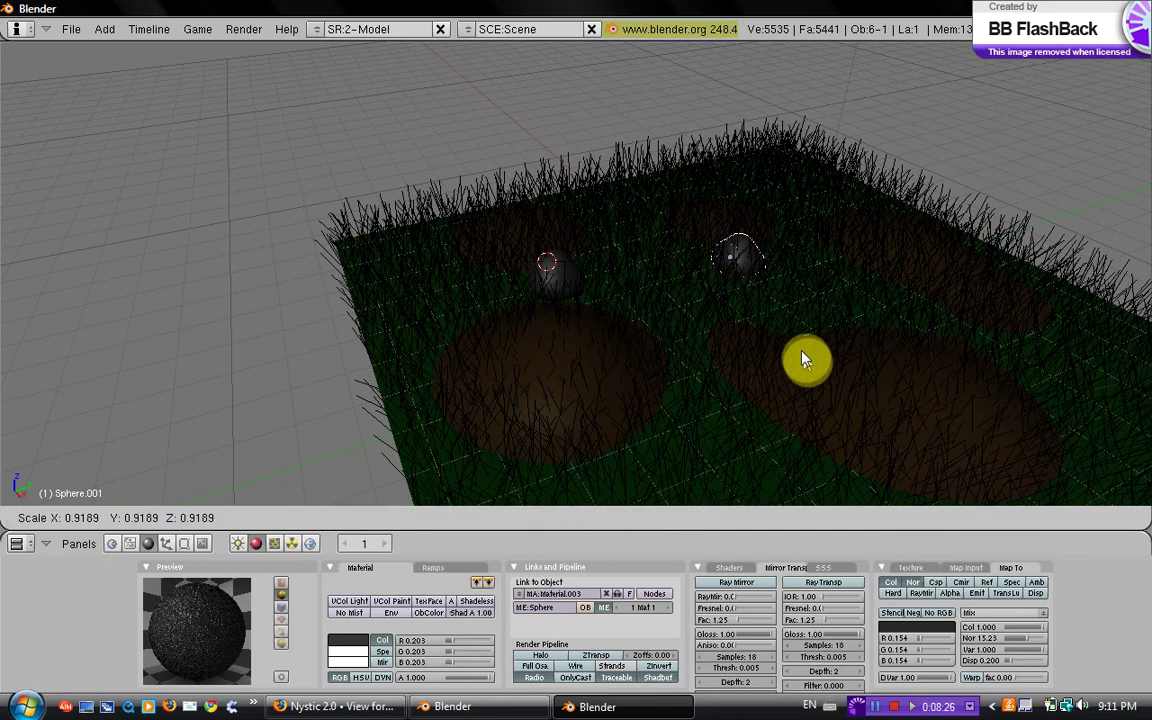
pyautogui.click(797, 346)
pyautogui.moveTo(739, 201); pyautogui.dragTo(739, 208)
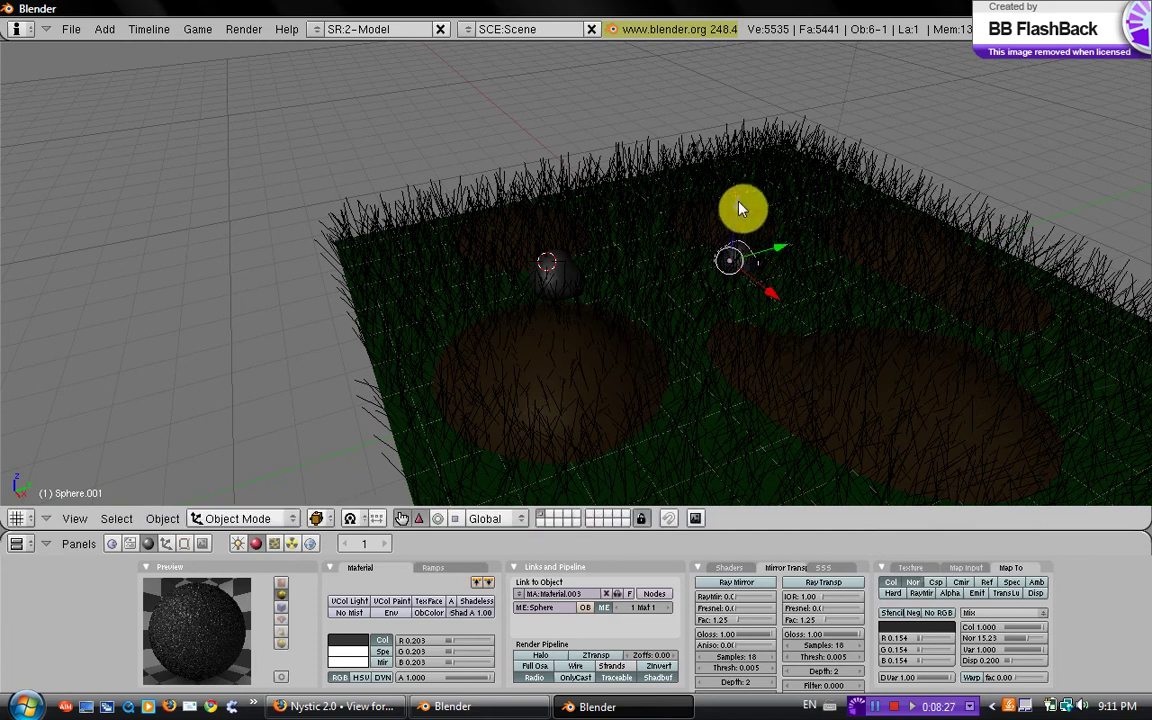
# Duplicate the small rock back along the Y axis and scale the new copy up into a larger rock
pyautogui.hotkey('shift', 'd')
pyautogui.press('y')
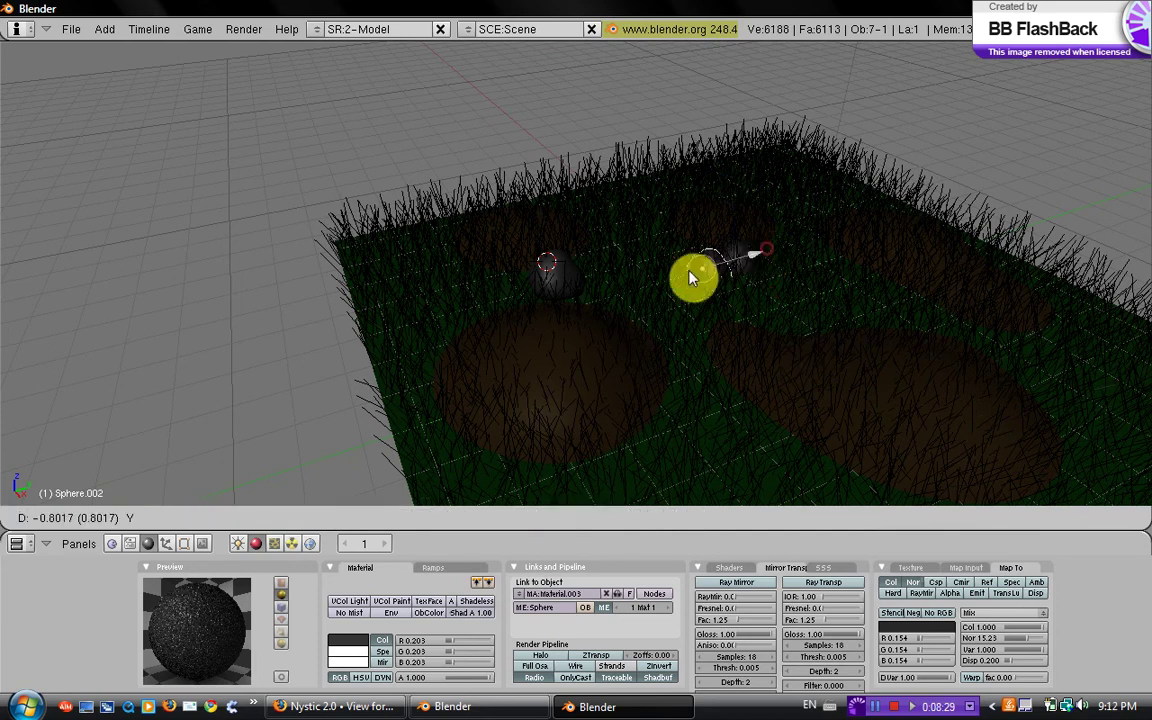
pyautogui.click(676, 373)
pyautogui.press('s')
pyautogui.click(715, 290)
# Move the large rock along the X axis to the near end of the elongated soil mound
pyautogui.press('g')
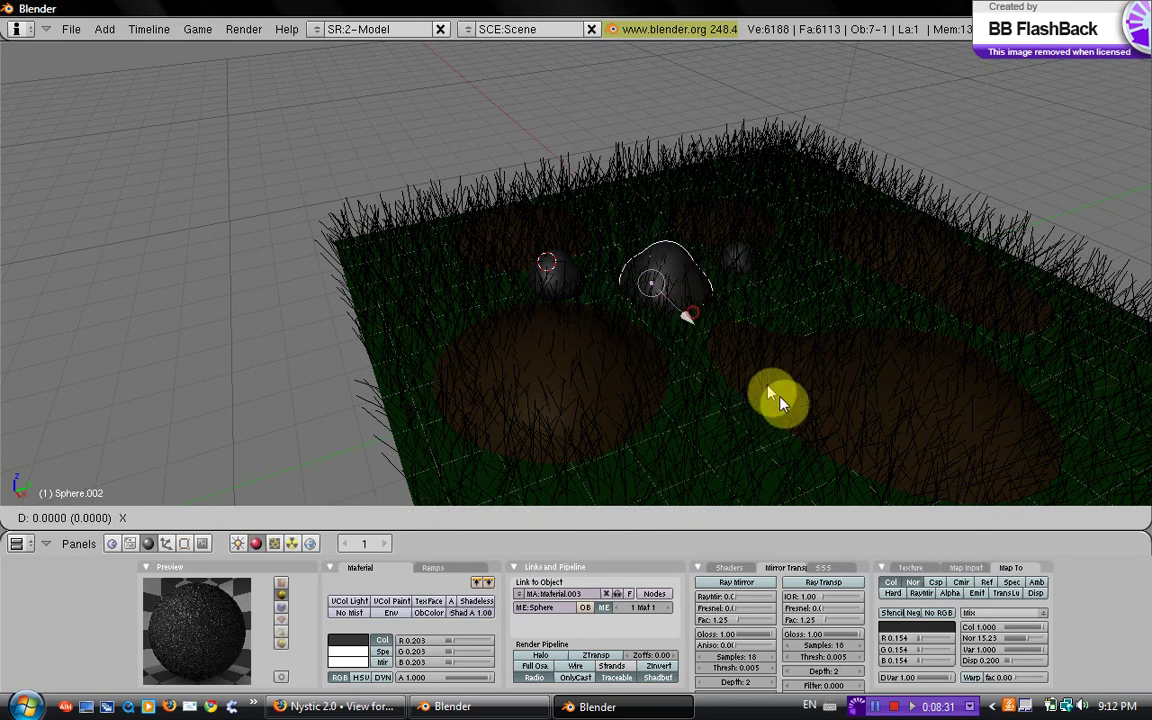
pyautogui.press('x')
pyautogui.click(787, 412)
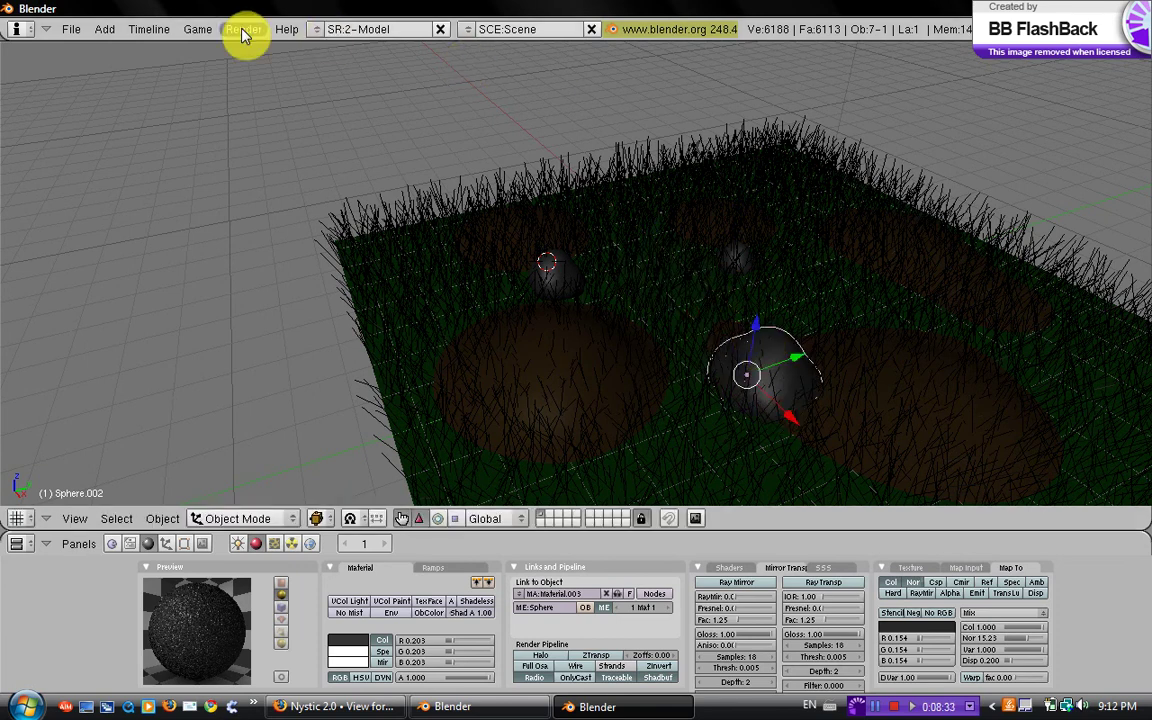
# Set the world's horizon colour to light blue (R 0.646, G 0.747, B 0.858)
pyautogui.moveTo(442, 285); pyautogui.dragTo(506, 249, button='middle')
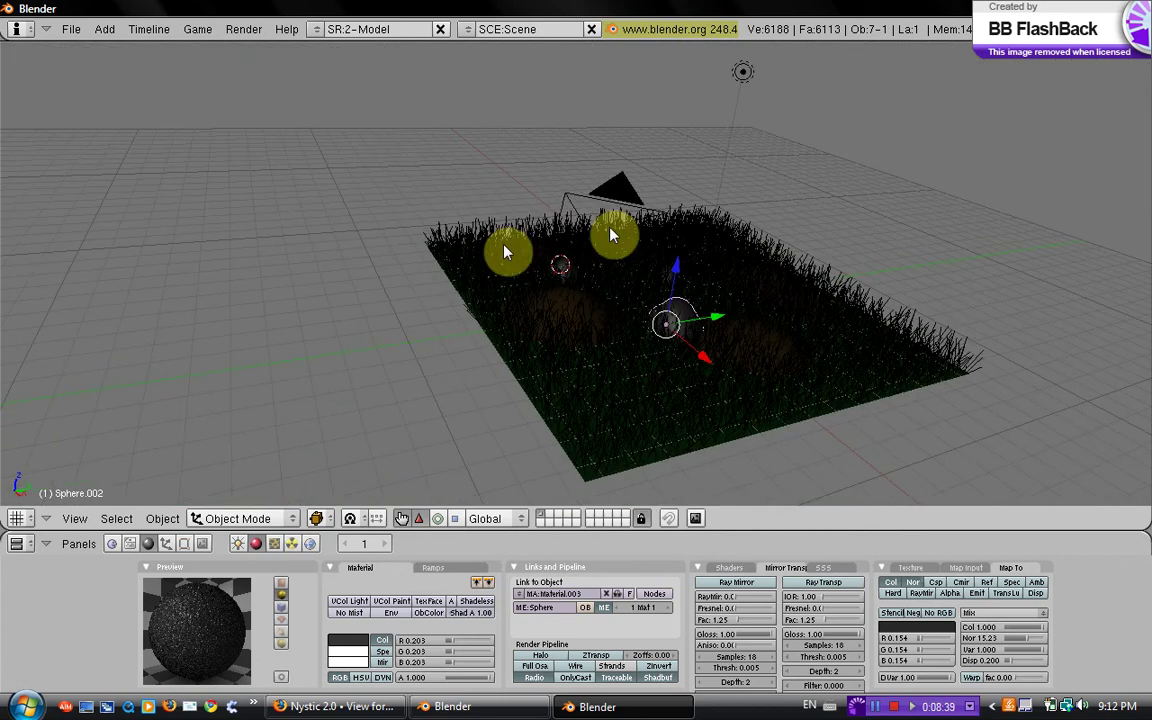
pyautogui.click(311, 543)
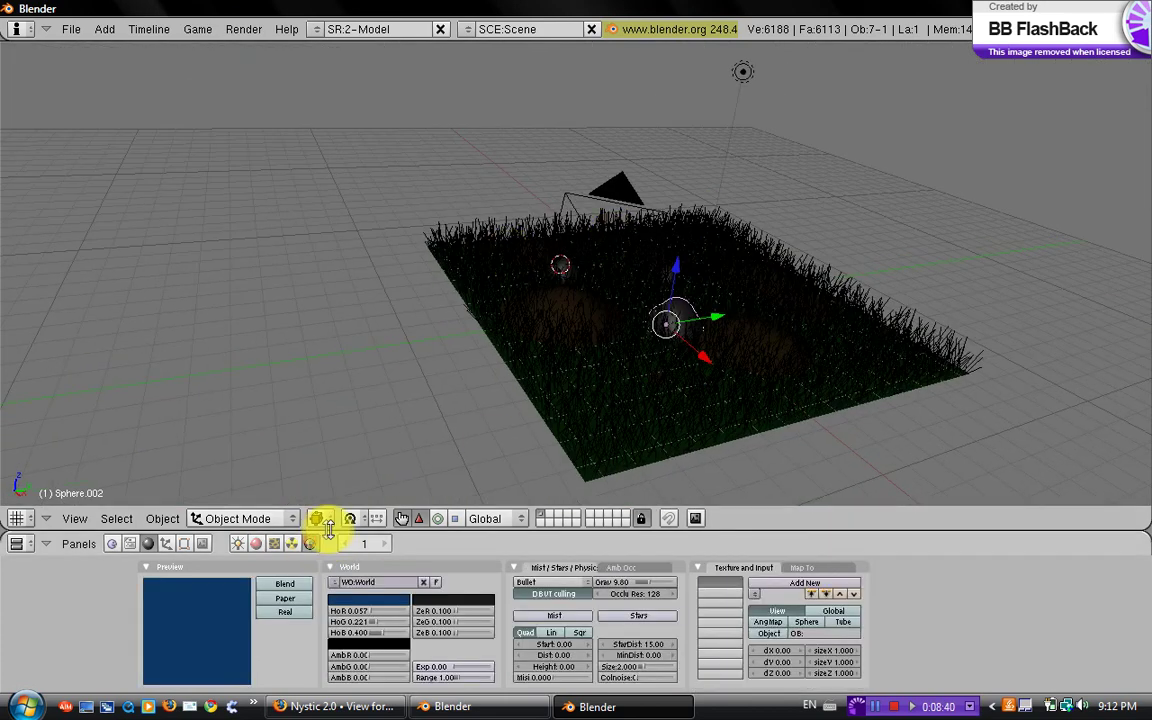
pyautogui.click(370, 600)
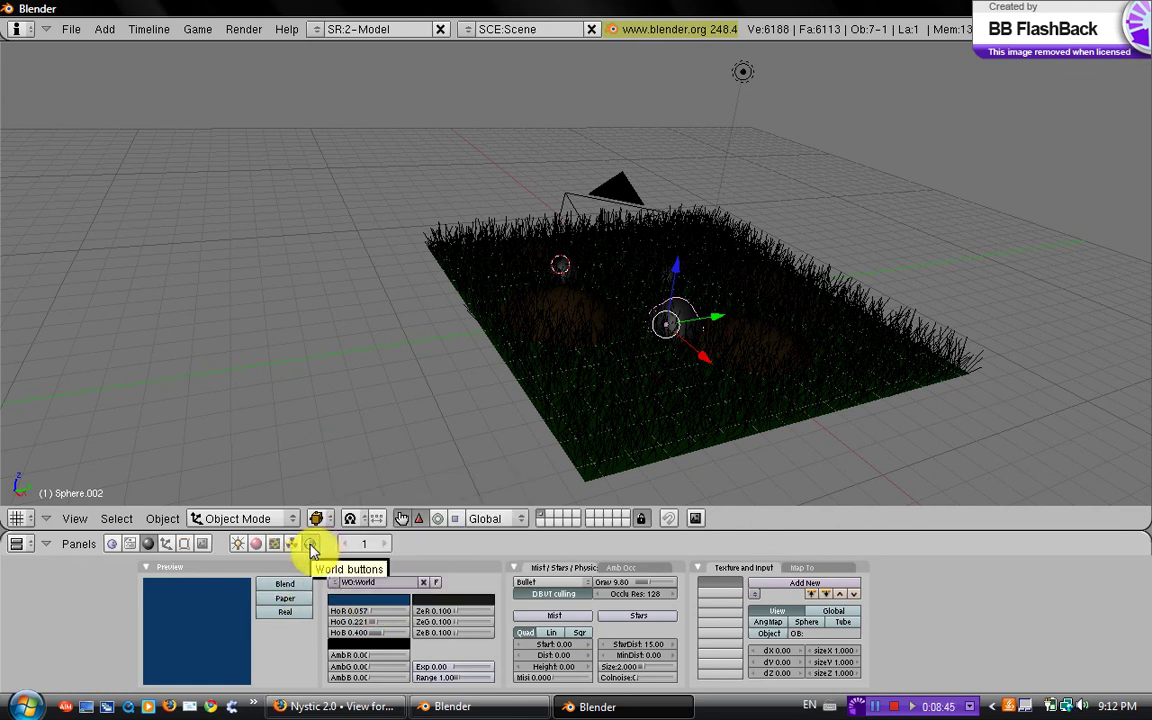
pyautogui.click(346, 601)
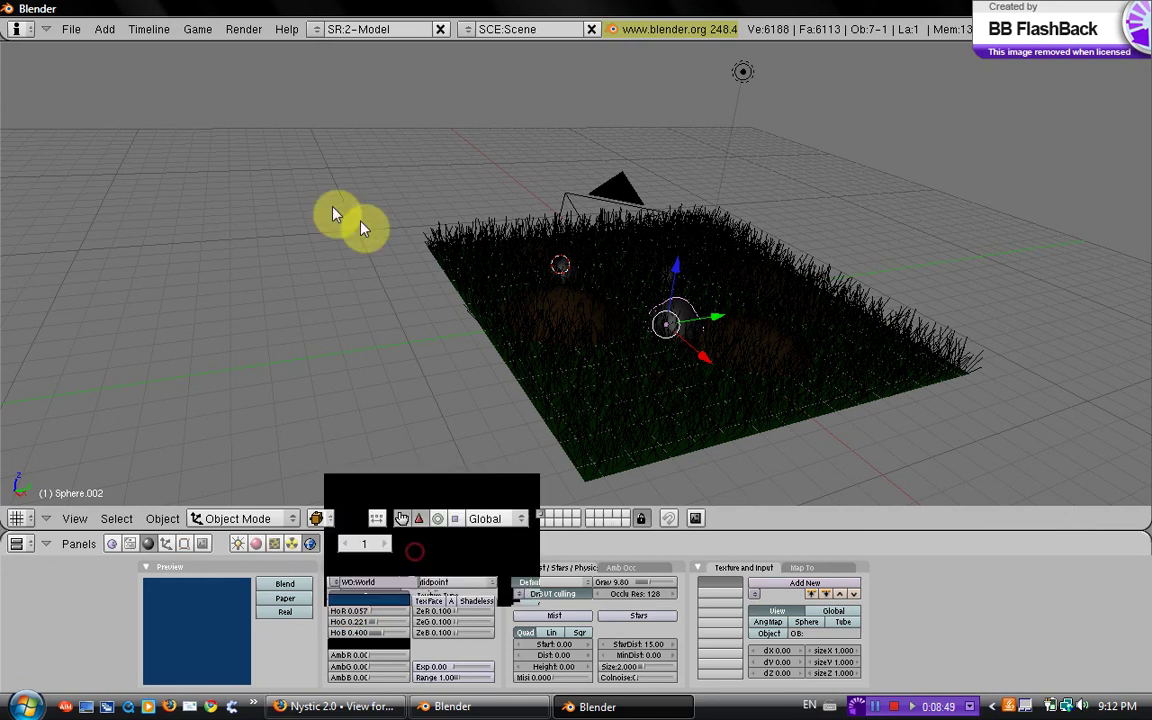
pyautogui.moveTo(483, 380); pyautogui.dragTo(416, 468, button='middle')
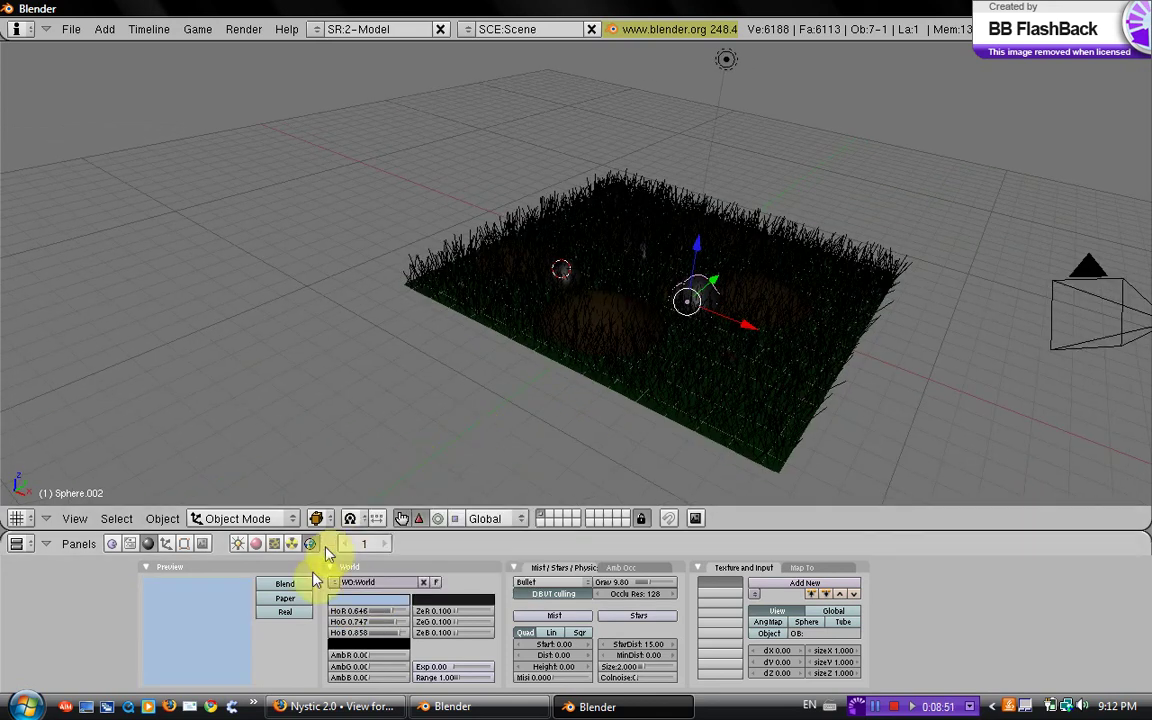
# Enable the Blend sky and set the horizon colour to a medium blue (R 0.433, G 0.560, B 0.699)
pyautogui.click(288, 583)
pyautogui.click(372, 599)
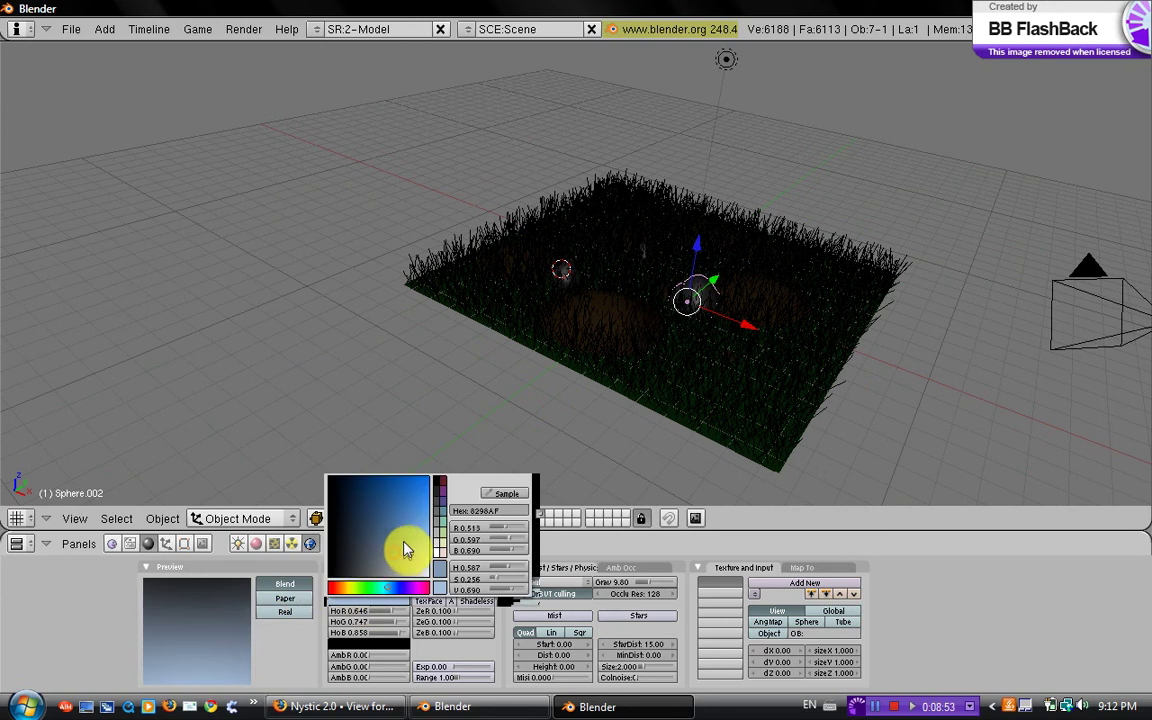
pyautogui.moveTo(400, 539); pyautogui.dragTo(398, 538)
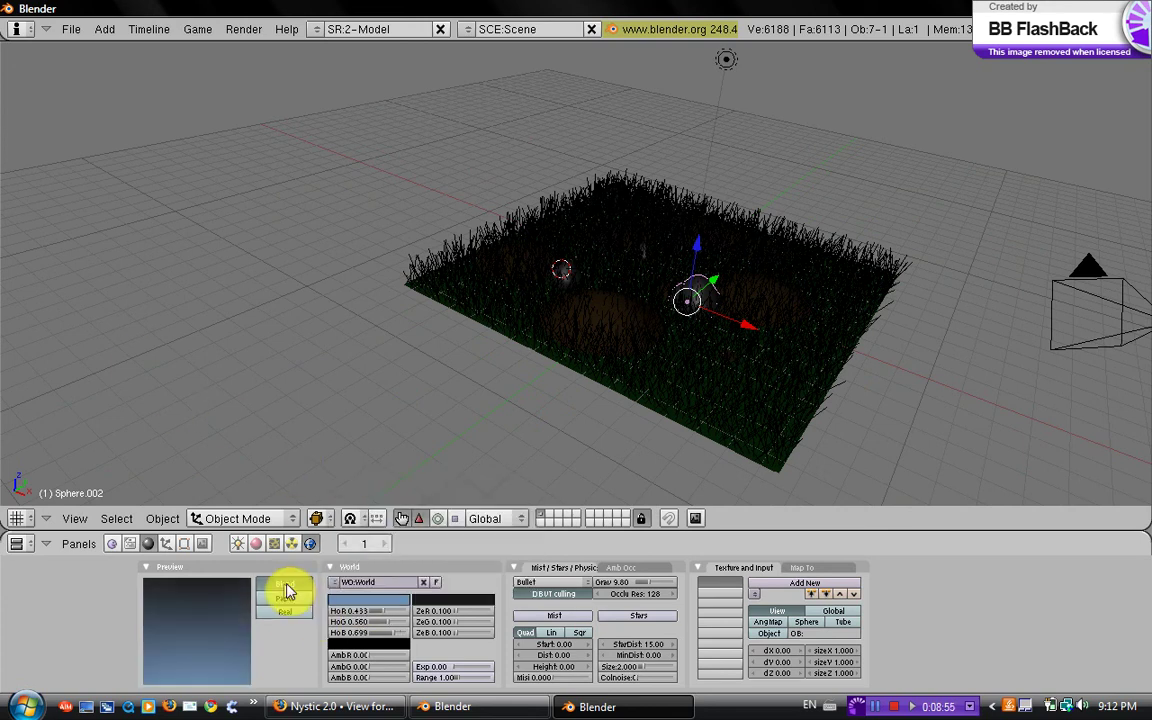
# Shift the world's horizon colour to a more violet blue (R 0.425, G 0.478, B 0.716)
pyautogui.click(376, 602)
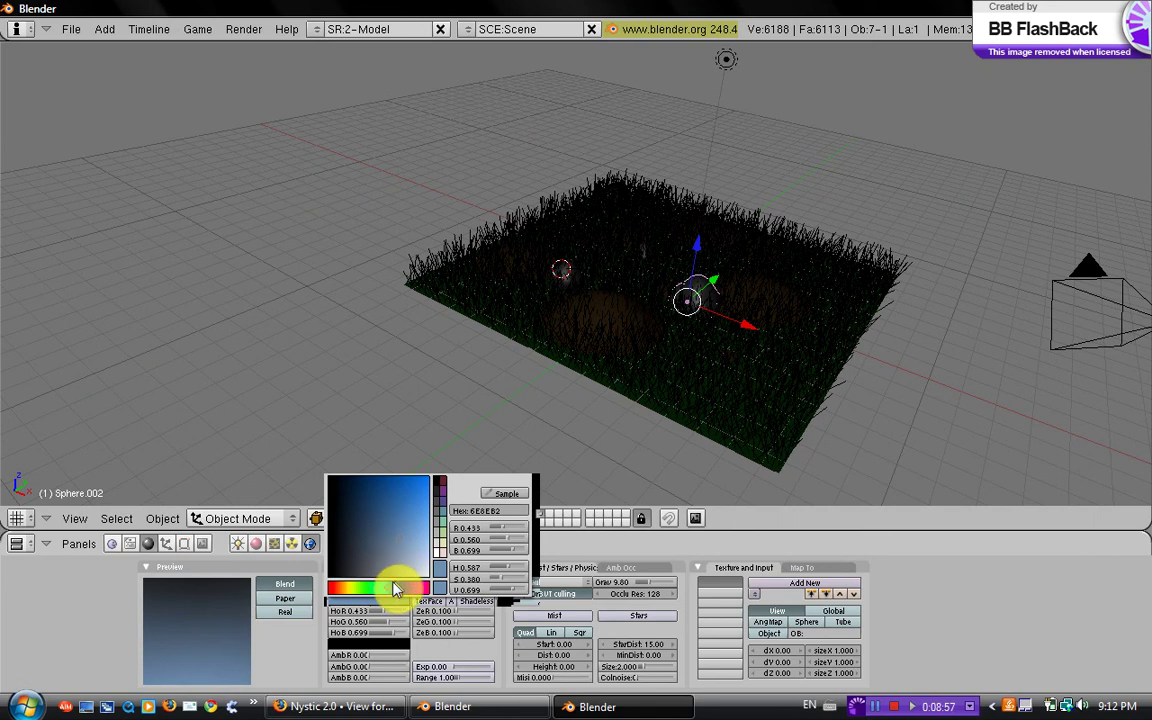
pyautogui.click(399, 535)
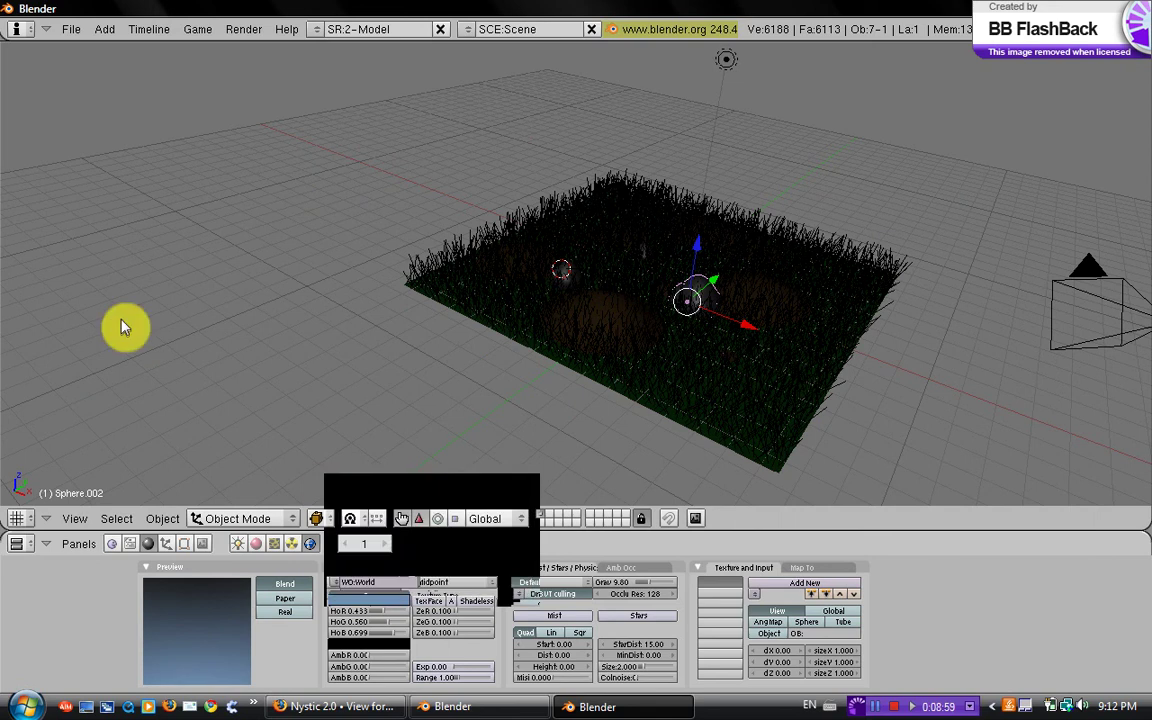
pyautogui.click(434, 604)
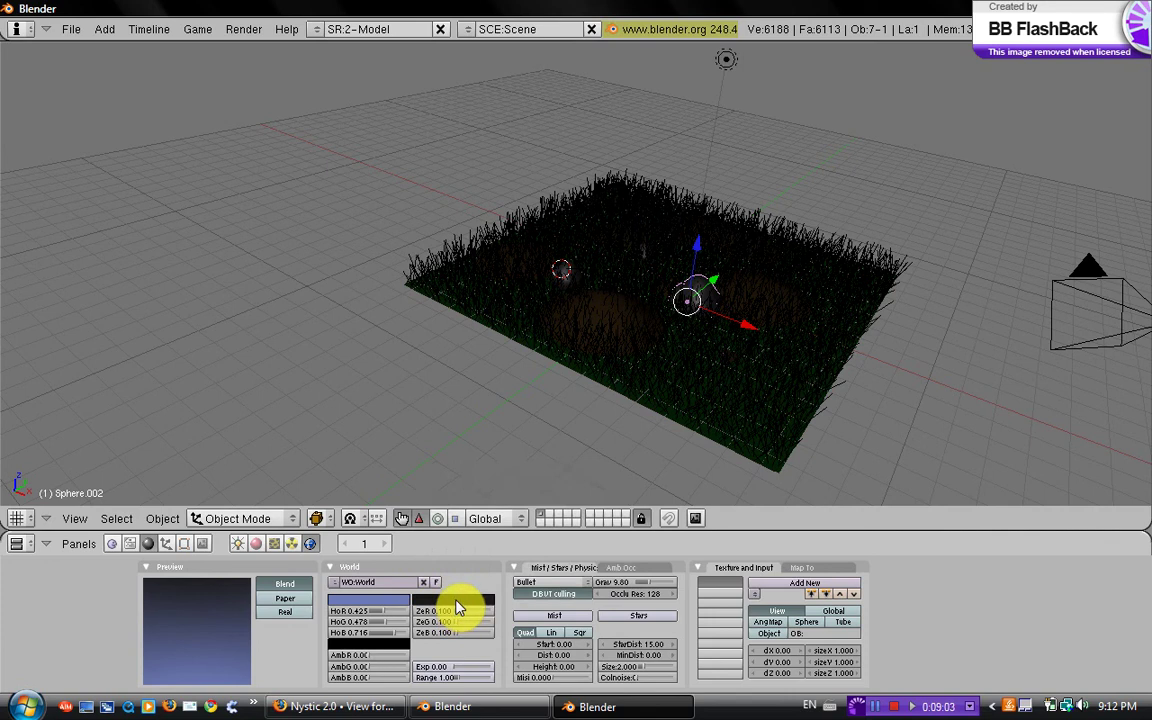
# Set the world's zenith colour to a muted blue (R 0.371, G 0.408, B 0.575)
pyautogui.click(457, 605)
pyautogui.click(463, 589)
pyautogui.moveTo(474, 593); pyautogui.dragTo(478, 589)
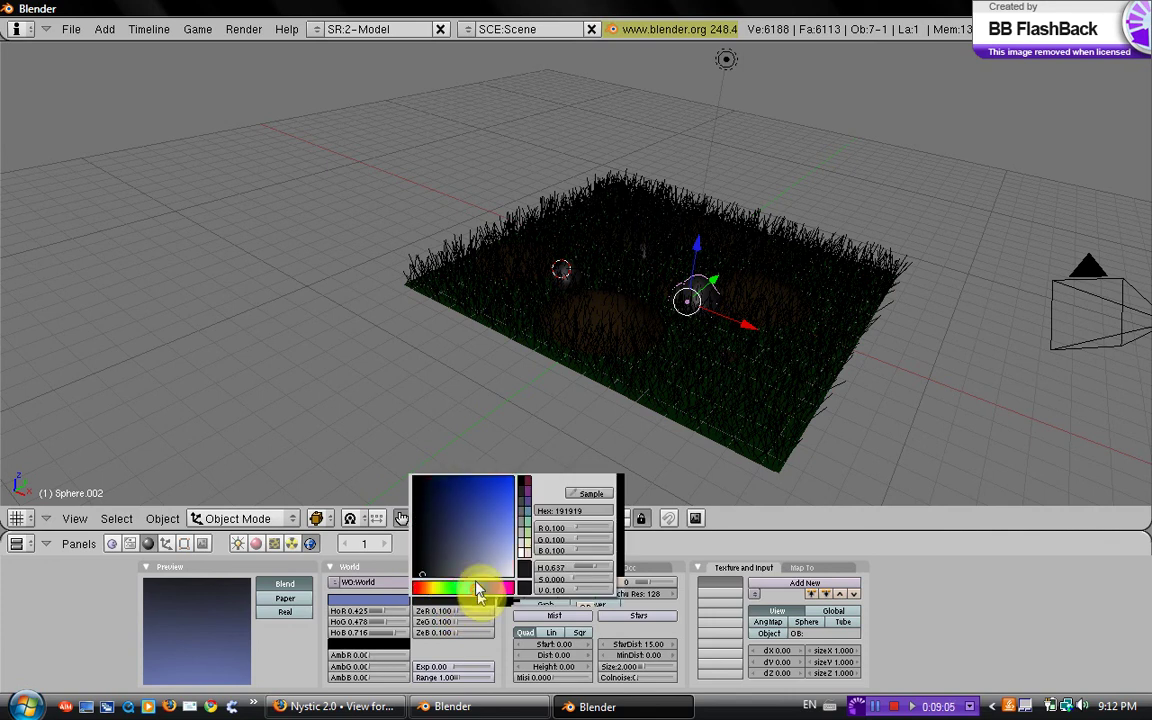
pyautogui.click(472, 545)
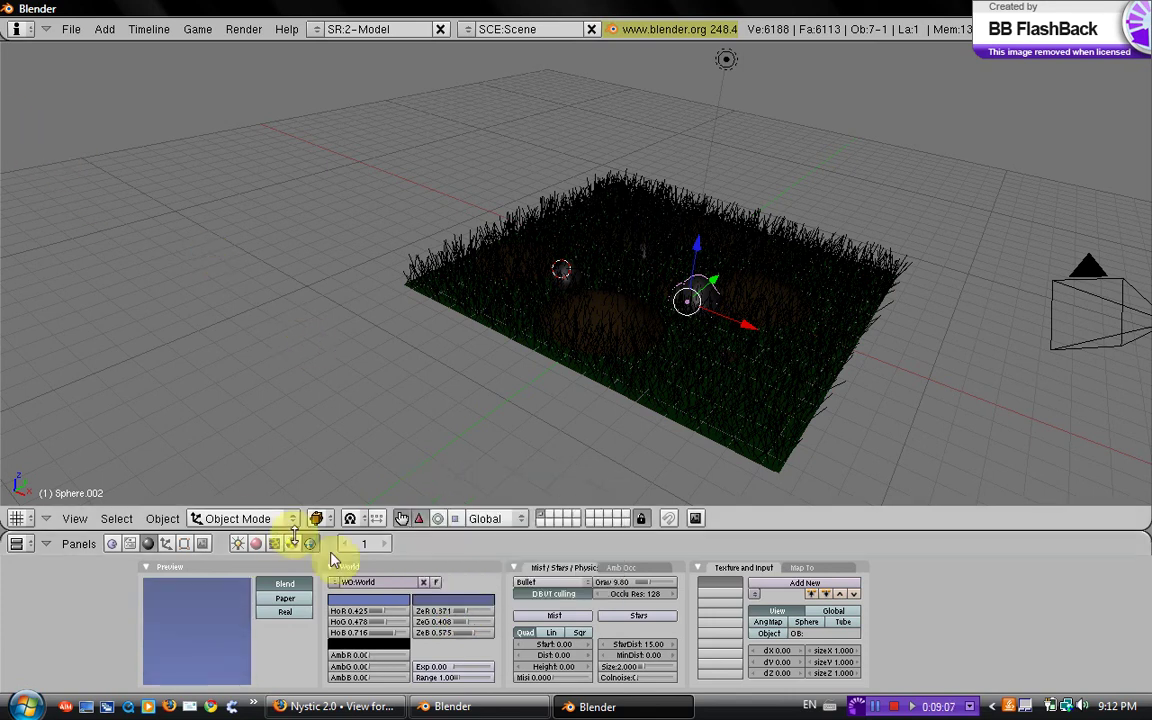
# Set the horizon colour to pale blue (R 0.707, G 0.731, B 0.840) and render the scene
pyautogui.click(363, 605)
pyautogui.click(408, 562)
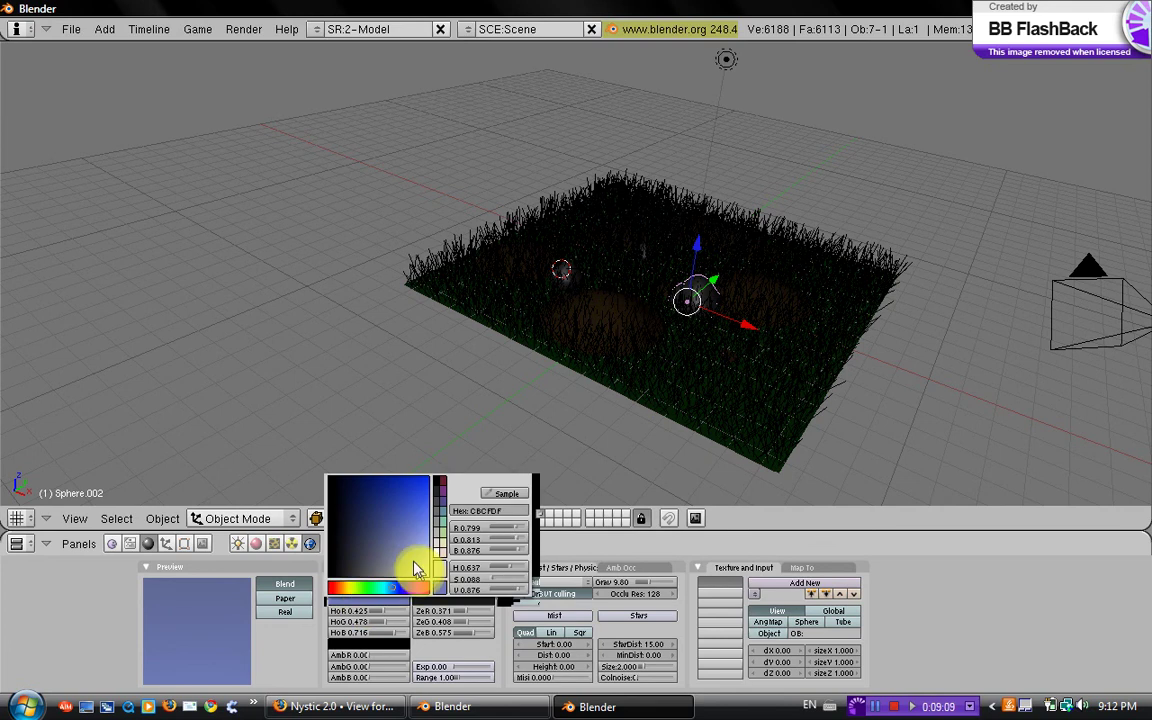
pyautogui.click(242, 30)
pyautogui.click(260, 48)
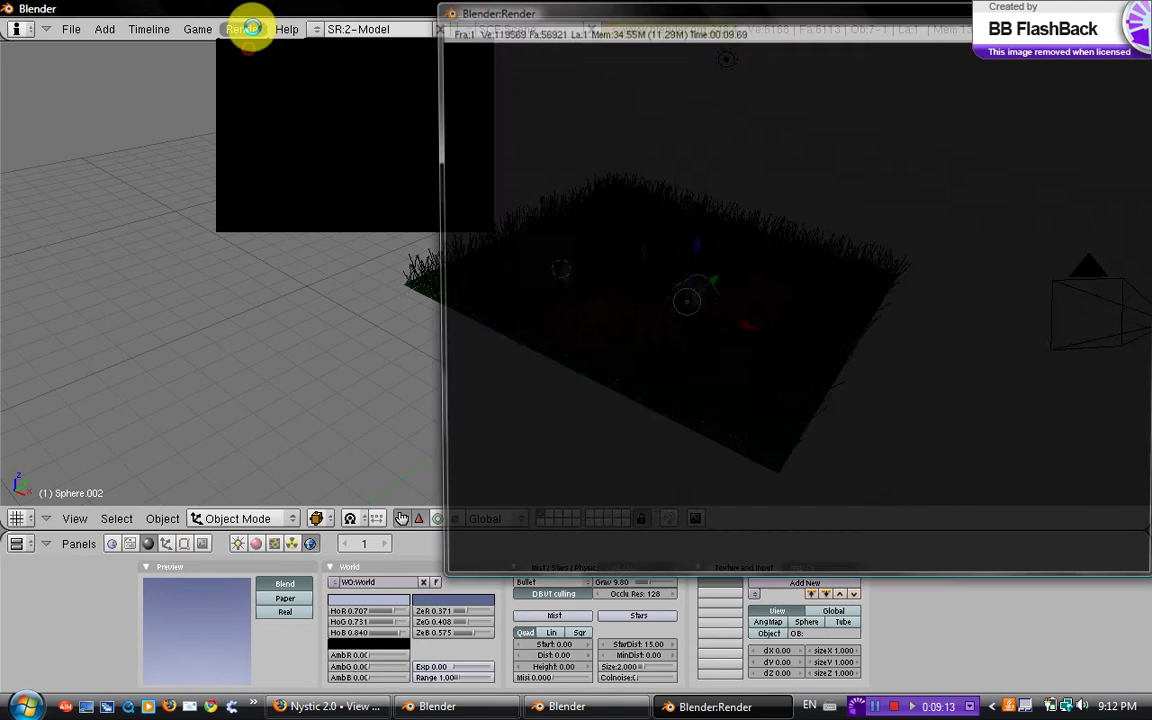